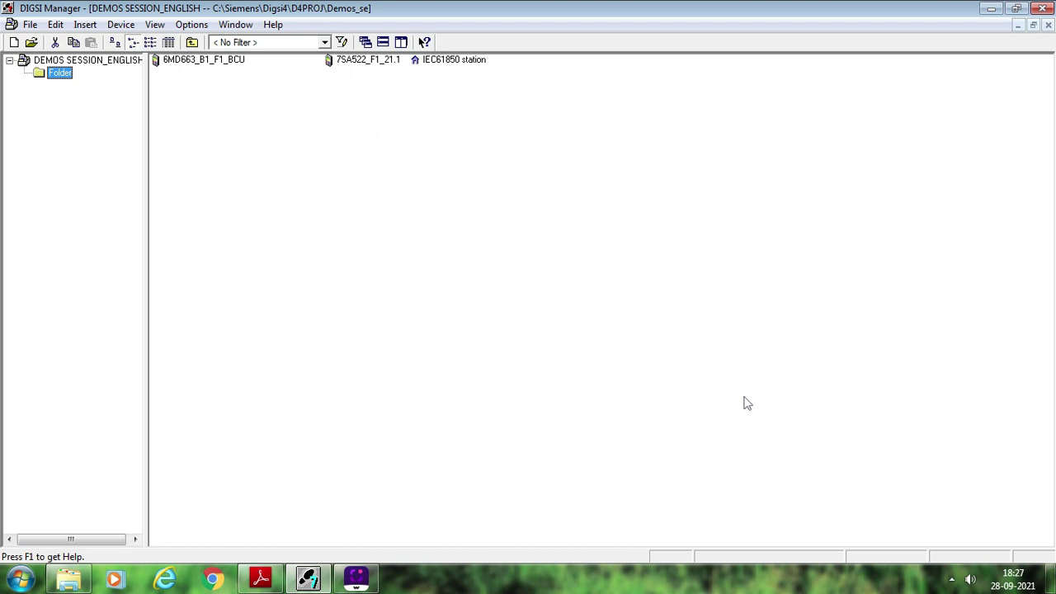
Open the 6MD663_B1_F1_BCU device with an Offline connection and bring up its device window.
{"action": "double_click", "coordinate": [202, 63]}
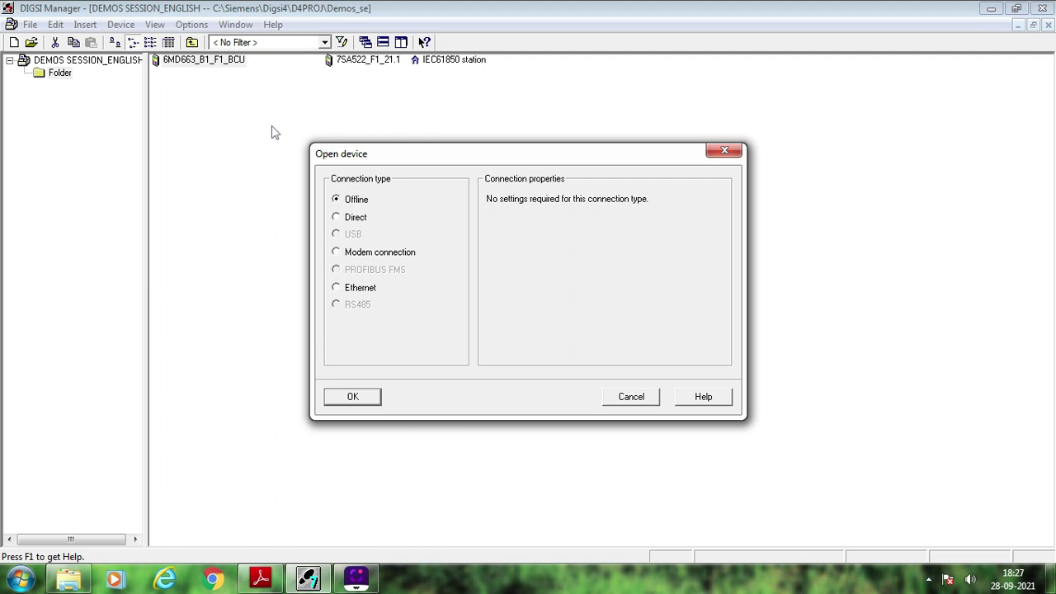
{"action": "key", "text": "Return"}
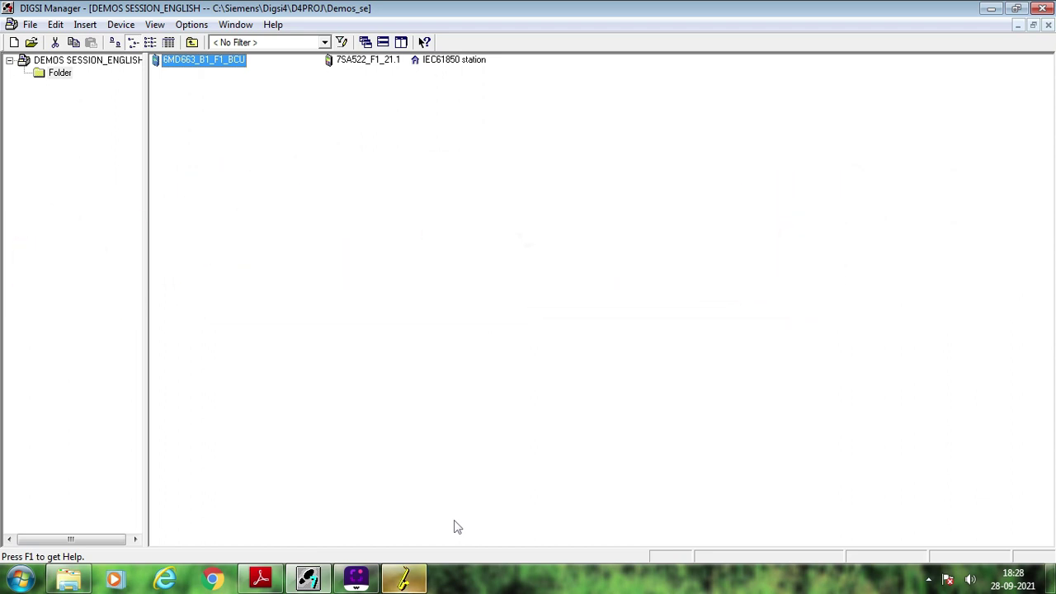
{"action": "left_click", "coordinate": [407, 583]}
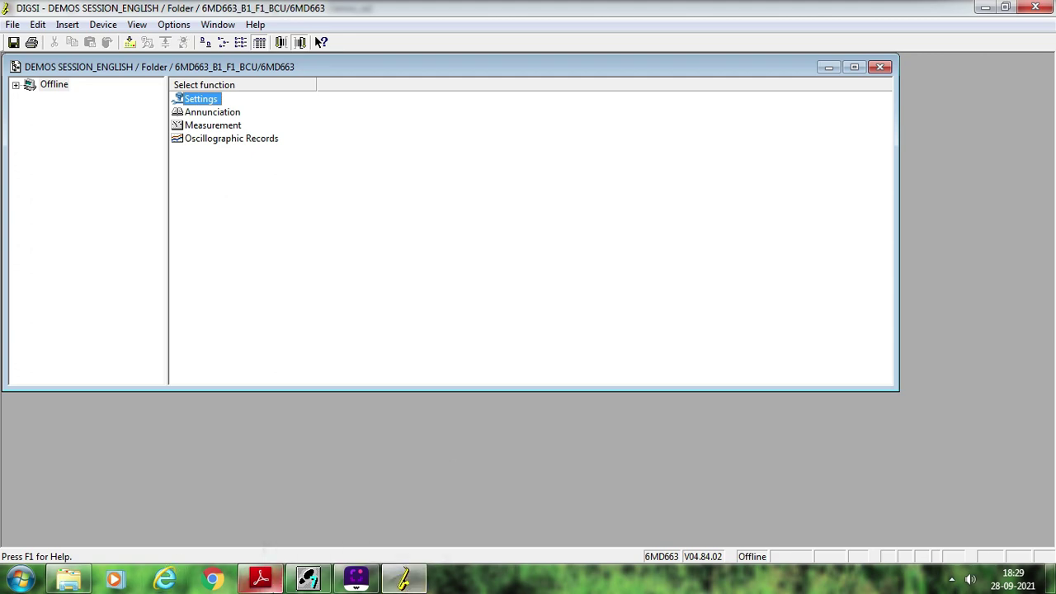
Check the BCU-6MD66 binary input list in the 400kV BAREILY-1 419.pdf drawing in Adobe Reader, and return to DIGSI.
{"action": "left_click", "coordinate": [261, 579]}
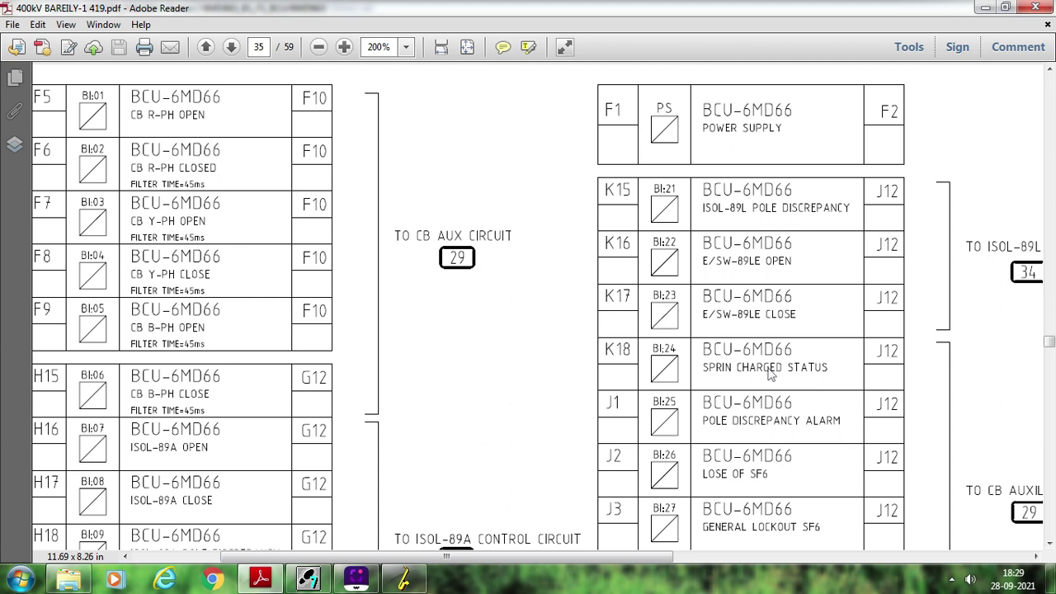
{"action": "left_click", "coordinate": [404, 579]}
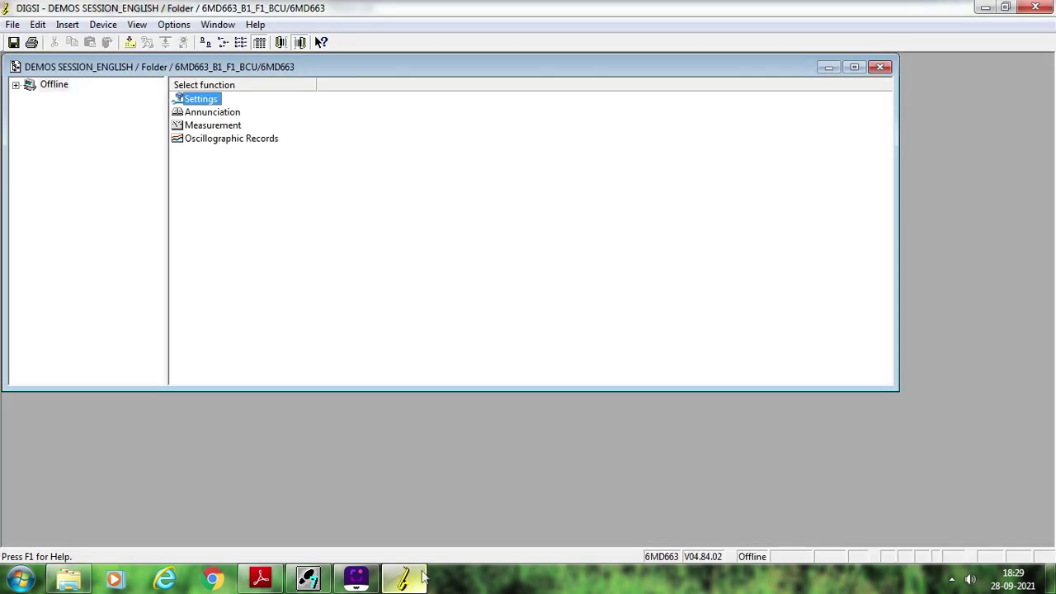
Open the Masking I/O configuration matrix from the device settings, collapse its User-def. group and maximise the matrix.
{"action": "double_click", "coordinate": [205, 104]}
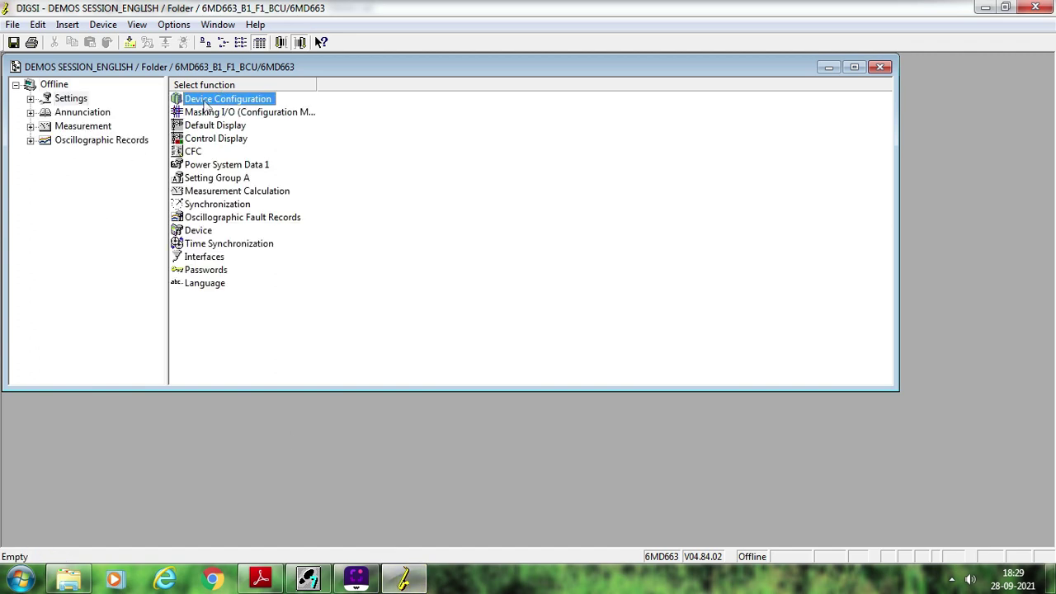
{"action": "double_click", "coordinate": [230, 115]}
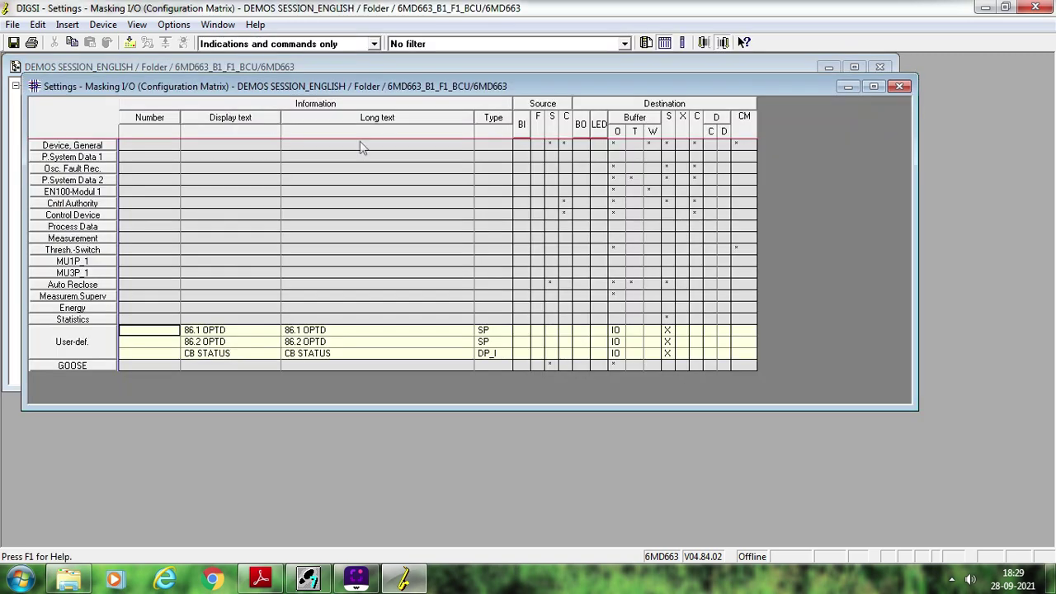
{"action": "left_click", "coordinate": [93, 341]}
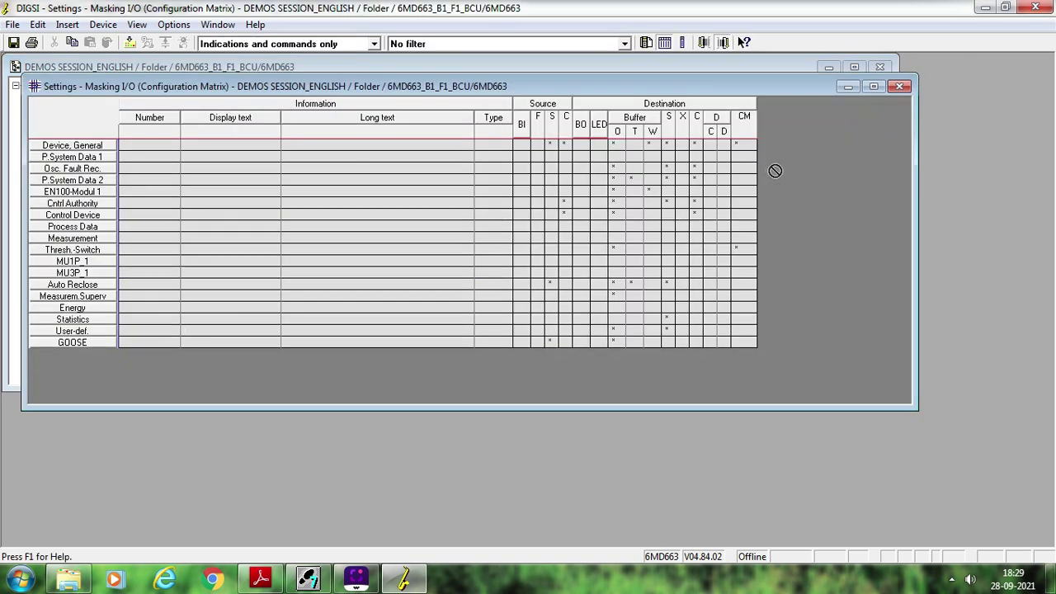
{"action": "left_click", "coordinate": [876, 86]}
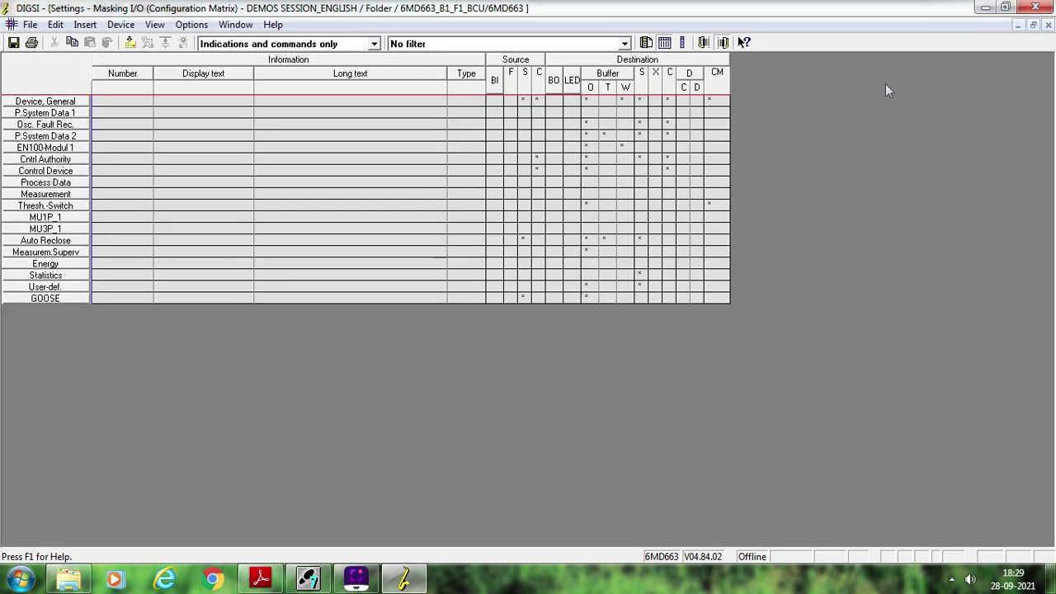
Insert a new group after the GOOSE group in the matrix, with the short text Binary IO.
{"action": "left_click_drag", "start_coordinate": [165, 276], "coordinate": [55, 299]}
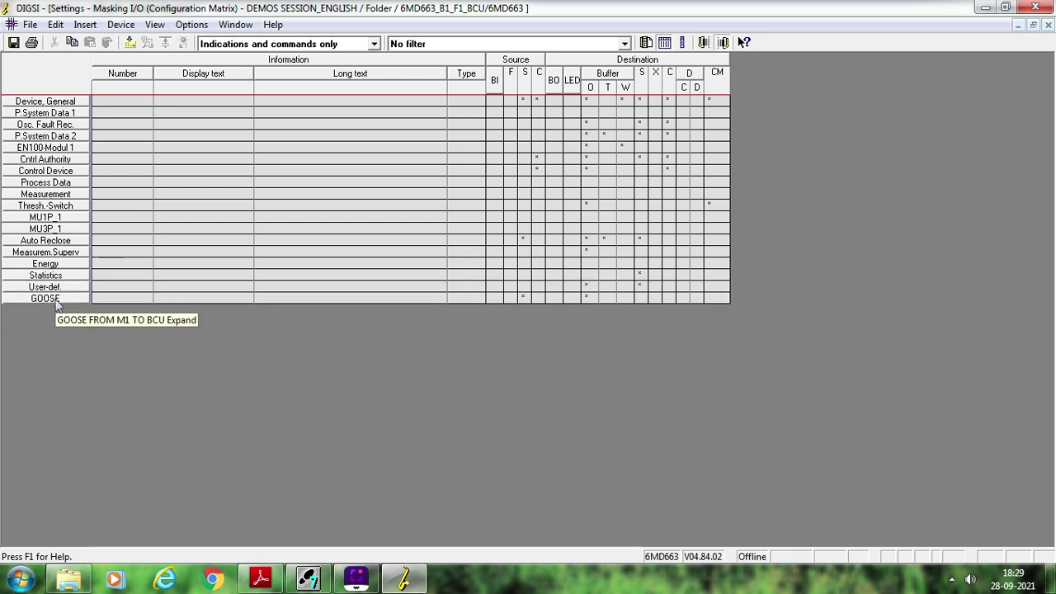
{"action": "right_click", "coordinate": [56, 299]}
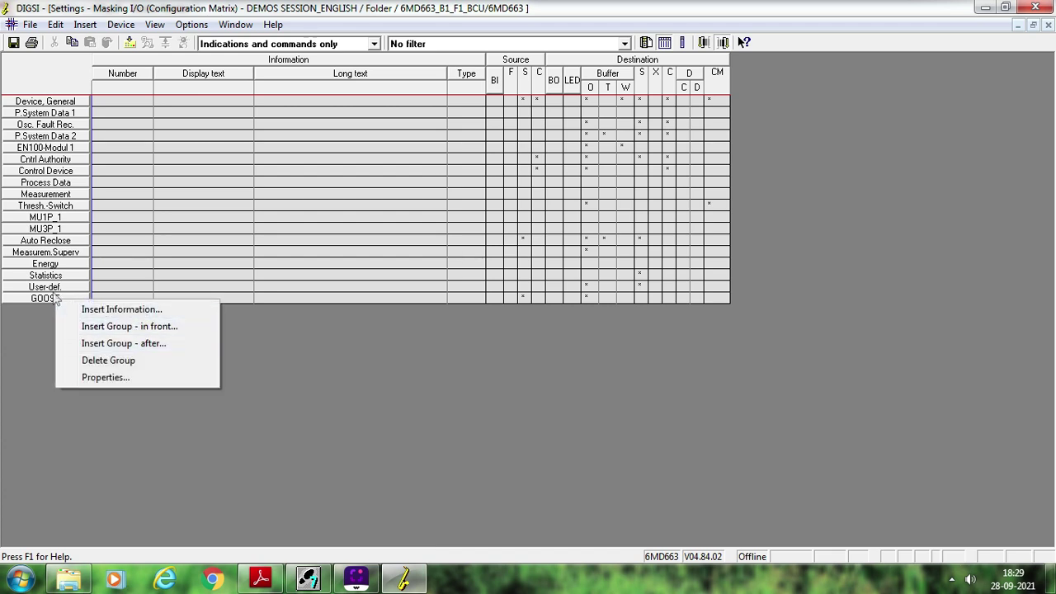
{"action": "left_click", "coordinate": [110, 344]}
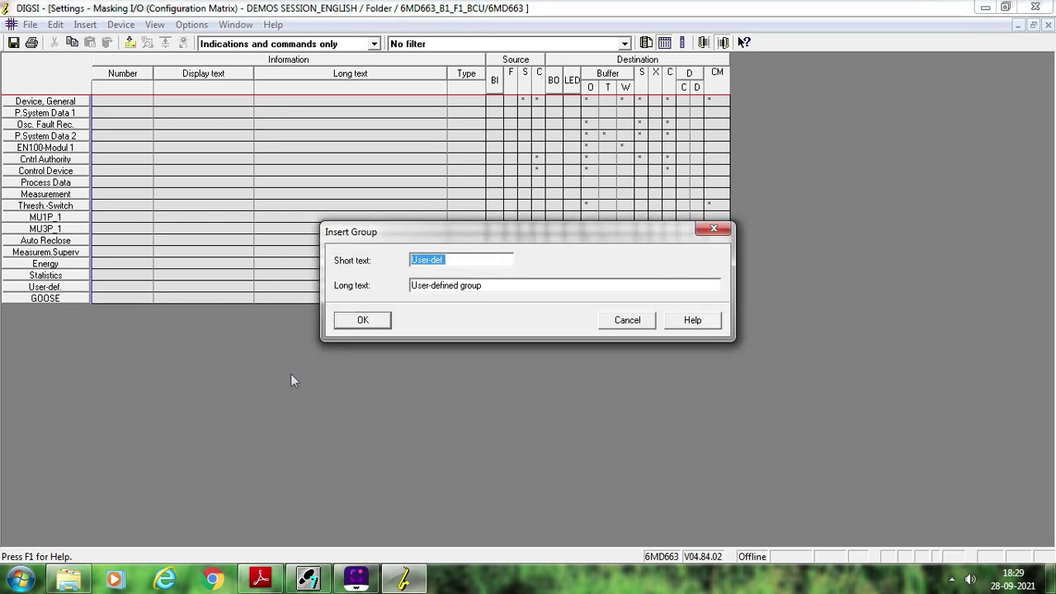
{"action": "type", "text": "Binary IO"}
{"action": "left_click", "coordinate": [367, 322]}
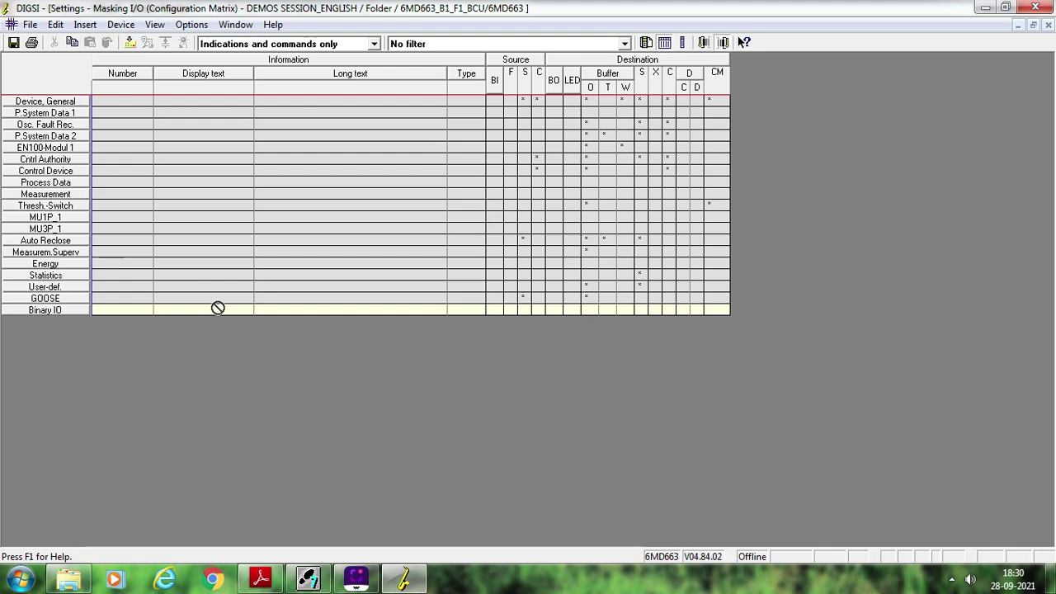
Examine the BCU-6MD66 binary input assignments up to BI:50 on page 35 of the PDF drawing, and return to DIGSI.
{"action": "left_click", "coordinate": [261, 579]}
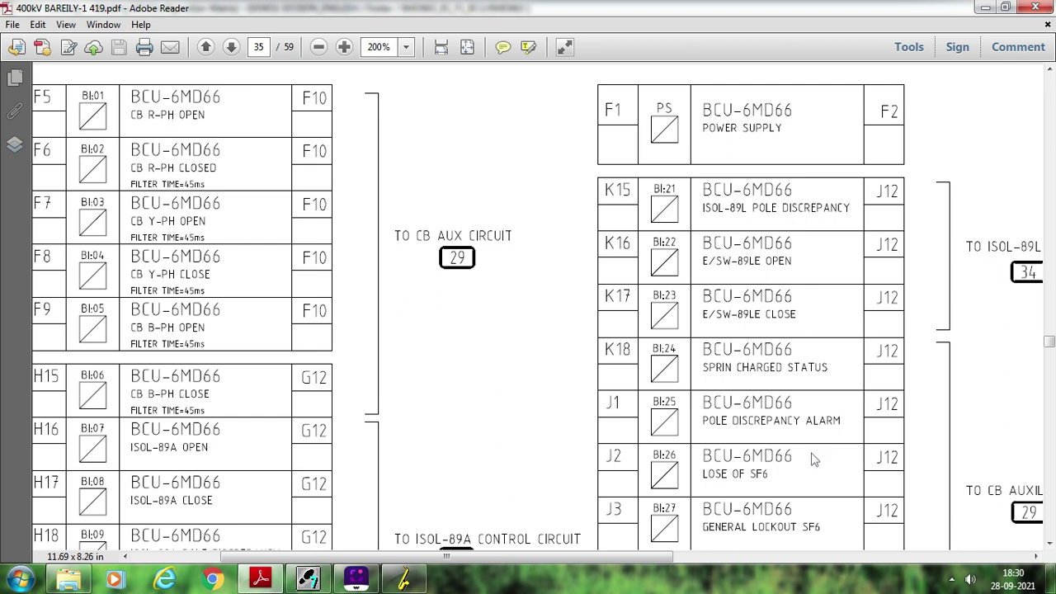
{"action": "scroll", "coordinate": [814, 460], "scroll_direction": "down", "scroll_amount": 5}
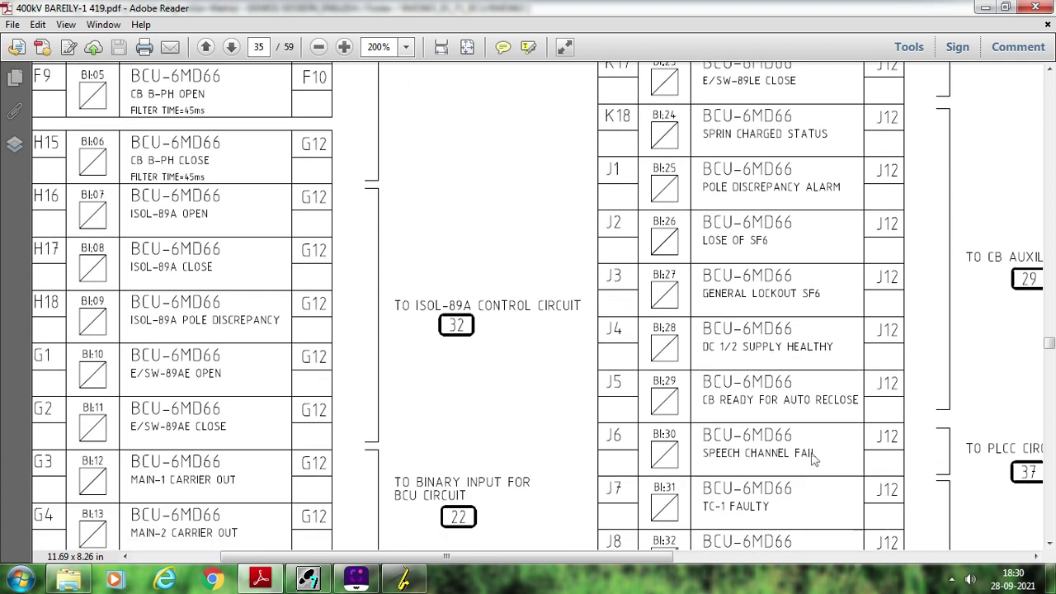
{"action": "scroll", "coordinate": [814, 459], "scroll_direction": "down", "scroll_amount": 4}
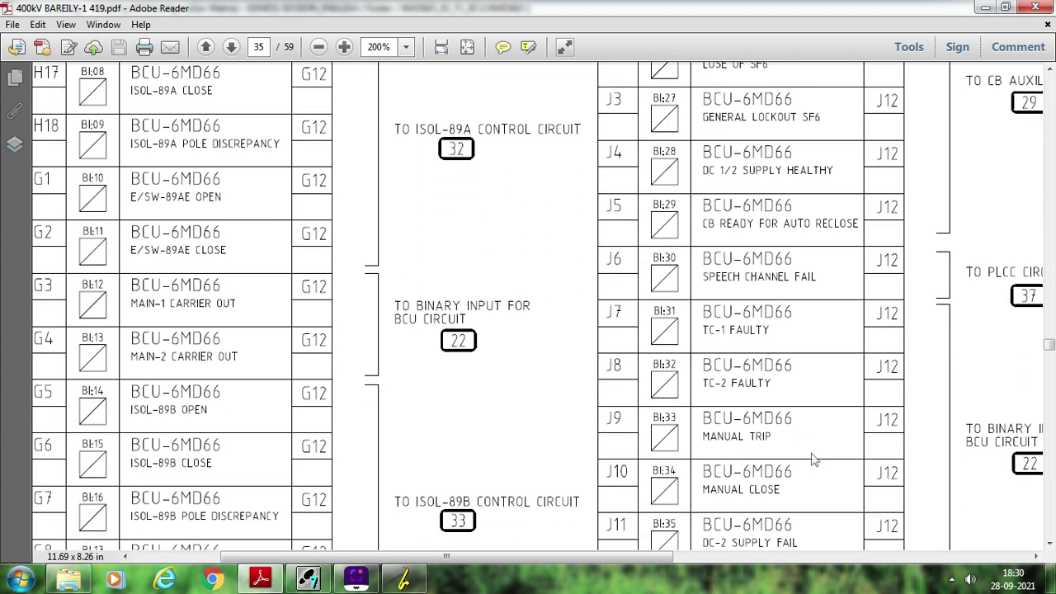
{"action": "scroll", "coordinate": [814, 459], "scroll_direction": "down", "scroll_amount": 6}
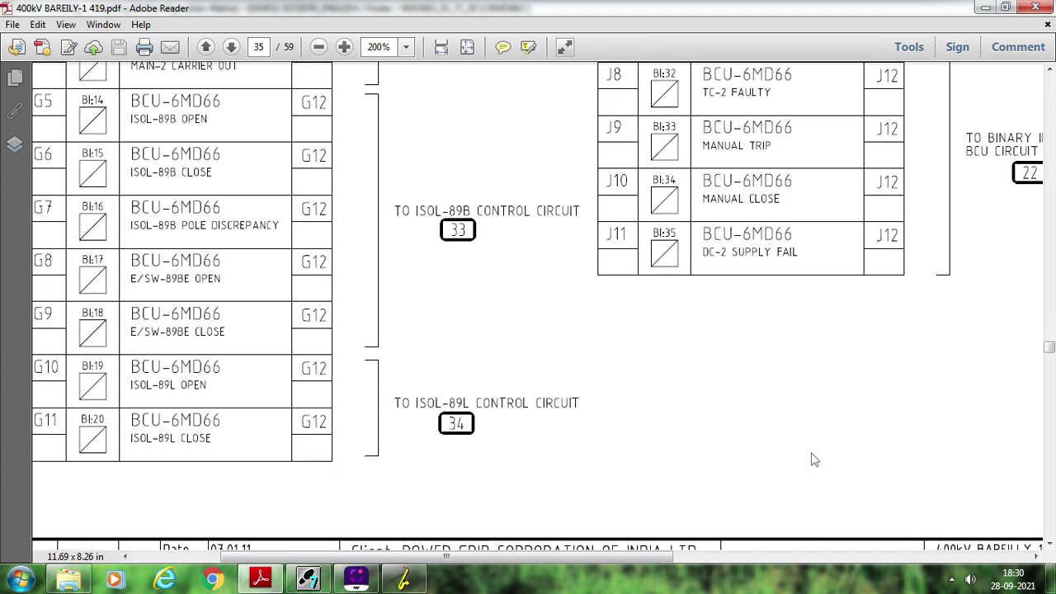
{"action": "scroll", "coordinate": [814, 459], "scroll_direction": "up", "scroll_amount": 15}
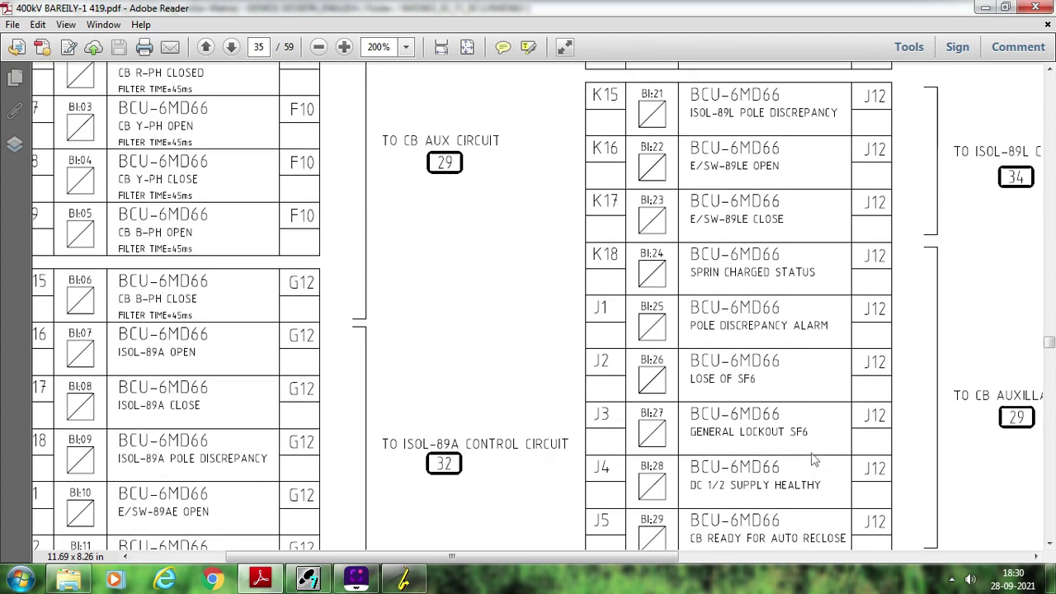
{"action": "scroll", "coordinate": [814, 459], "scroll_direction": "right", "scroll_amount": 10}
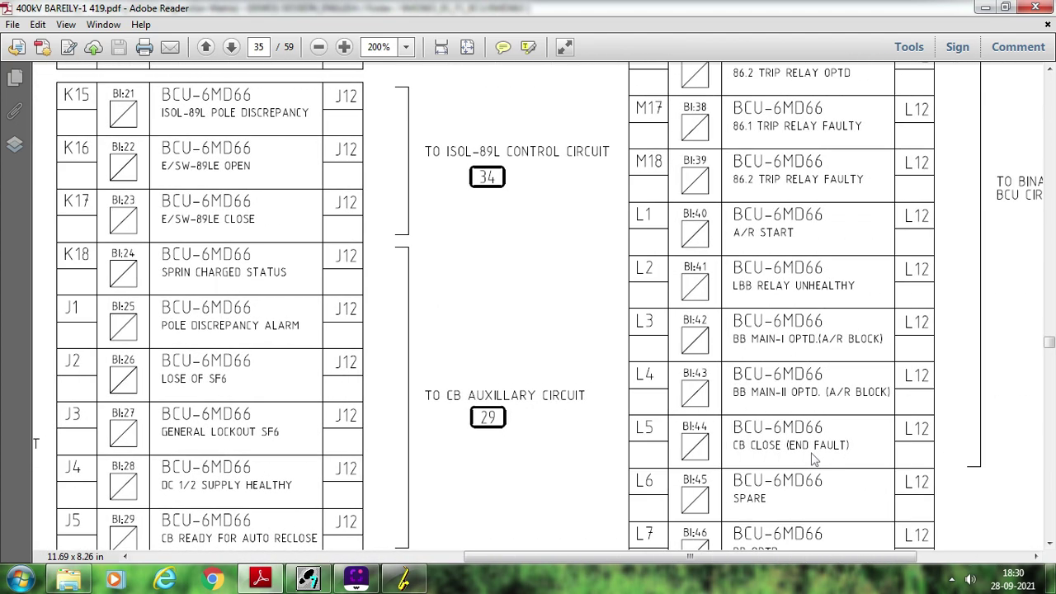
{"action": "scroll", "coordinate": [814, 460], "scroll_direction": "right", "scroll_amount": 2}
{"action": "scroll", "coordinate": [814, 459], "scroll_direction": "up", "scroll_amount": 1}
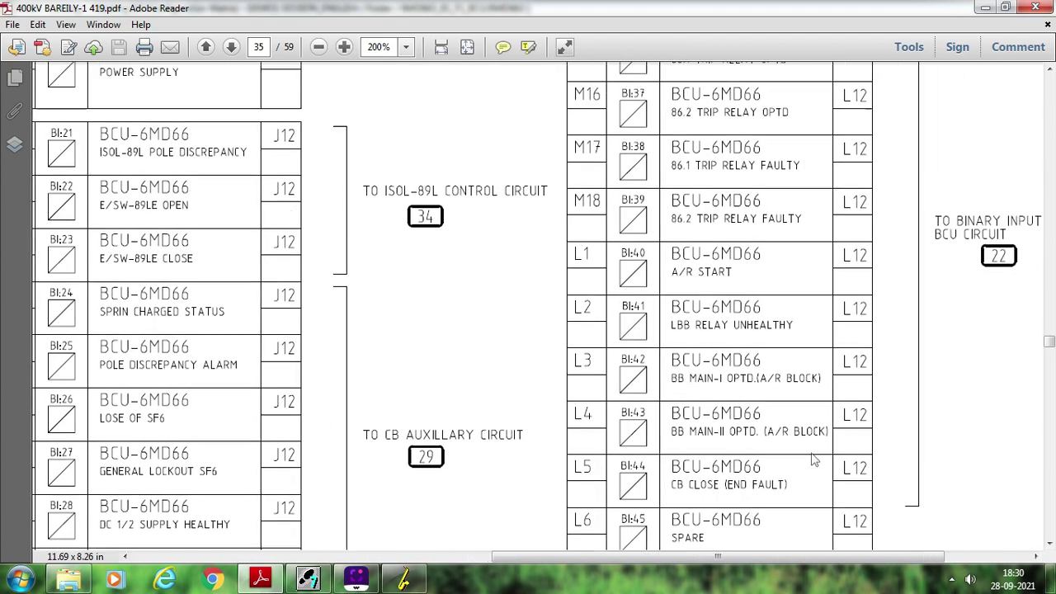
{"action": "scroll", "coordinate": [815, 460], "scroll_direction": "up", "scroll_amount": 1}
{"action": "scroll", "coordinate": [814, 460], "scroll_direction": "down", "scroll_amount": 3}
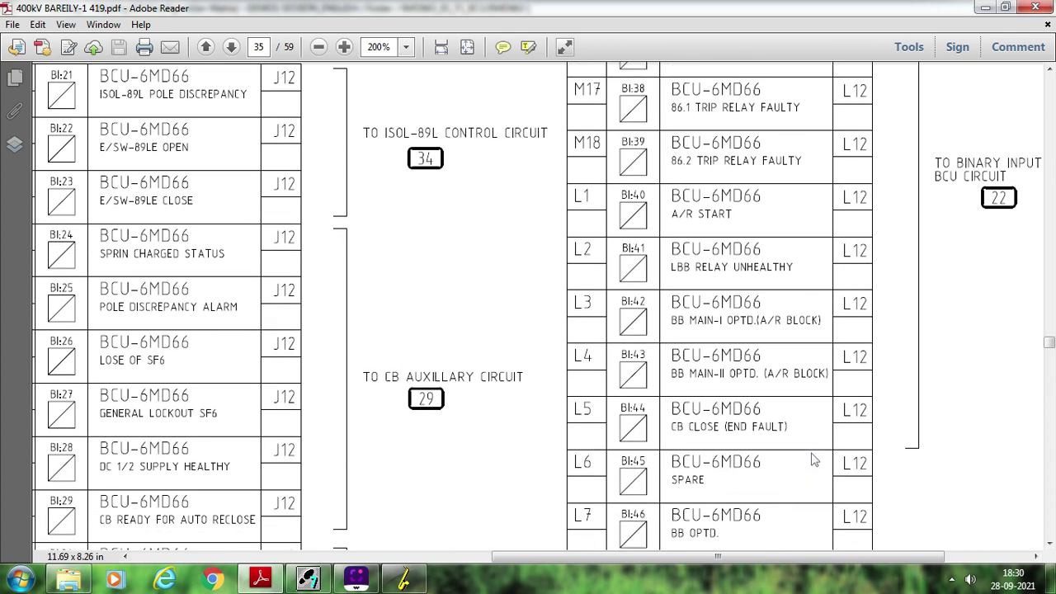
{"action": "scroll", "coordinate": [814, 460], "scroll_direction": "down", "scroll_amount": 5}
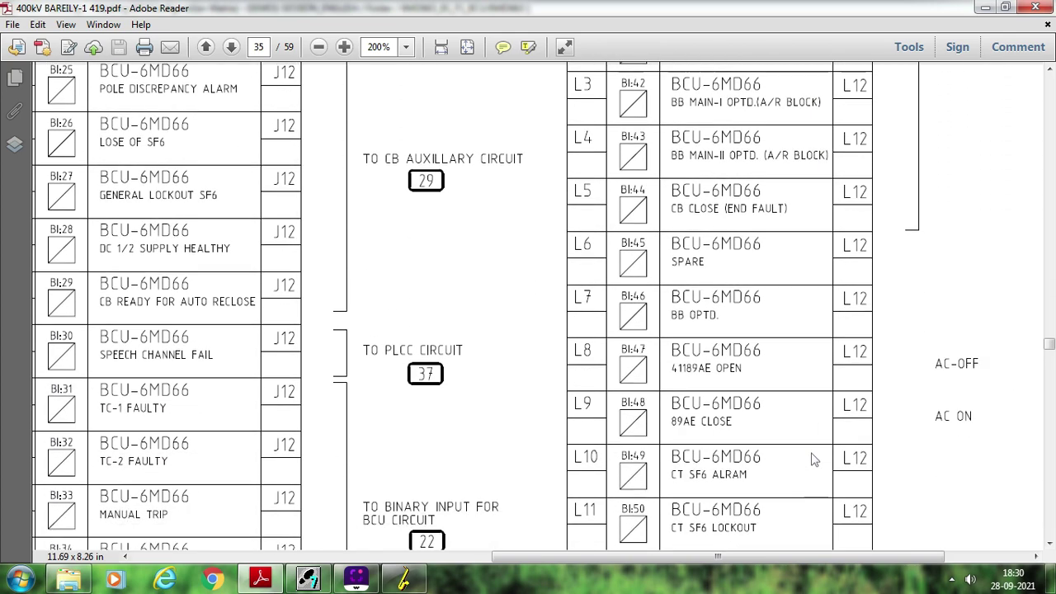
{"action": "scroll", "coordinate": [815, 459], "scroll_direction": "down", "scroll_amount": 3}
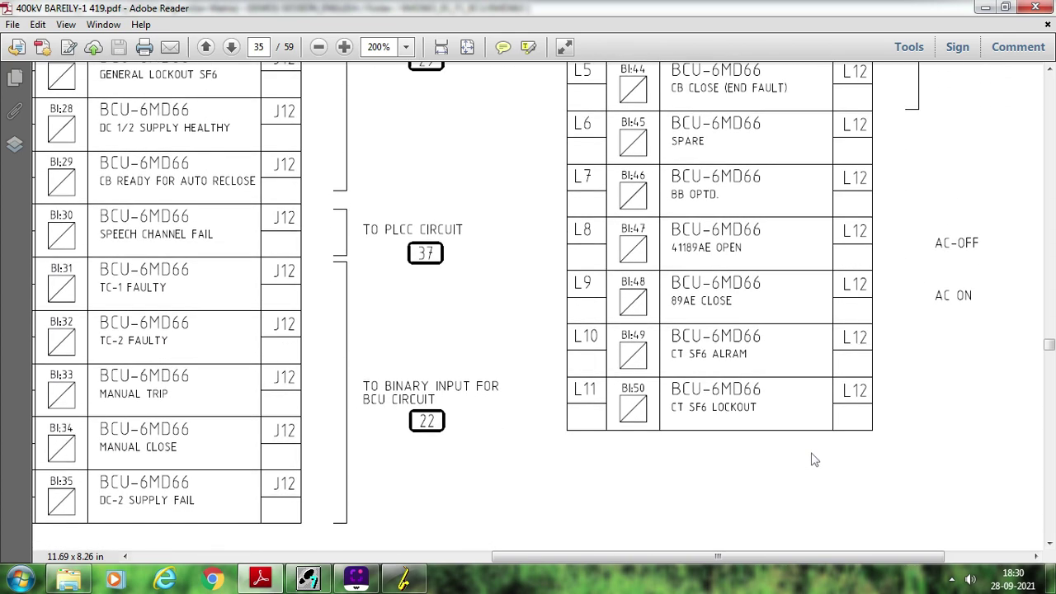
{"action": "scroll", "coordinate": [815, 460], "scroll_direction": "up", "scroll_amount": 7}
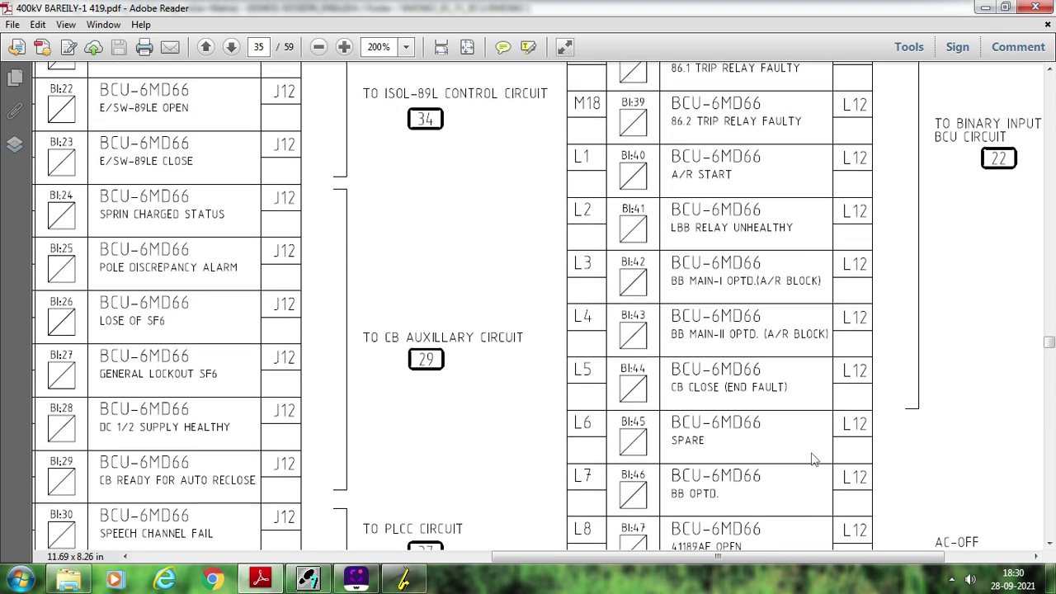
{"action": "scroll", "coordinate": [814, 459], "scroll_direction": "up", "scroll_amount": 1}
{"action": "scroll", "coordinate": [815, 459], "scroll_direction": "up", "scroll_amount": 1}
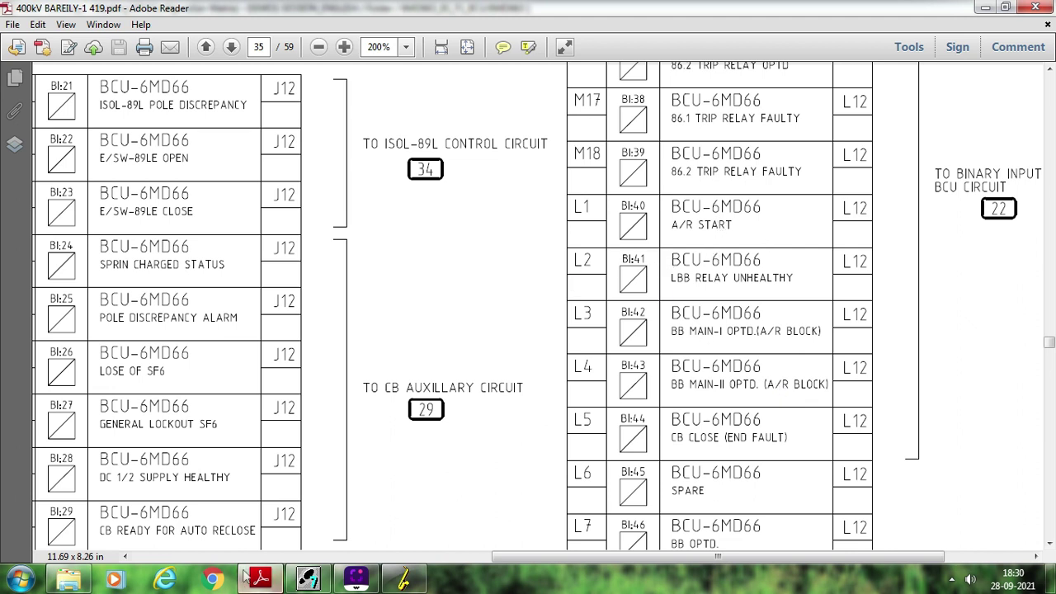
{"action": "left_click", "coordinate": [403, 579]}
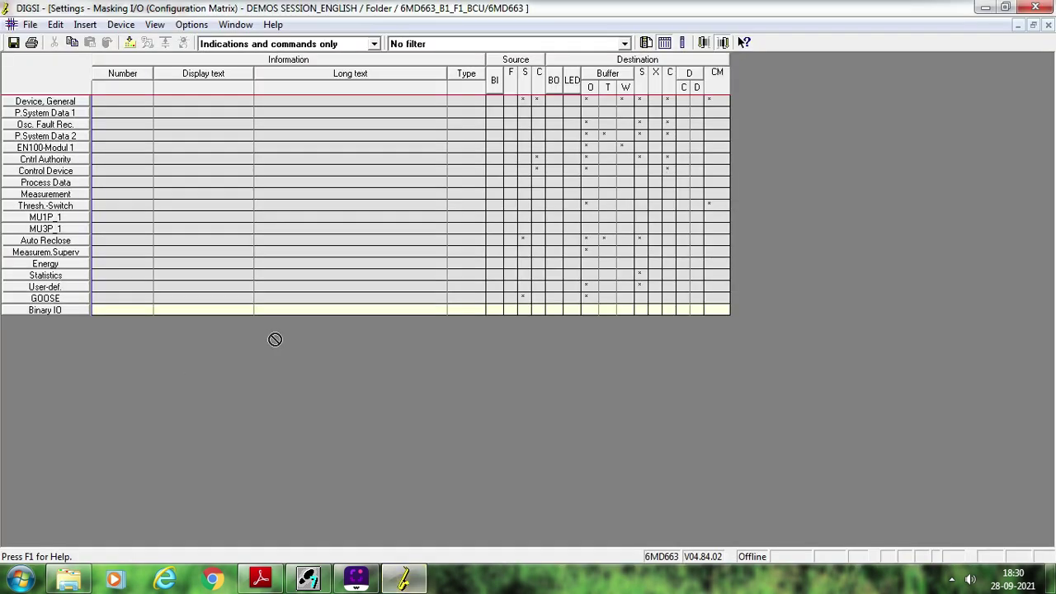
Insert five ON/OFF (SP) single-point annunciations from the information catalog into the Binary IO group.
{"action": "right_click", "coordinate": [230, 307]}
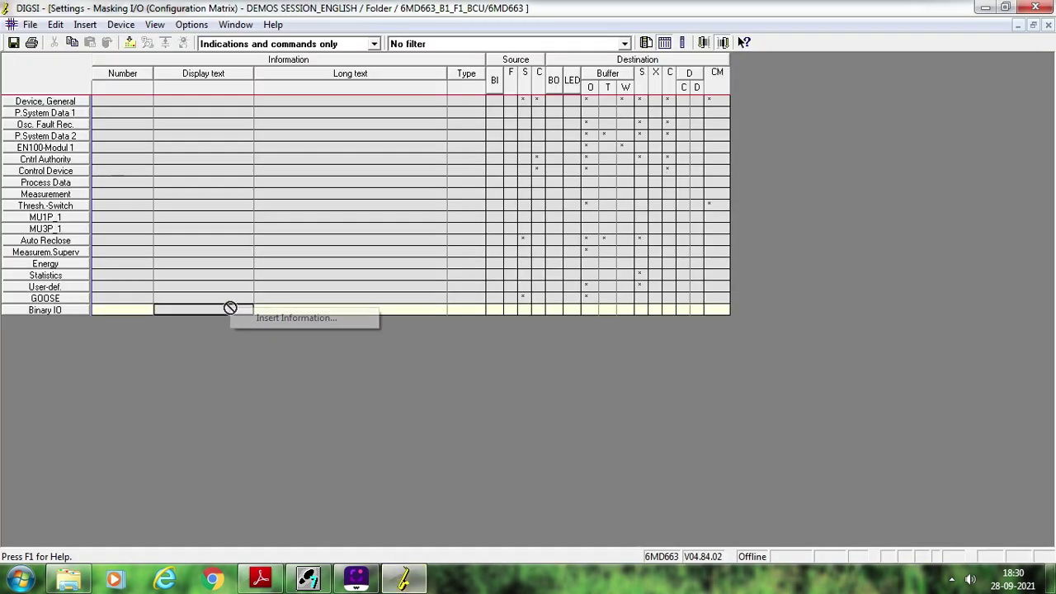
{"action": "left_click", "coordinate": [265, 318]}
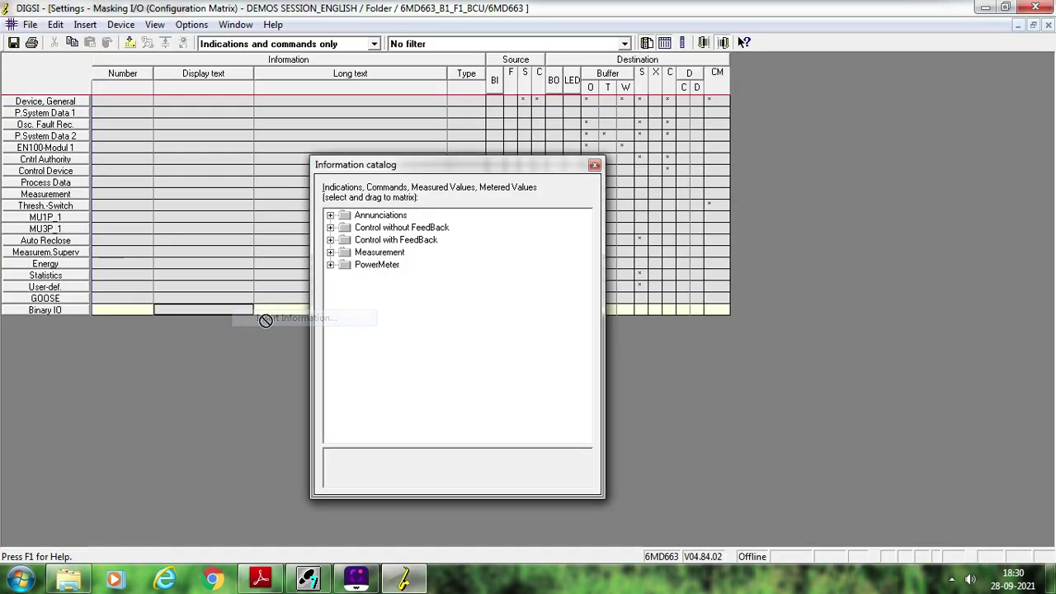
{"action": "left_click", "coordinate": [330, 216]}
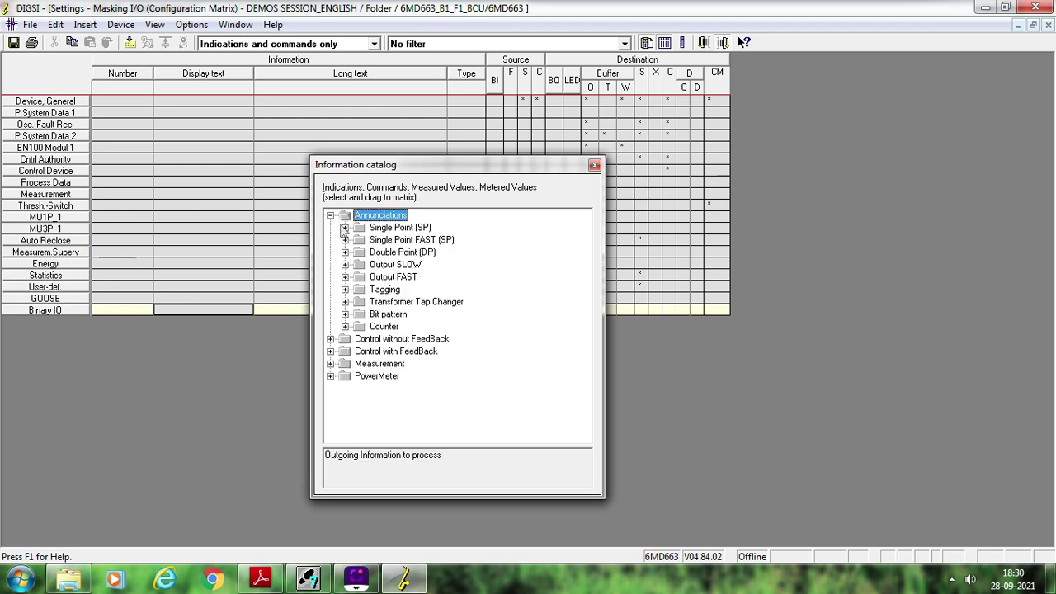
{"action": "left_click", "coordinate": [345, 228]}
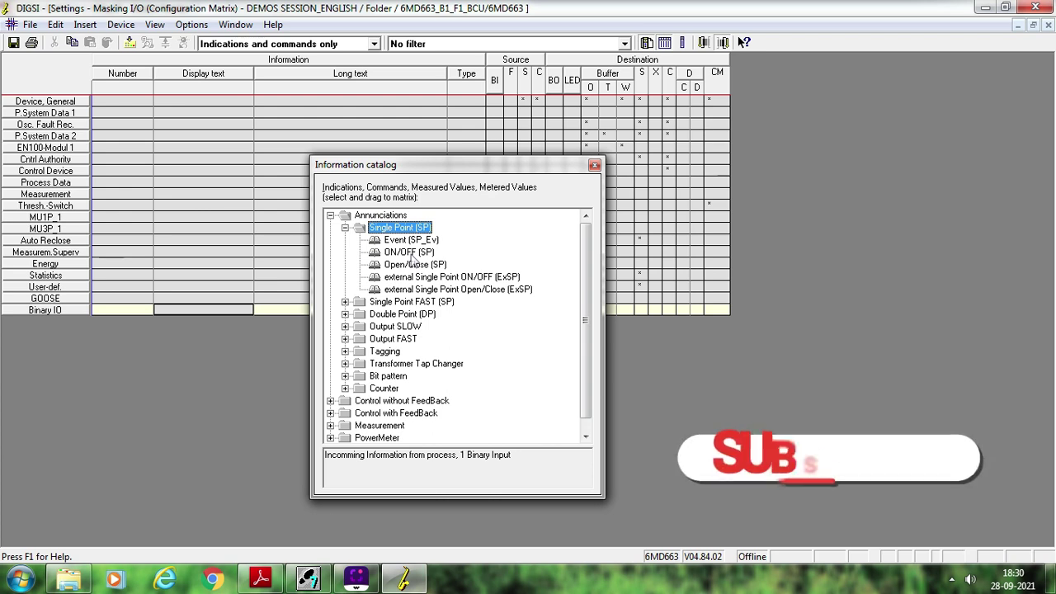
{"action": "left_click_drag", "start_coordinate": [410, 253], "coordinate": [221, 309]}
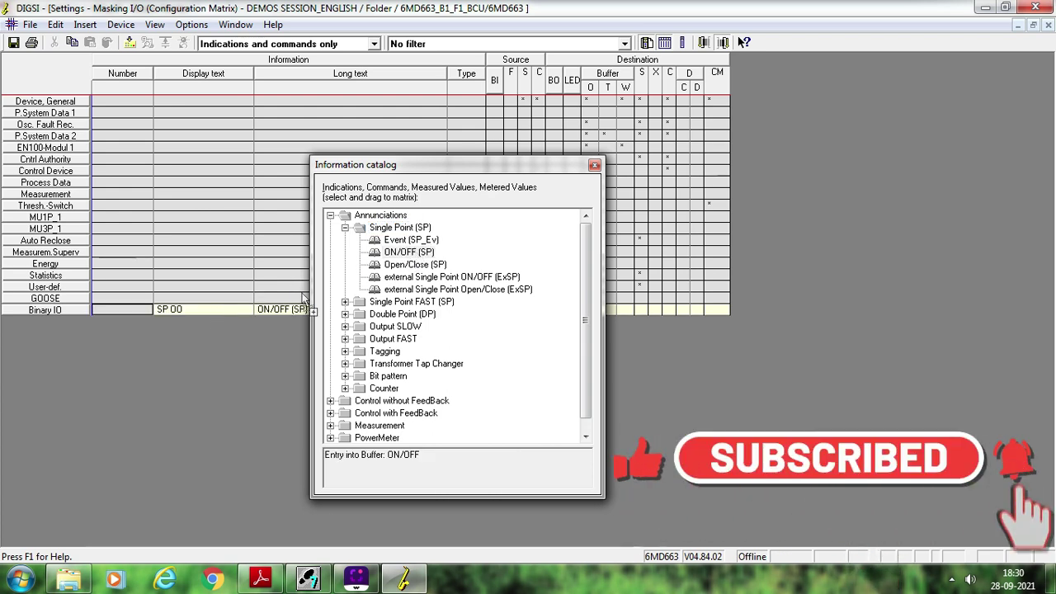
{"action": "left_click_drag", "start_coordinate": [302, 299], "coordinate": [233, 322]}
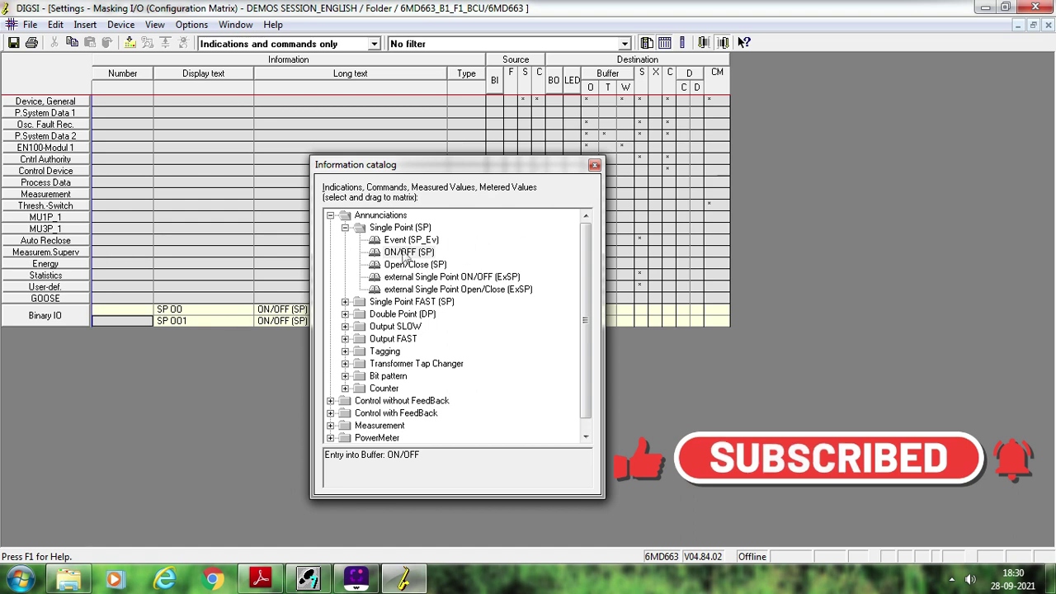
{"action": "left_click_drag", "start_coordinate": [404, 257], "coordinate": [212, 327]}
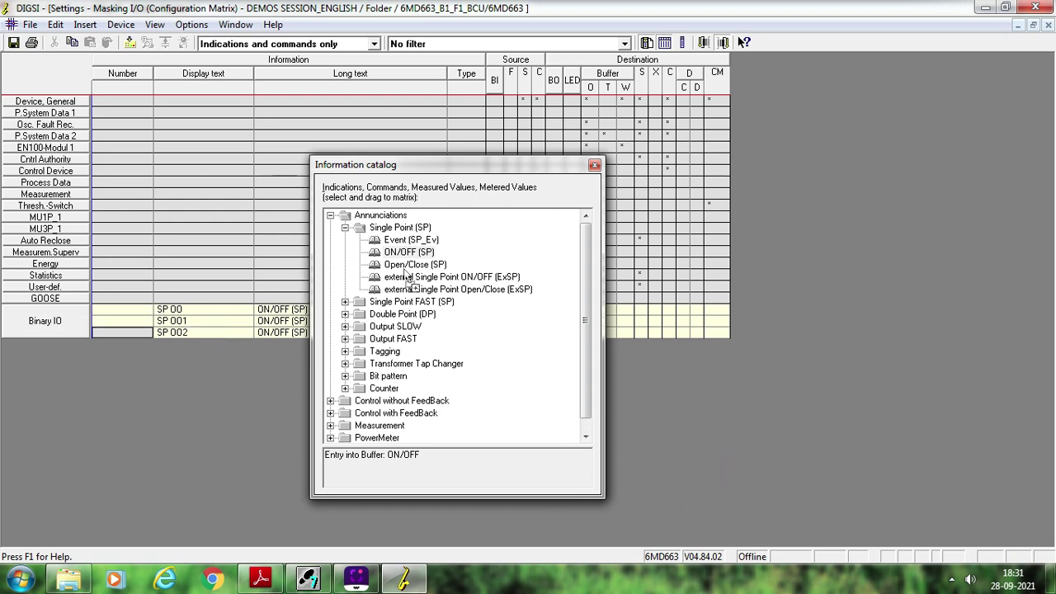
{"action": "left_click_drag", "start_coordinate": [399, 254], "coordinate": [211, 338]}
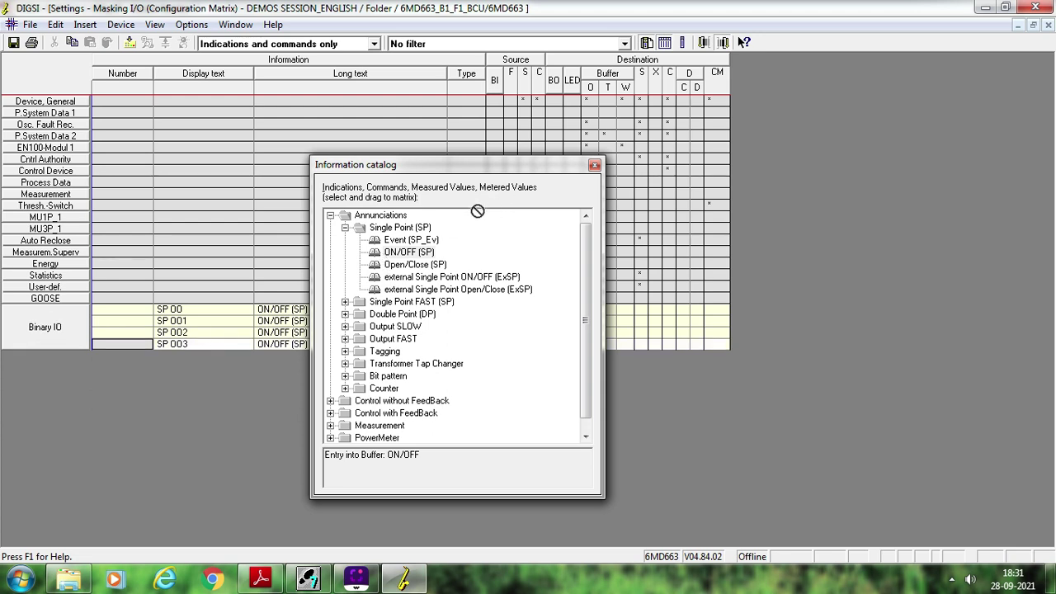
{"action": "left_click_drag", "start_coordinate": [416, 246], "coordinate": [233, 332]}
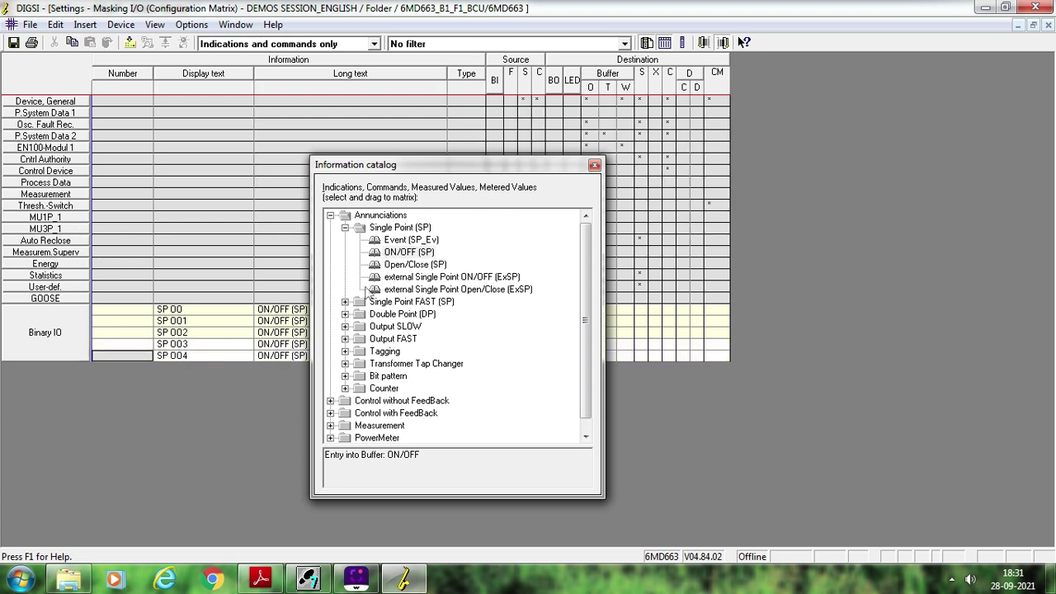
Add one more ON/OFF (SP) annunciation to the Binary IO group and close the information catalog.
{"action": "left_click_drag", "start_coordinate": [416, 252], "coordinate": [231, 328]}
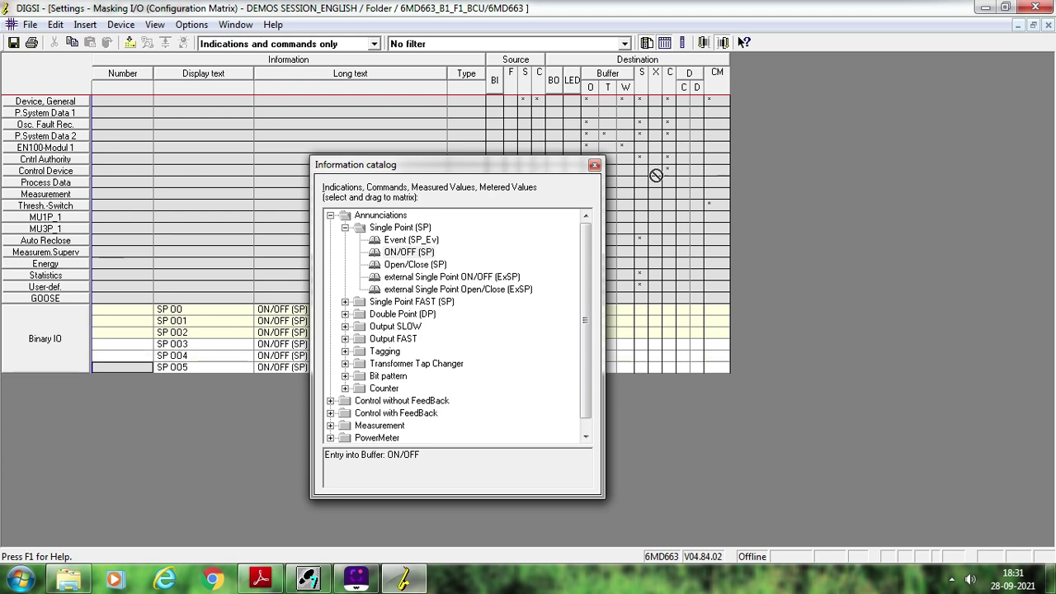
{"action": "left_click", "coordinate": [594, 164]}
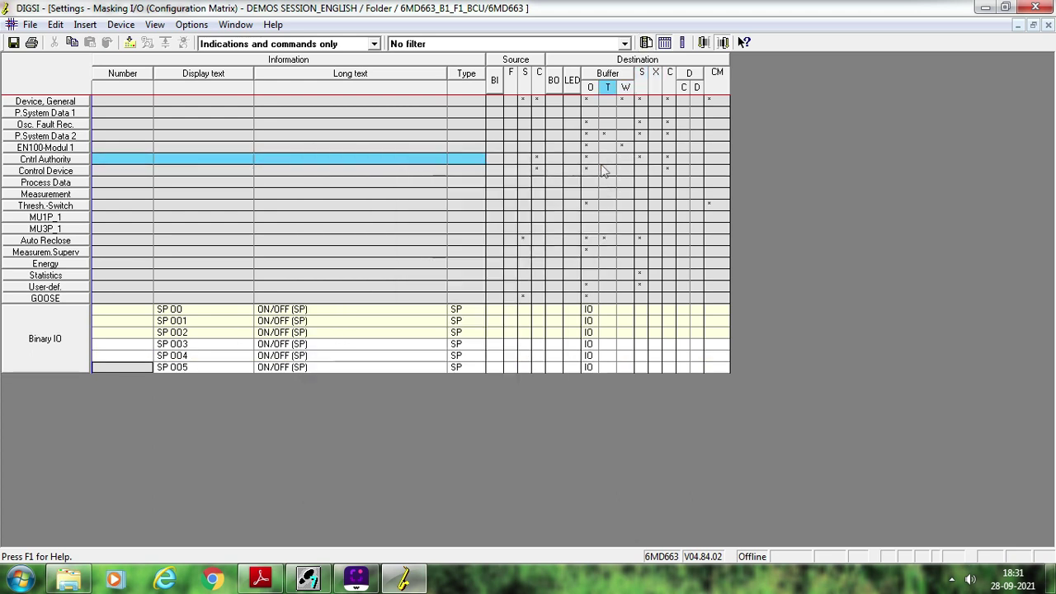
Set the display texts of the first two Binary IO annunciations to CB SF6 LOW and CB PD OPTD.
{"action": "left_click", "coordinate": [199, 312]}
{"action": "type", "text": "cb"}
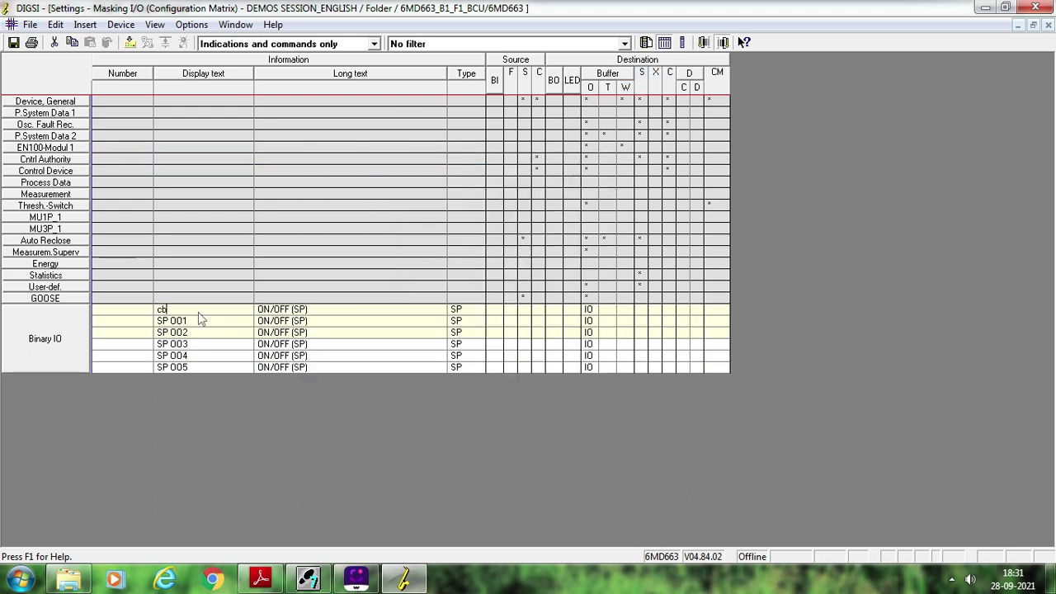
{"action": "key", "text": "Caps_Lock"}
{"action": "key", "text": "Tab"}
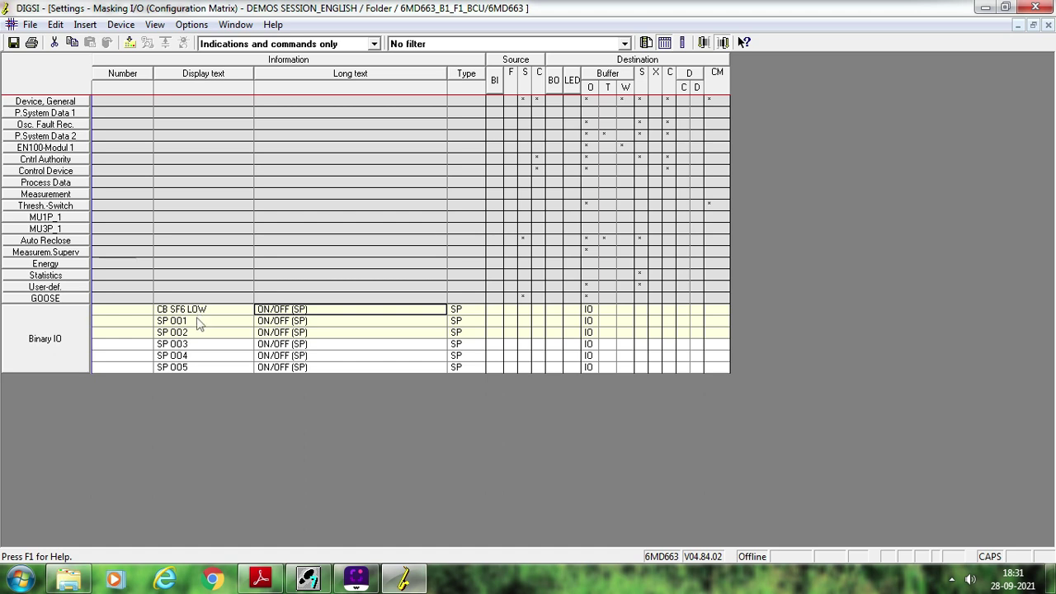
{"action": "left_click", "coordinate": [197, 322]}
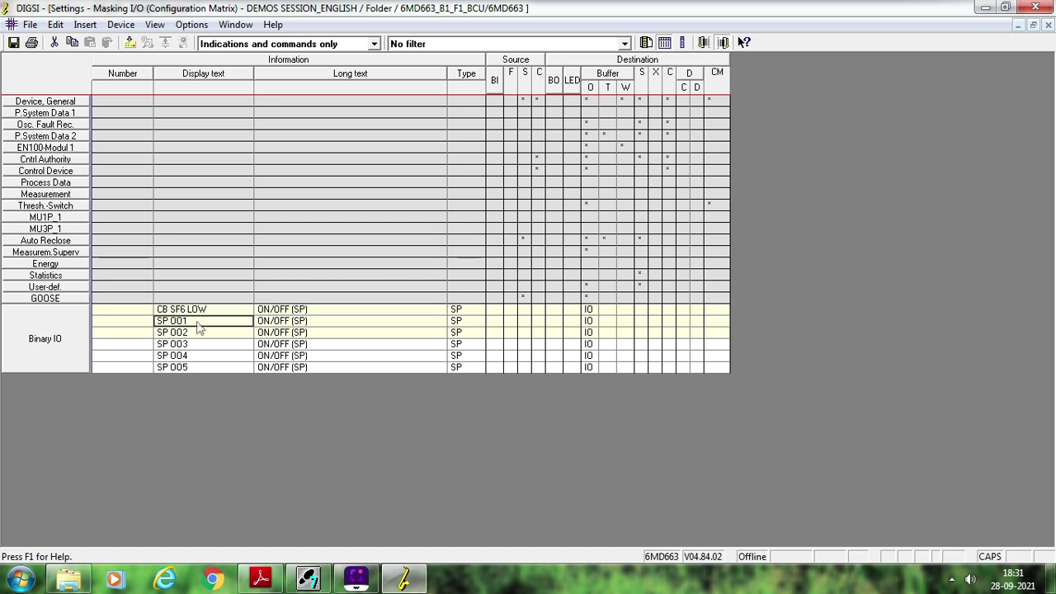
{"action": "type", "text": "CB F"}
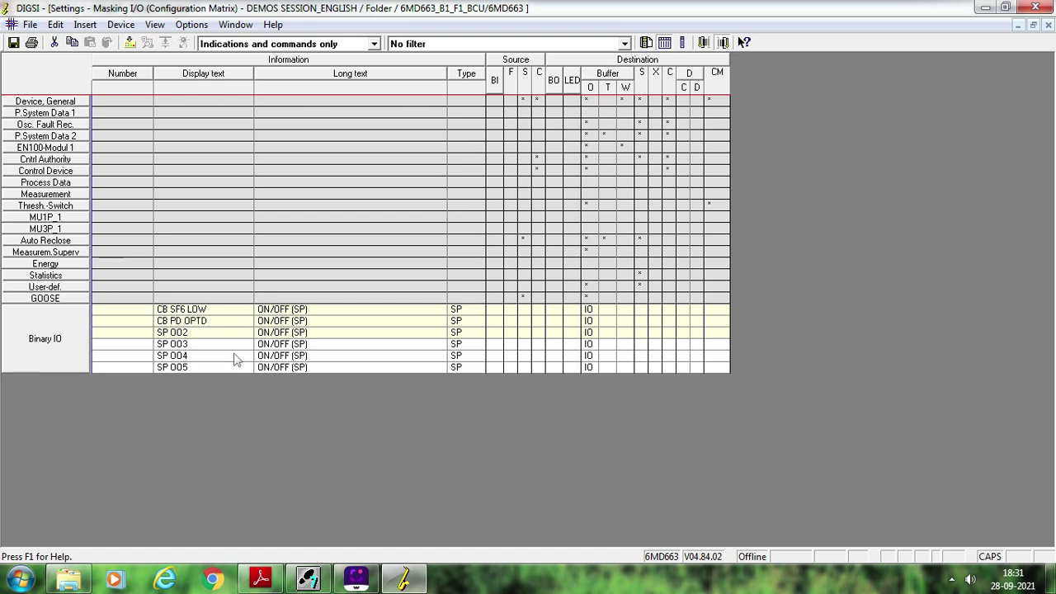
{"action": "key", "text": "Return"}
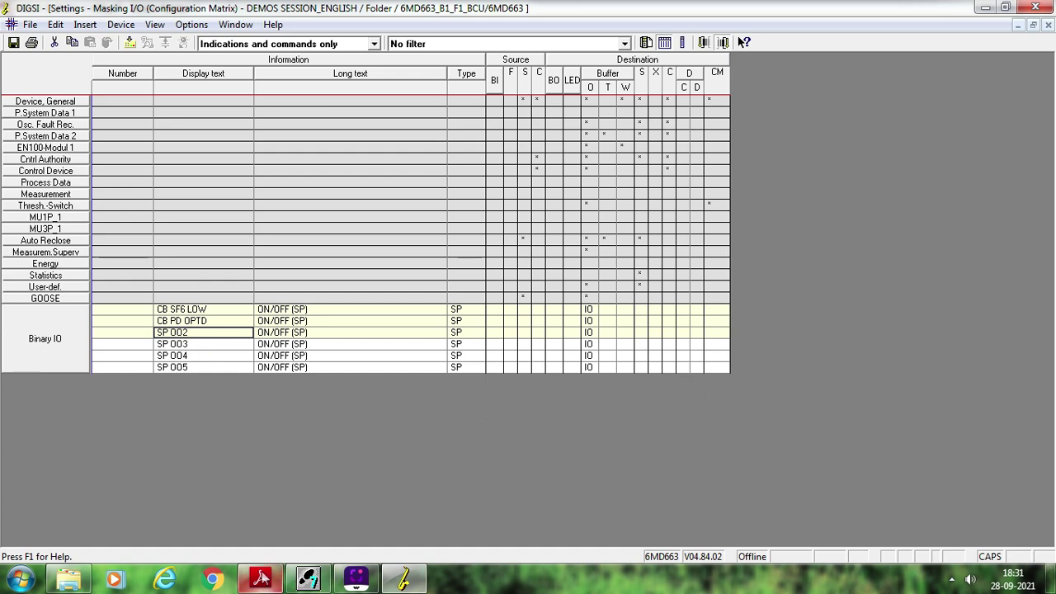
Check the circuit breaker inputs in the PDF drawing, then set the third annunciation's display text in DIGSI to SPRING CHA.
{"action": "left_click", "coordinate": [261, 578]}
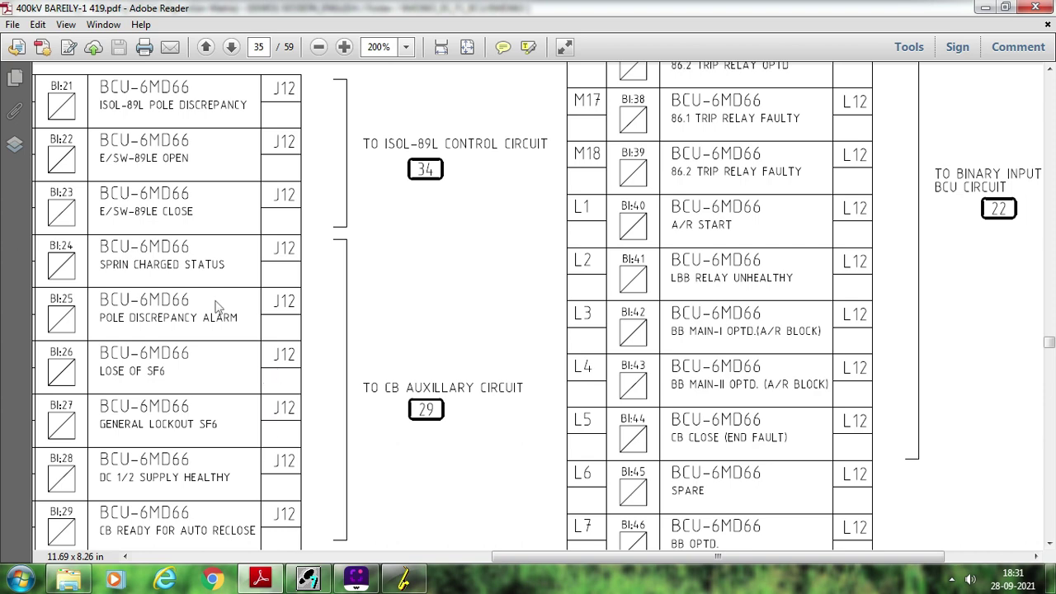
{"action": "left_click", "coordinate": [402, 580]}
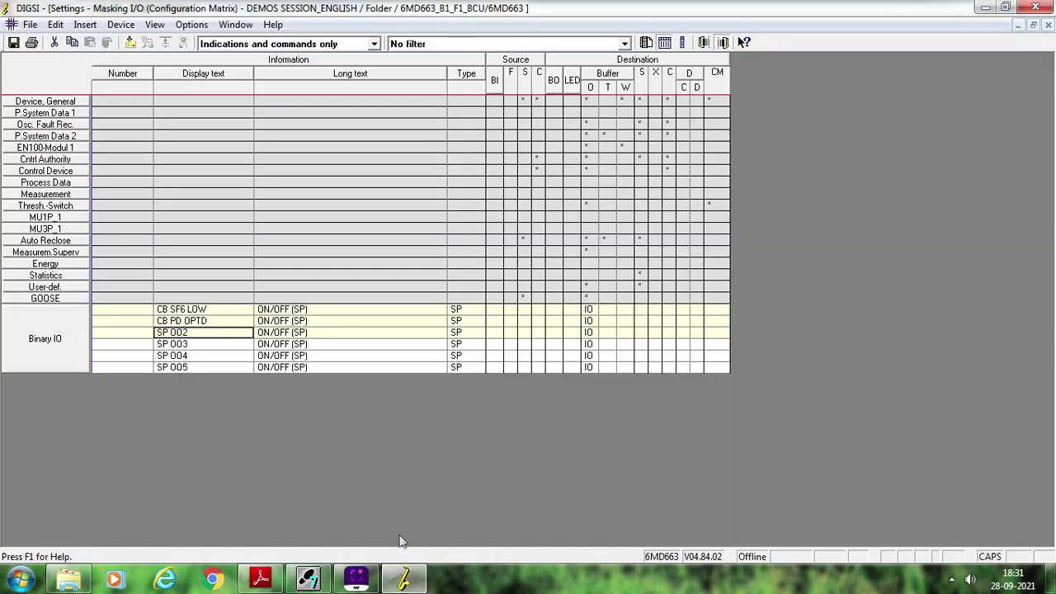
{"action": "type", "text": "SPRING"}
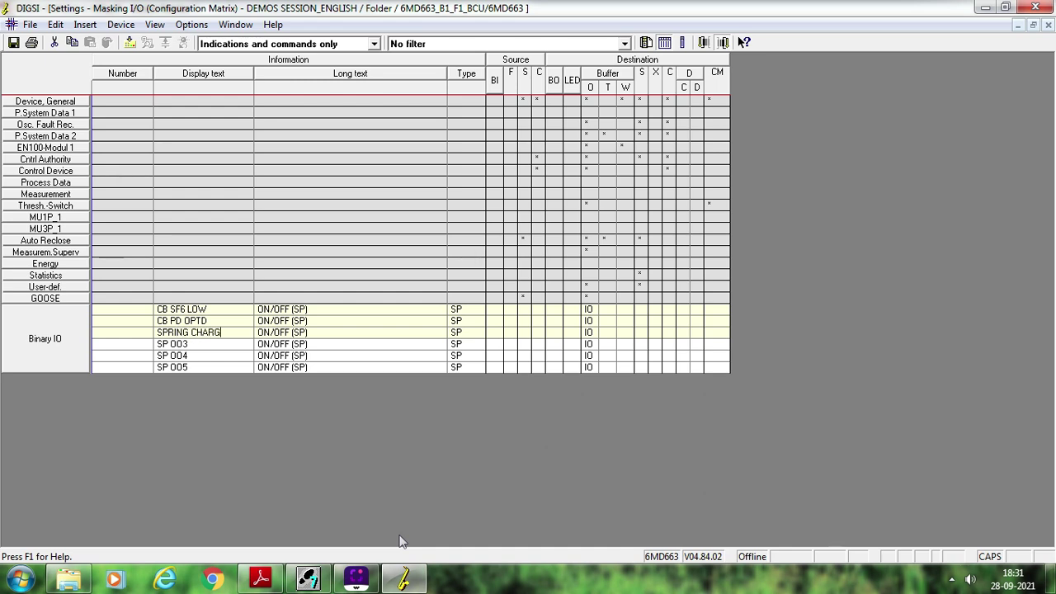
Set the display texts of the fourth and fifth Binary IO annunciations to 86.1 UNHLY and 86.2 UNHLY.
{"action": "left_click", "coordinate": [234, 348]}
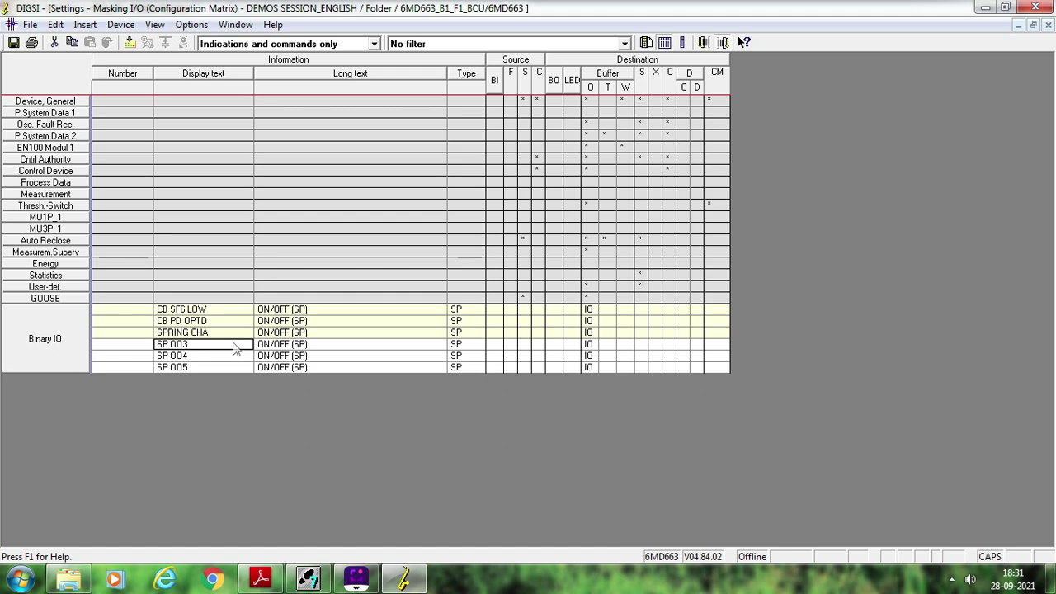
{"action": "type", "text": "86.1 UN"}
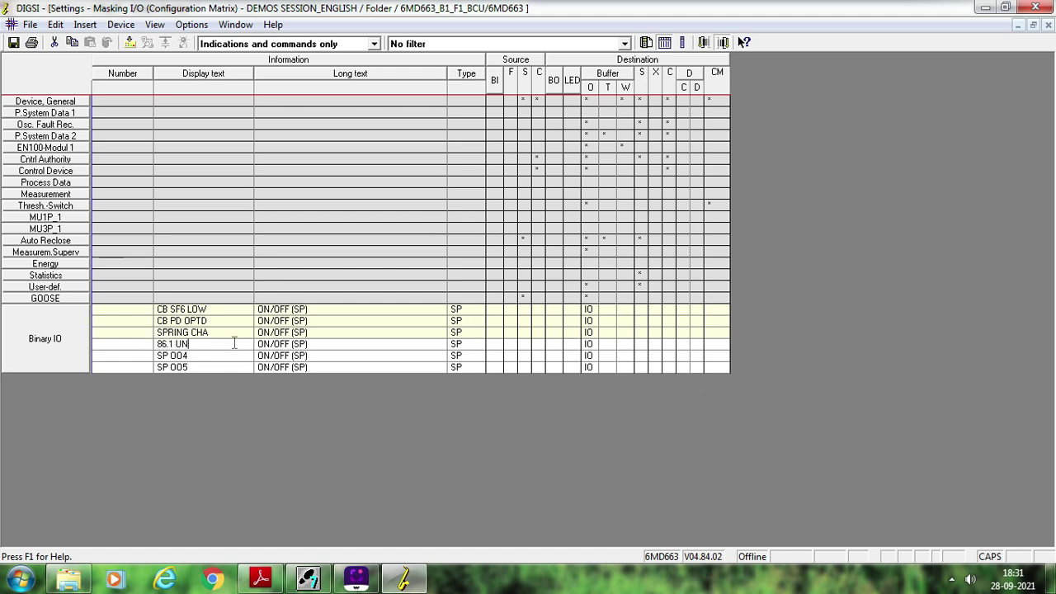
{"action": "type", "text": "HLY"}
{"action": "key", "text": "Return"}
{"action": "type", "text": "86"}
{"action": "key", "text": "Return"}
{"action": "type", "text": ".2 UN"}
{"action": "key", "text": "Down"}
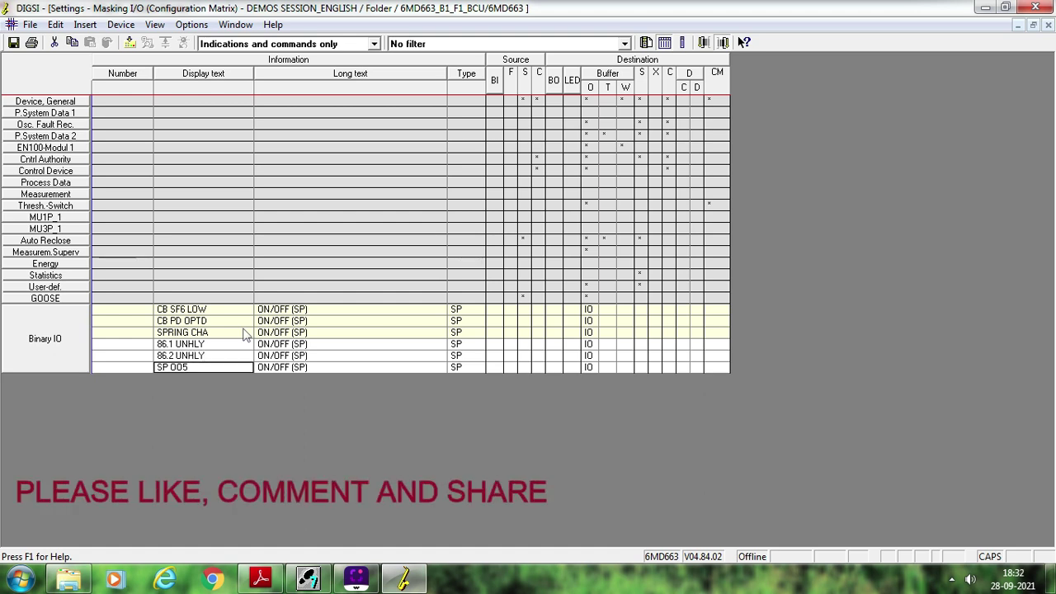
Return from the PDF drawing to DIGSI and set the last Binary IO annunciation's display text to BB OPTD.
{"action": "left_click", "coordinate": [402, 580]}
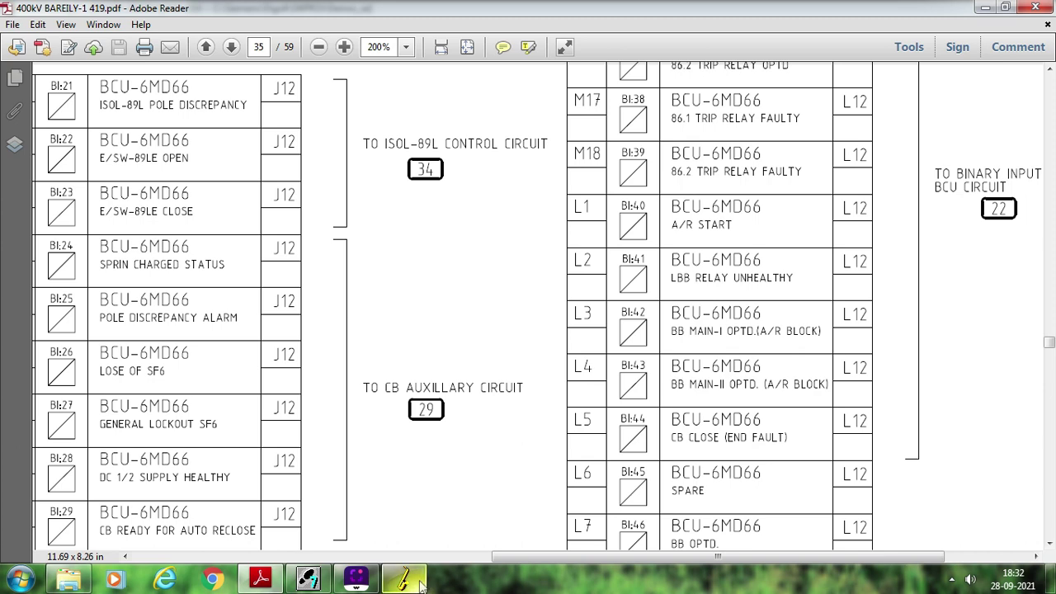
{"action": "left_click", "coordinate": [380, 495]}
{"action": "type", "text": "BB"}
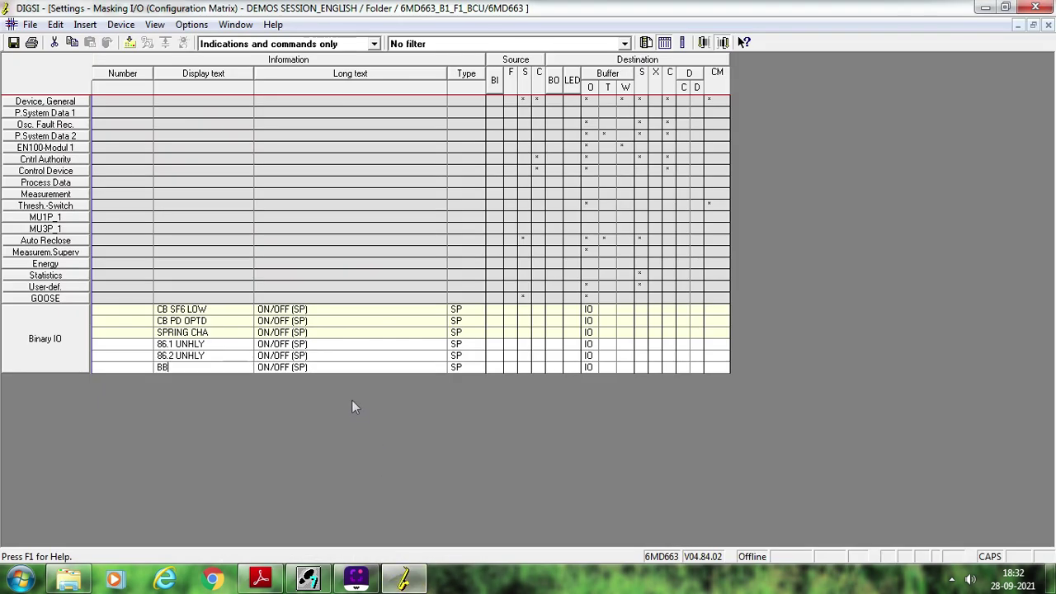
{"action": "type", "text": " OPTD"}
Set the long texts of the first three Binary IO annunciations to CB SF6 LOW, CB PD OPERATED and CB SPRING CHARGE.
{"action": "left_click", "coordinate": [326, 315]}
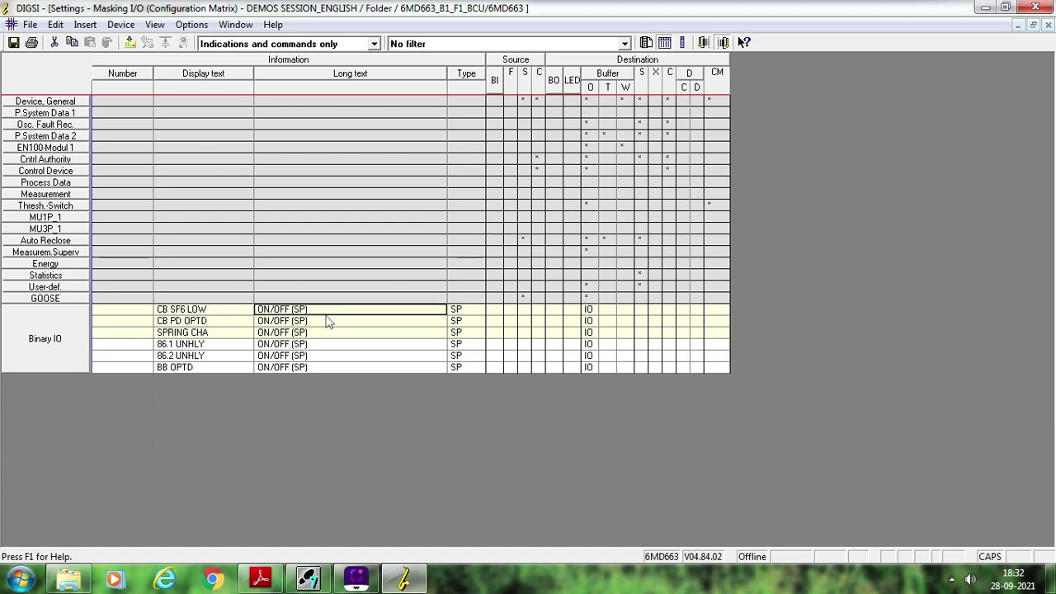
{"action": "type", "text": "CB SF6"}
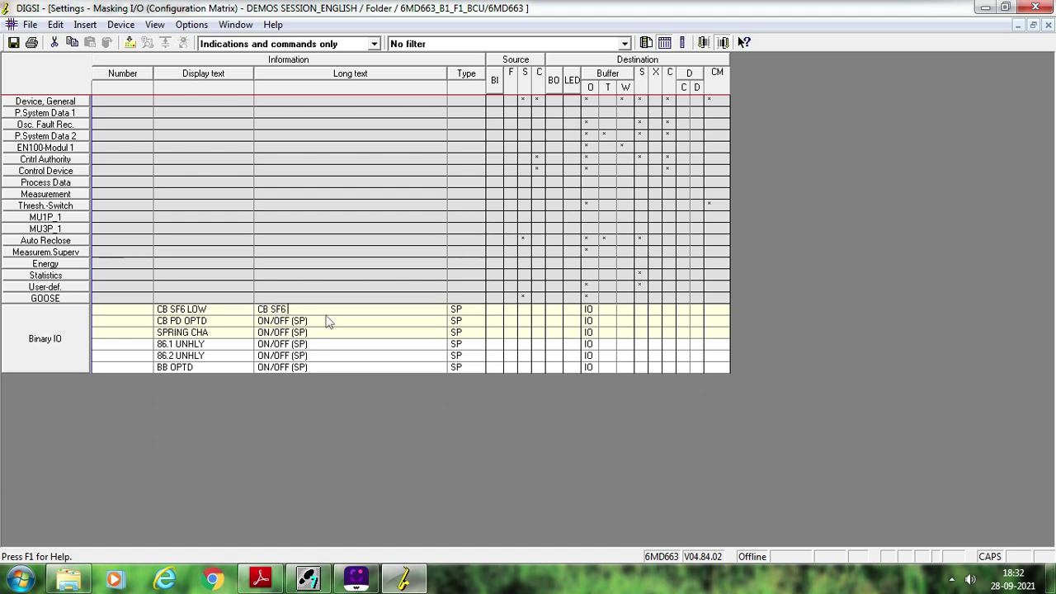
{"action": "type", "text": " LOW"}
{"action": "left_click", "coordinate": [326, 321]}
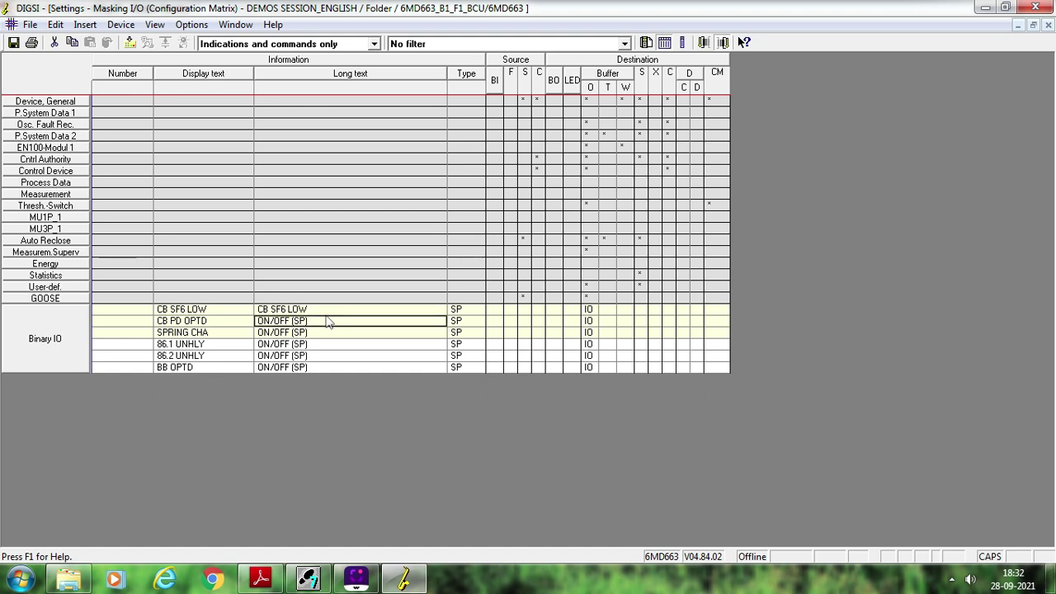
{"action": "type", "text": "CB PD O"}
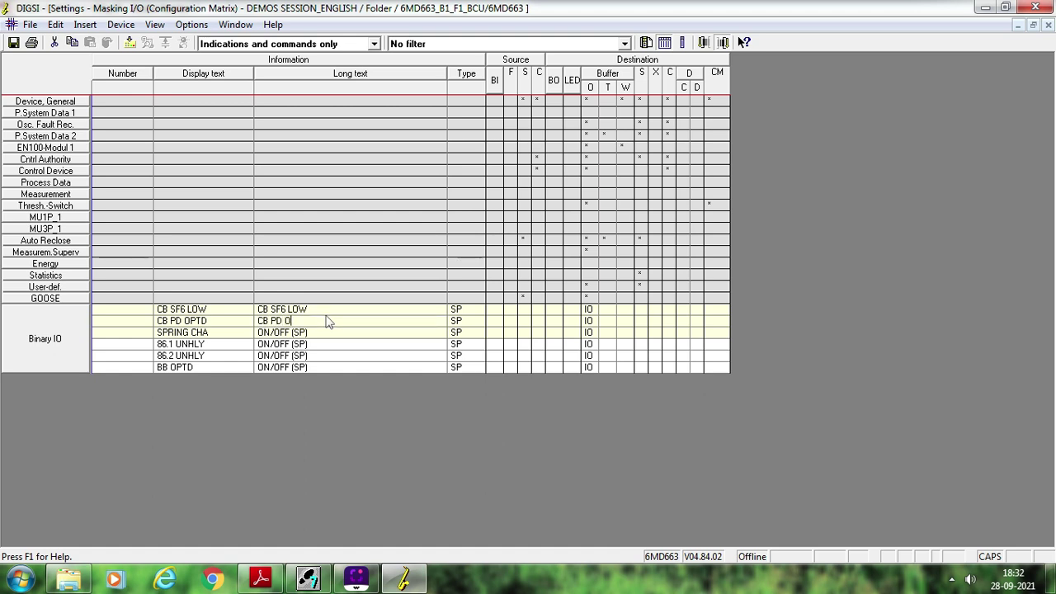
{"action": "type", "text": "PERATED"}
{"action": "key", "text": "Return"}
{"action": "type", "text": "SP"}
{"action": "type", "text": "RING CHARGE"}
{"action": "key", "text": "Return"}
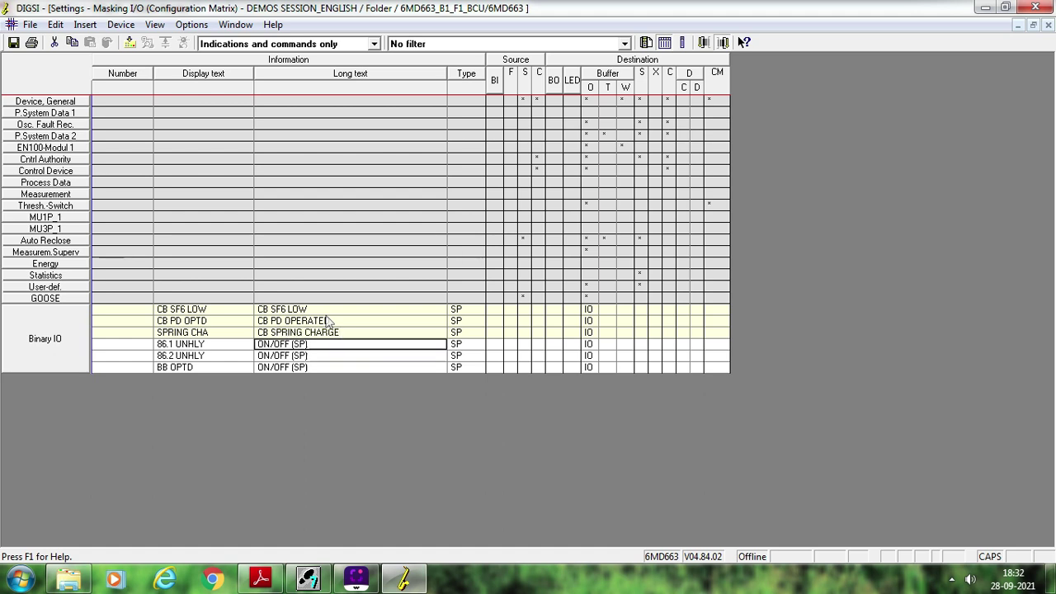
Set the long texts of the last three Binary IO annunciations to 86.1 RELAY UNHEALTHY, 86.2 RELAY UNHEALTHY and BB OPERATED.
{"action": "type", "text": "86.1 RELAY UNHEALT"}
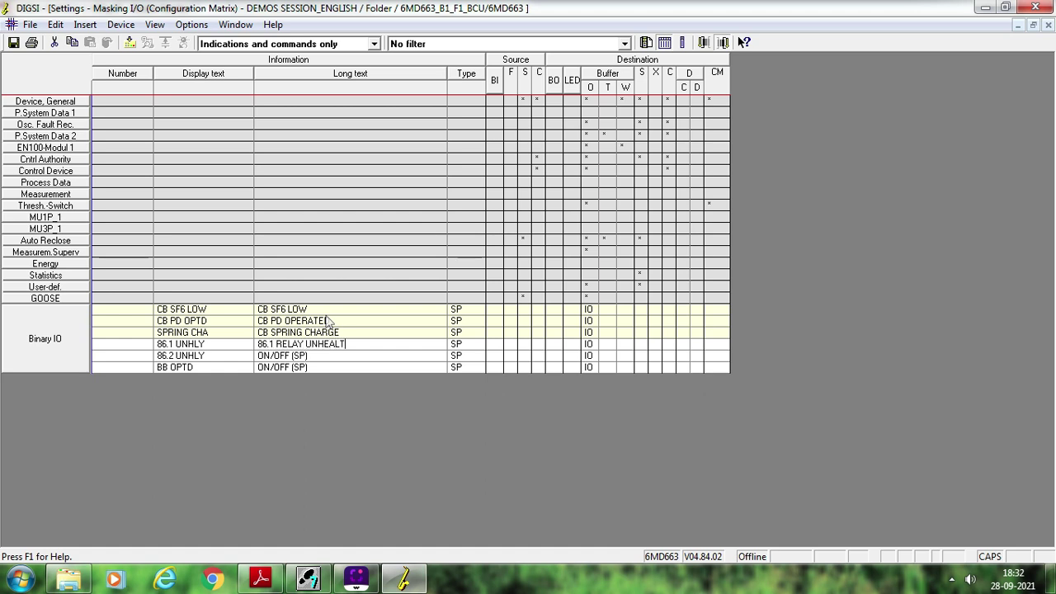
{"action": "type", "text": "HY"}
{"action": "key", "text": "Return"}
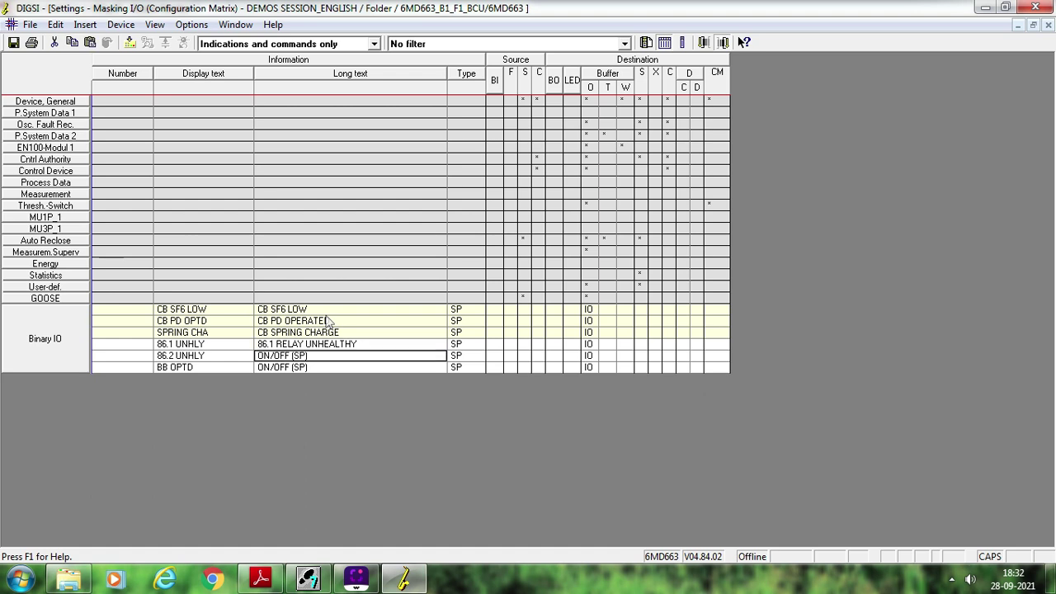
{"action": "type", "text": "86.1 RELAY UNHEALTHY"}
{"action": "key", "text": "Left"}
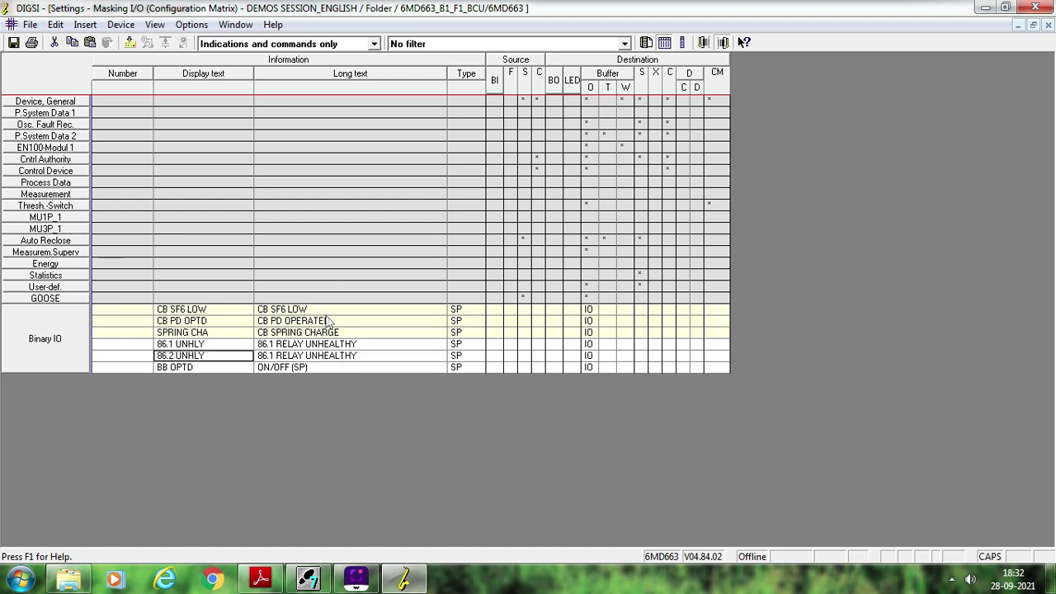
{"action": "left_click", "coordinate": [274, 358]}
{"action": "key", "text": "BackSpace"}
{"action": "type", "text": "2"}
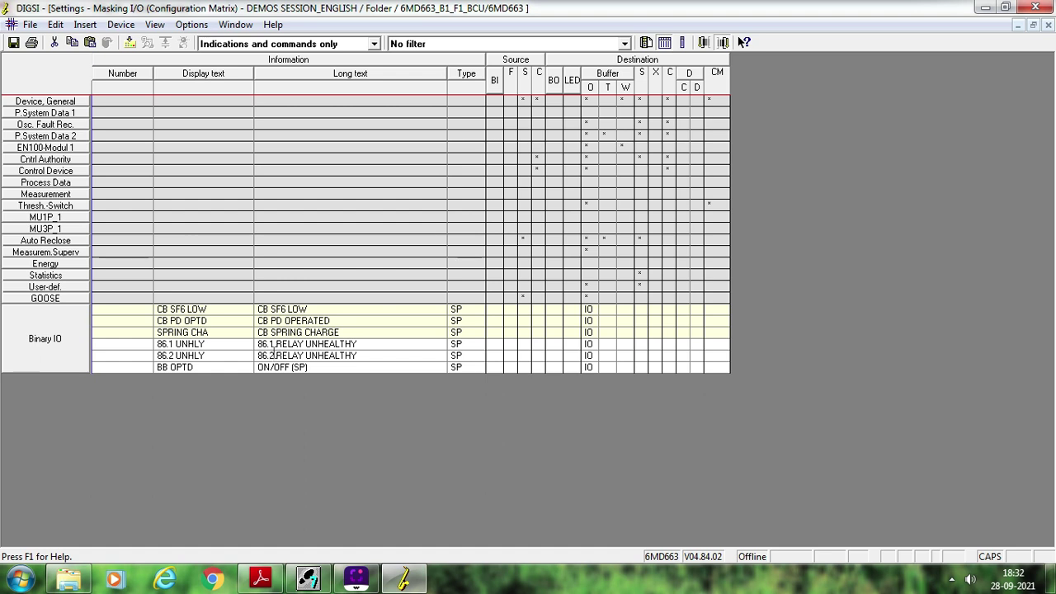
{"action": "key", "text": "Return"}
{"action": "type", "text": "BB OPERATED"}
{"action": "left_click", "coordinate": [419, 310]}
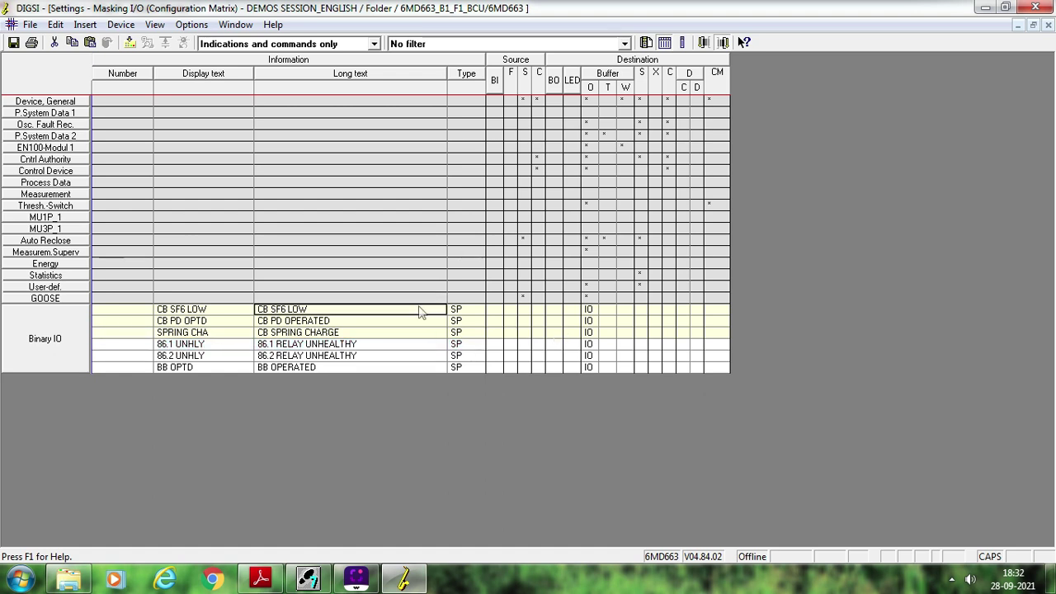
Expand the BI source columns, check the SF6 input in the PDF drawing, and assign CB SF6 LOW to BI 26 as H (active with voltage).
{"action": "left_click", "coordinate": [505, 89]}
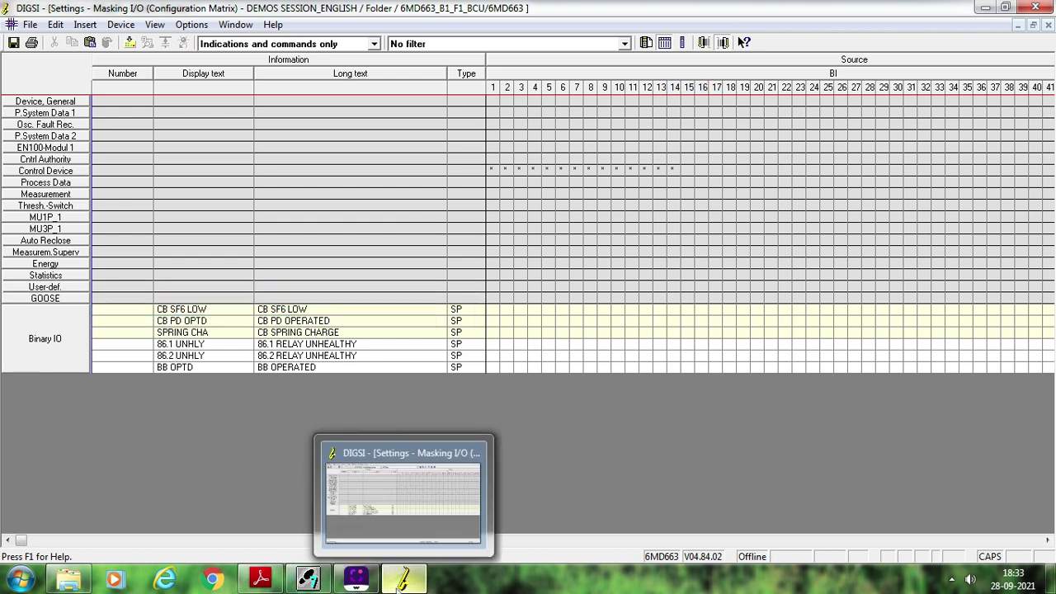
{"action": "left_click", "coordinate": [347, 446]}
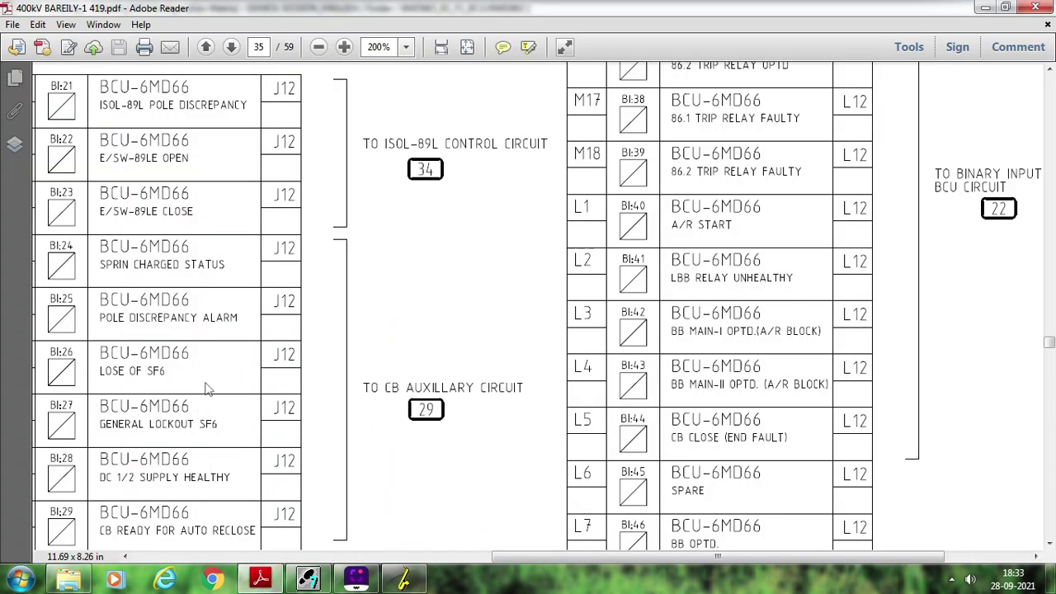
{"action": "left_click", "coordinate": [408, 580]}
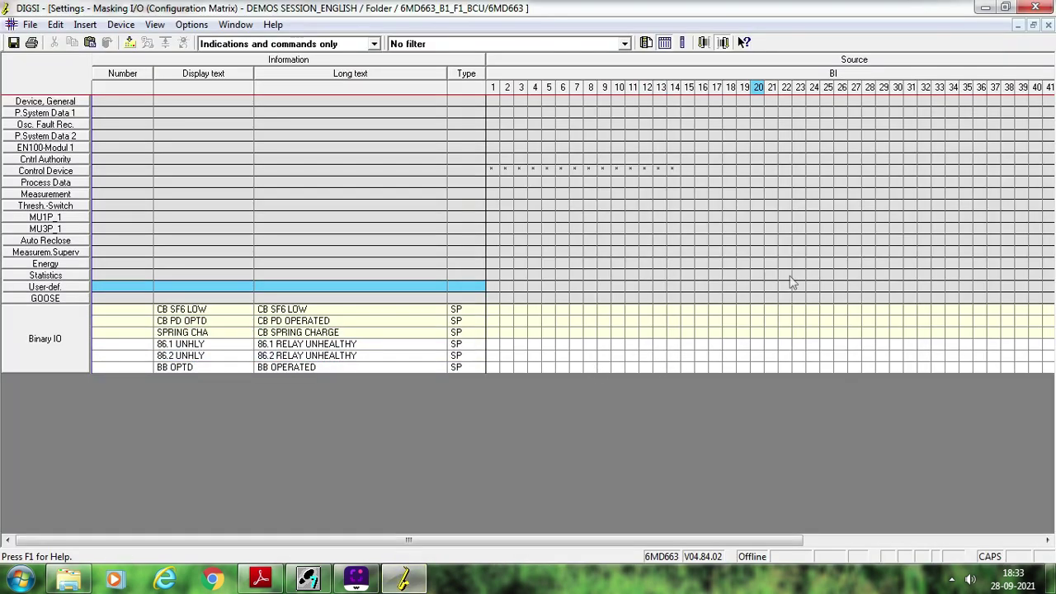
{"action": "right_click", "coordinate": [841, 311]}
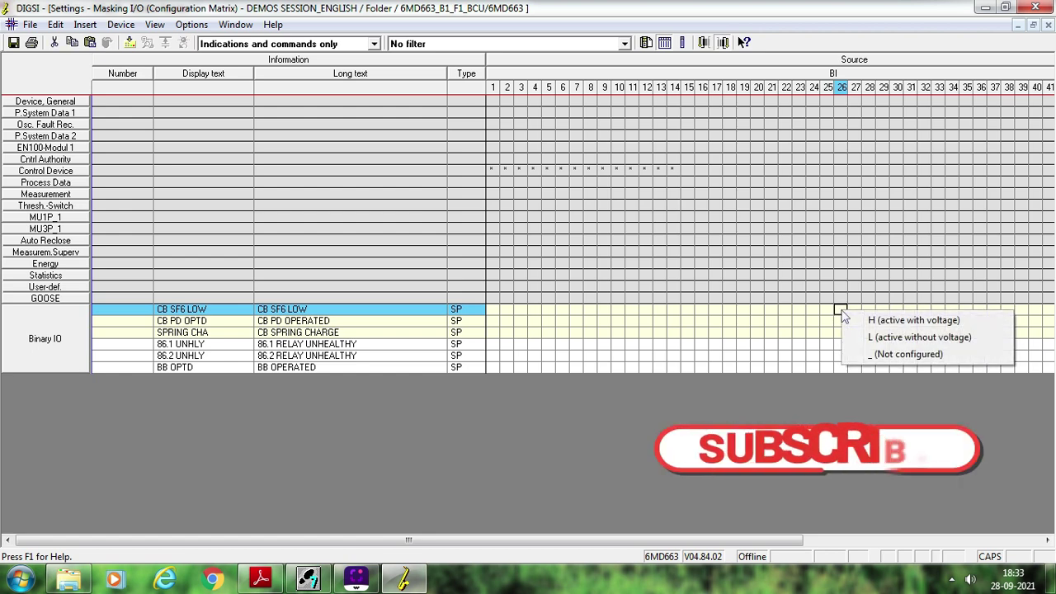
{"action": "left_click", "coordinate": [898, 325]}
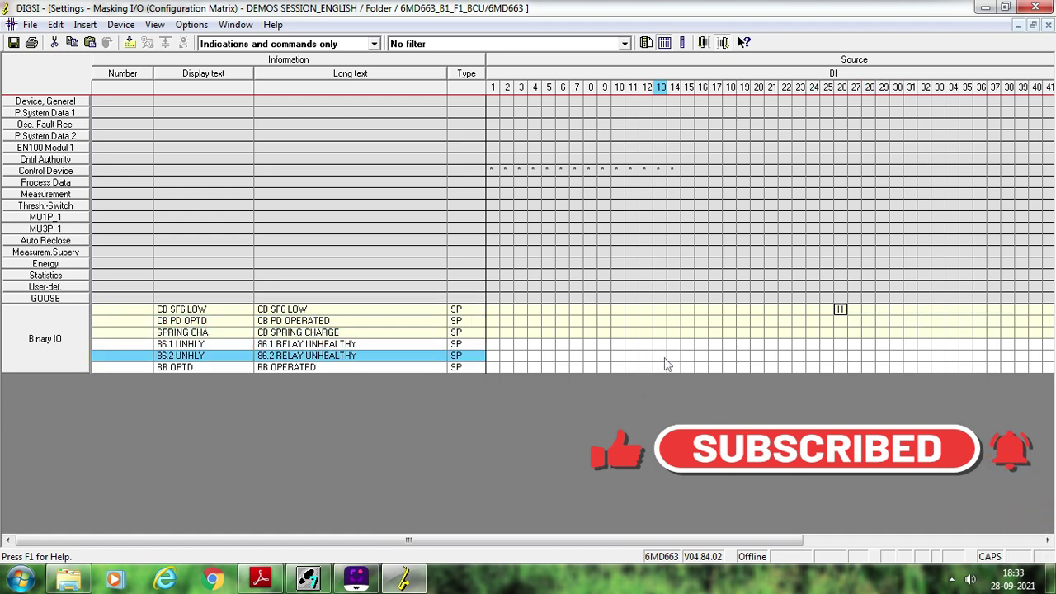
Check the pole discrepancy input in the PDF drawing and assign CB PD OPTD to BI 25 as H (active with voltage) in DIGSI.
{"action": "left_click", "coordinate": [655, 377]}
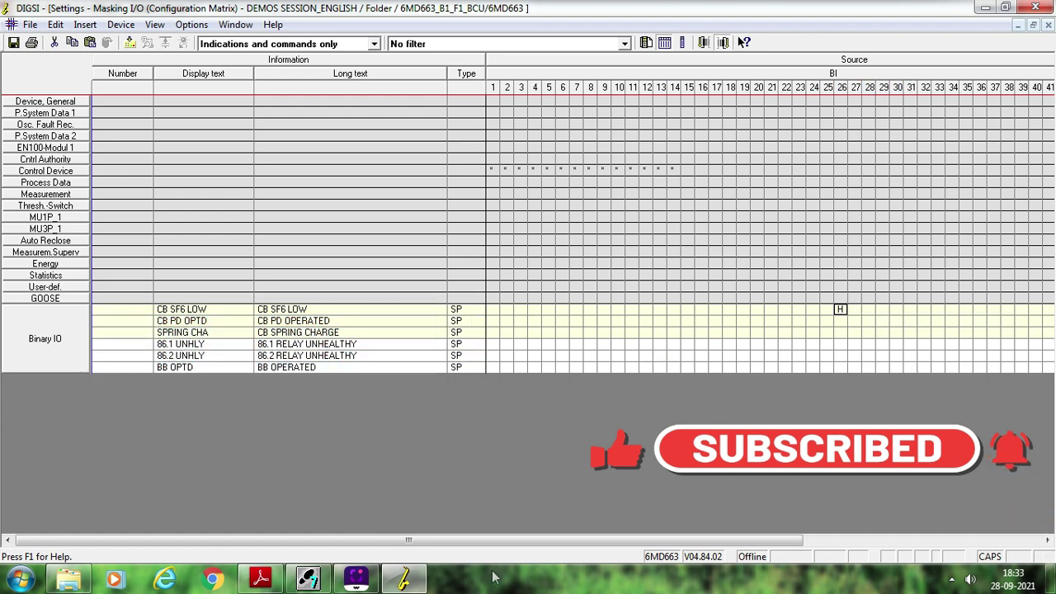
{"action": "left_click", "coordinate": [260, 580]}
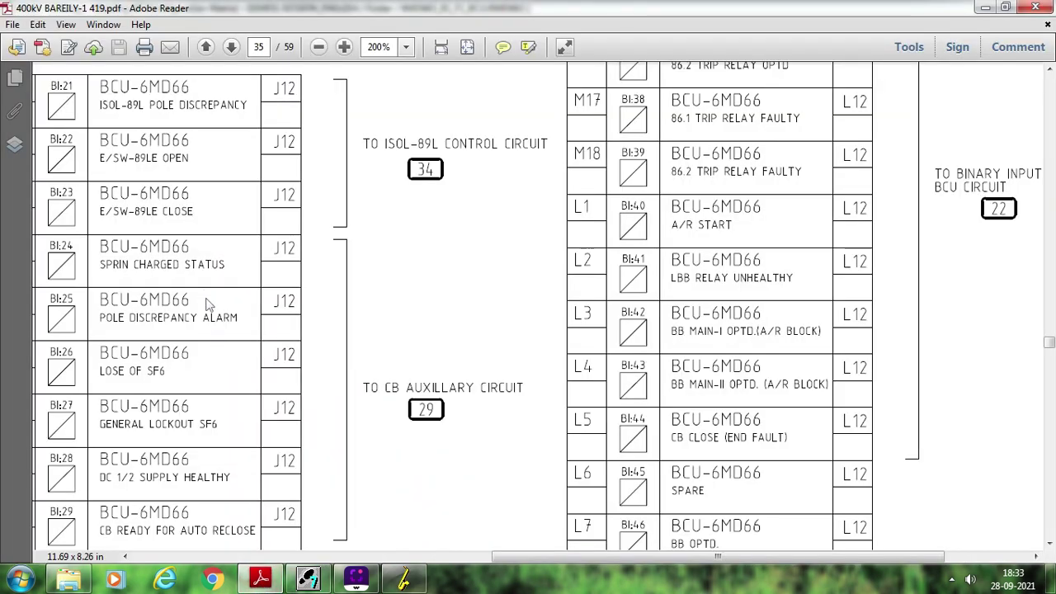
{"action": "left_click", "coordinate": [415, 583]}
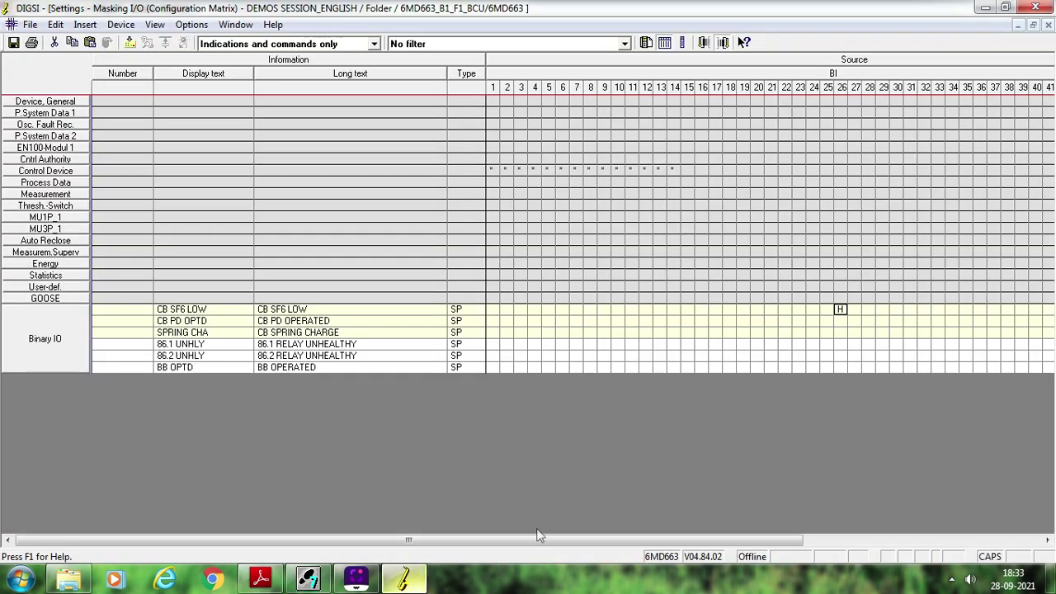
{"action": "right_click", "coordinate": [829, 320]}
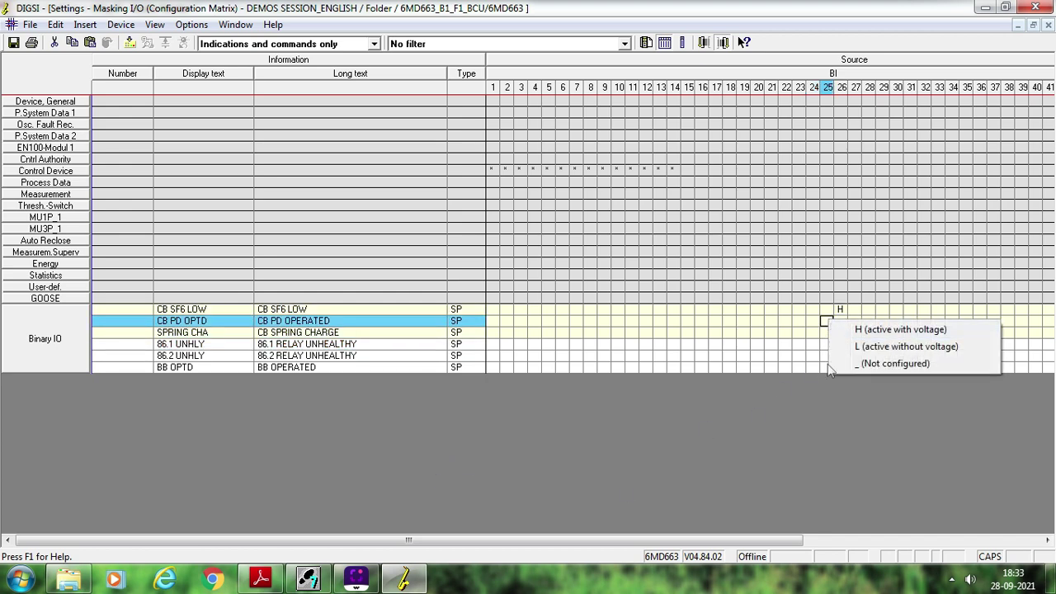
{"action": "left_click", "coordinate": [900, 329]}
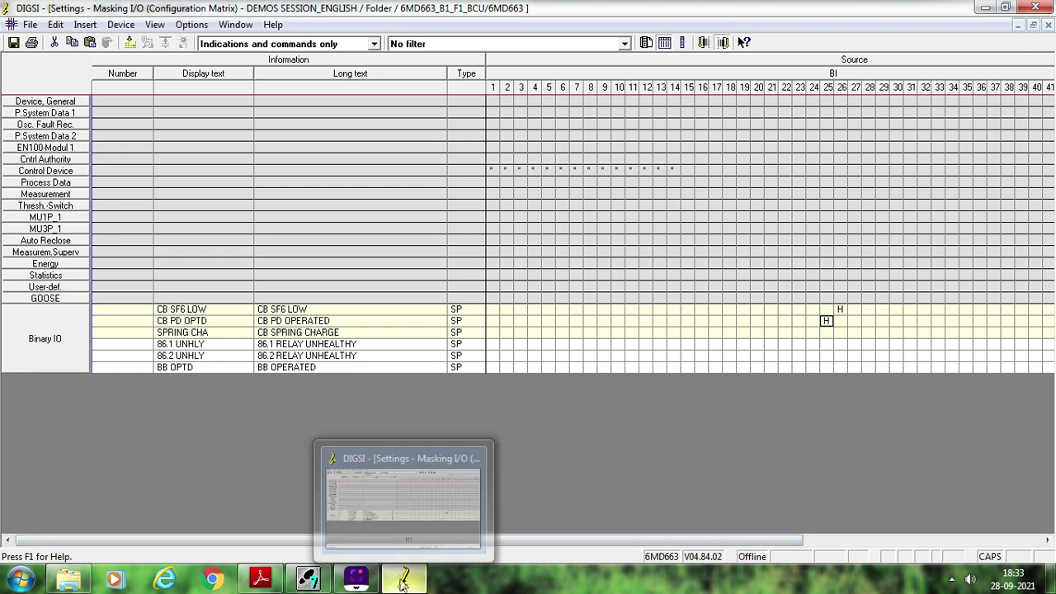
Check the spring charged input in the PDF drawing and assign SPRING CHA to BI 24 as H (active with voltage) in DIGSI.
{"action": "left_click", "coordinate": [278, 582]}
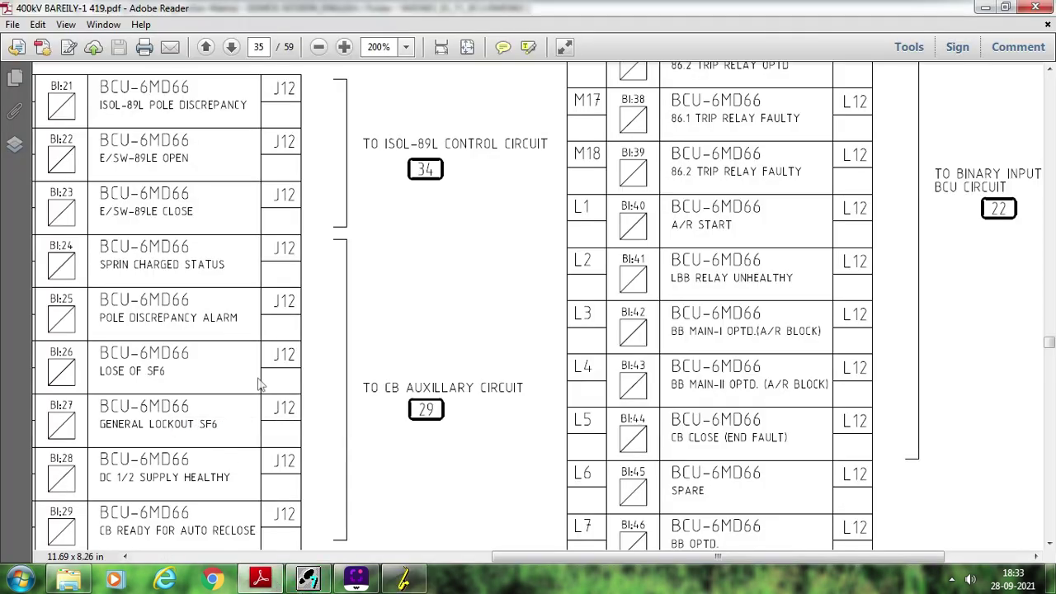
{"action": "left_click", "coordinate": [403, 580]}
{"action": "left_click", "coordinate": [823, 344]}
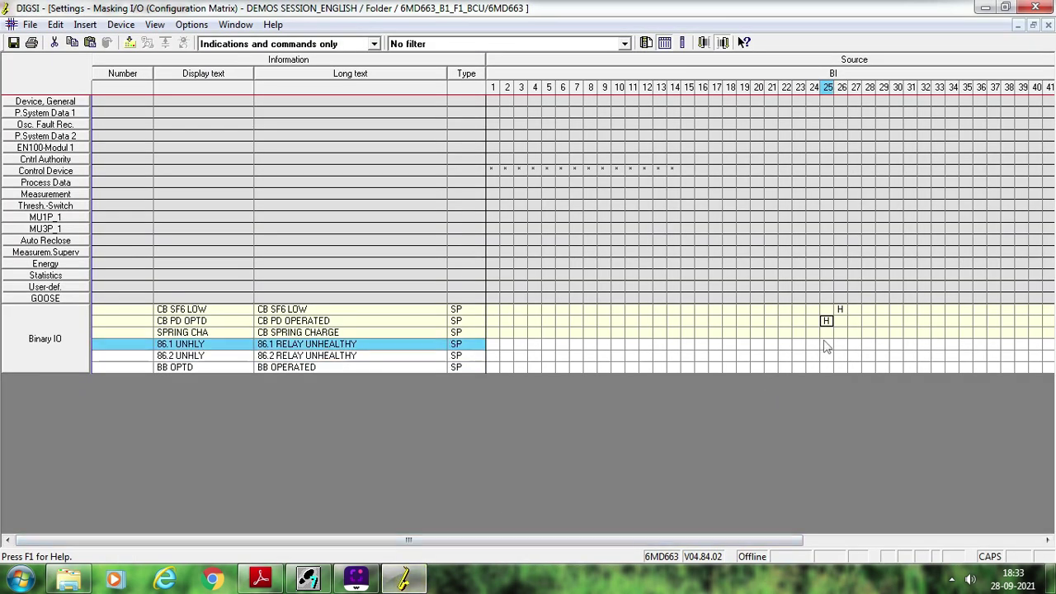
{"action": "left_click", "coordinate": [814, 333]}
{"action": "right_click", "coordinate": [811, 332]}
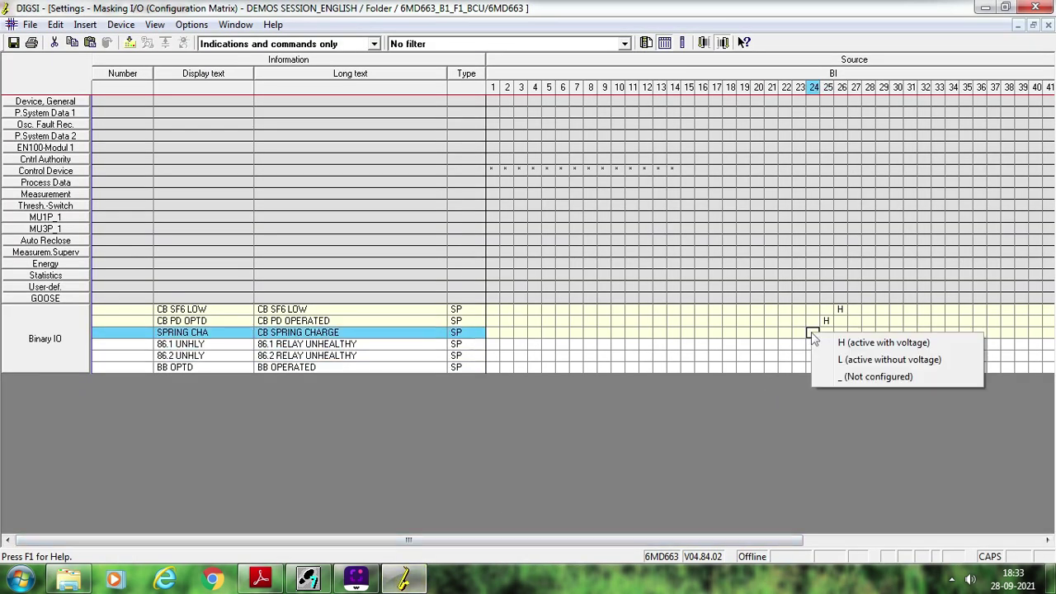
{"action": "left_click", "coordinate": [840, 345]}
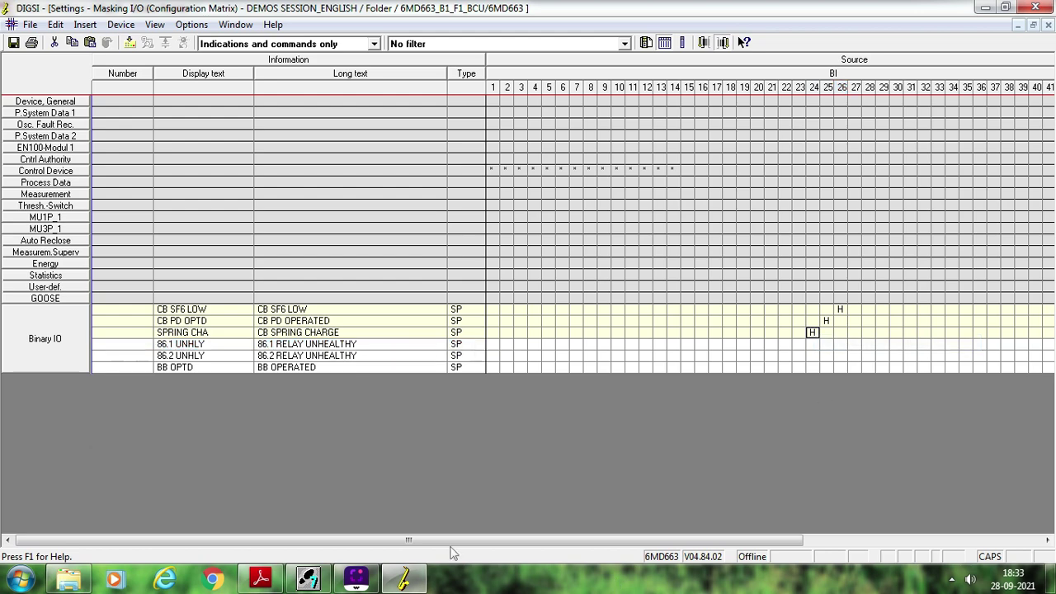
Check the trip relay faulty inputs in the PDF drawing and assign 86.1 UNHLY to BI 38 and 86.2 UNHLY to BI 39 as H in DIGSI.
{"action": "left_click", "coordinate": [402, 578]}
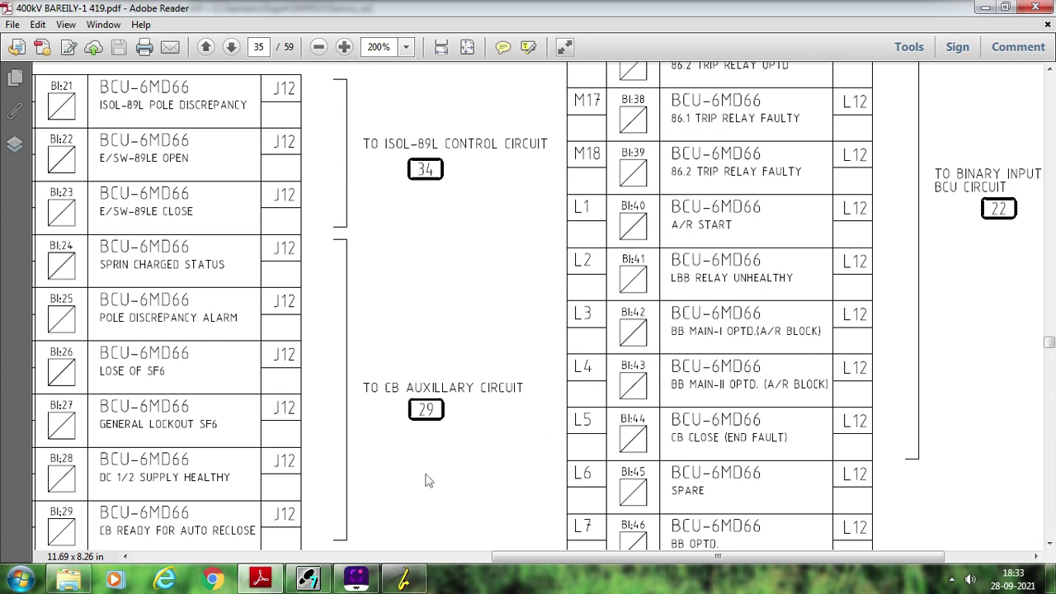
{"action": "left_click", "coordinate": [402, 582]}
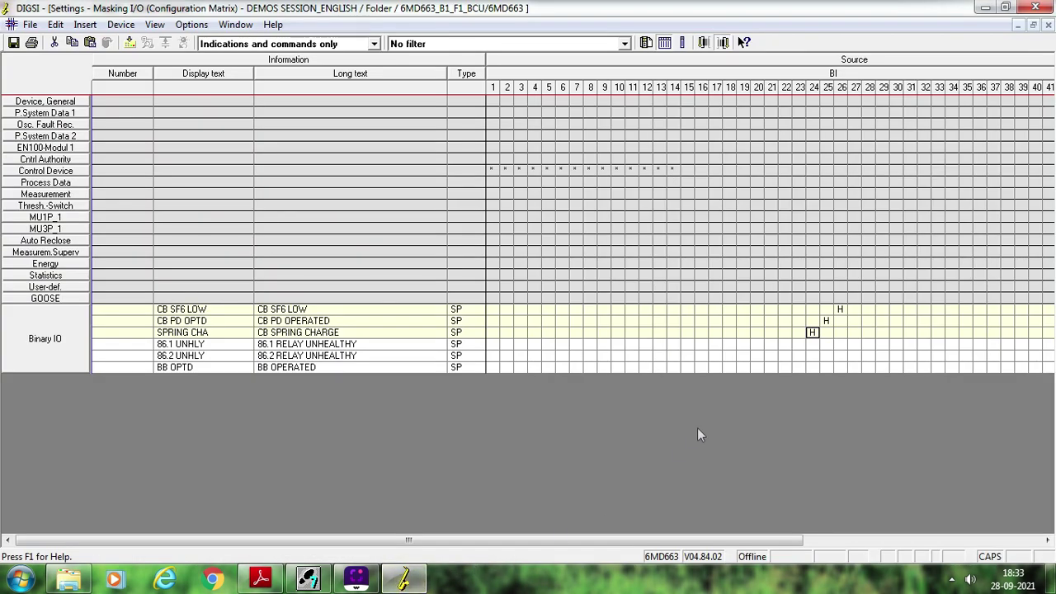
{"action": "left_click", "coordinate": [1007, 344]}
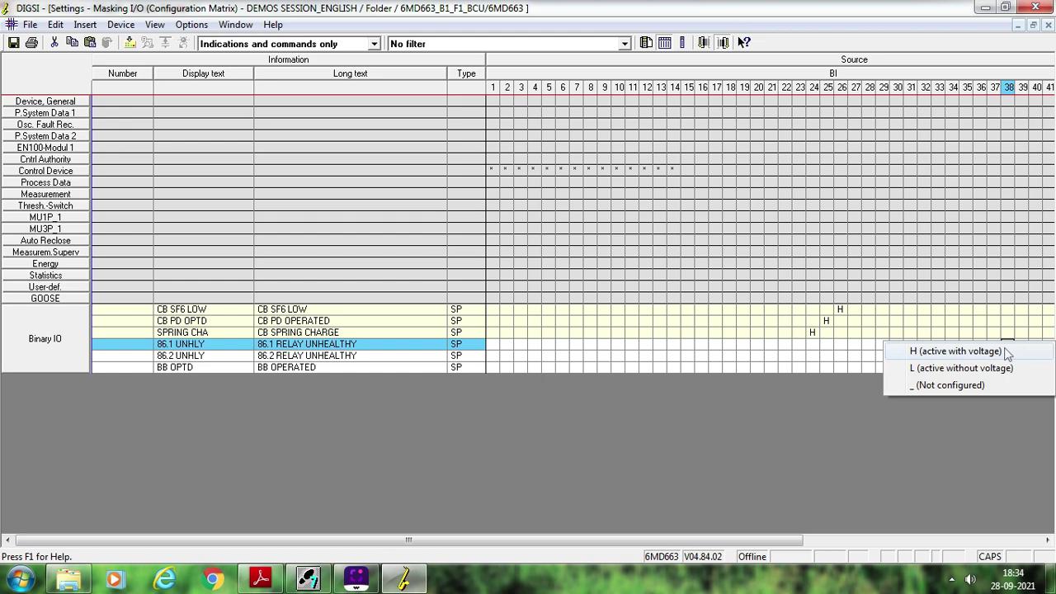
{"action": "left_click", "coordinate": [955, 351]}
{"action": "right_click", "coordinate": [1021, 355]}
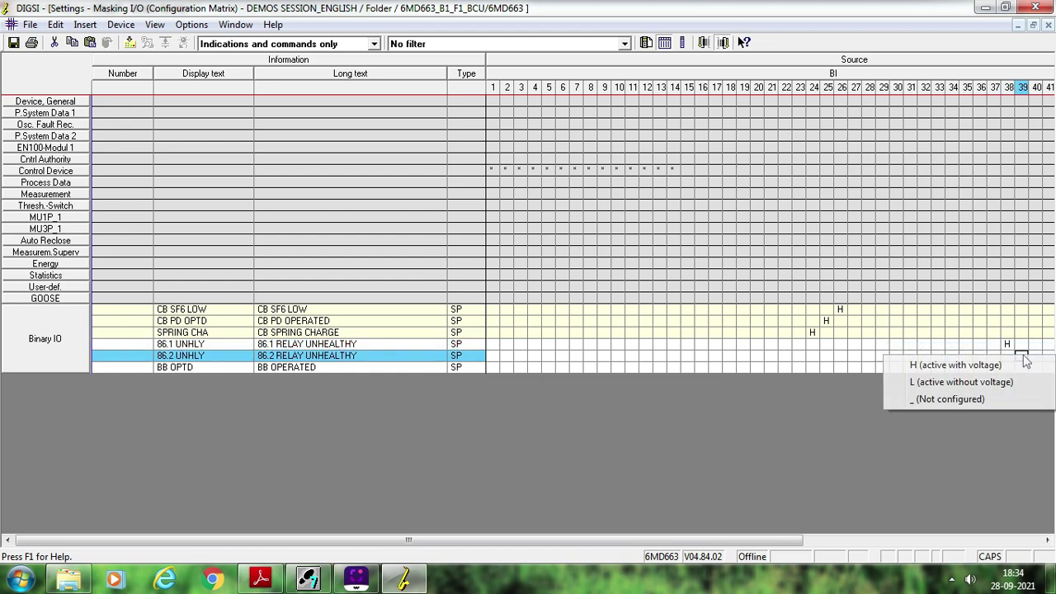
{"action": "left_click", "coordinate": [955, 365]}
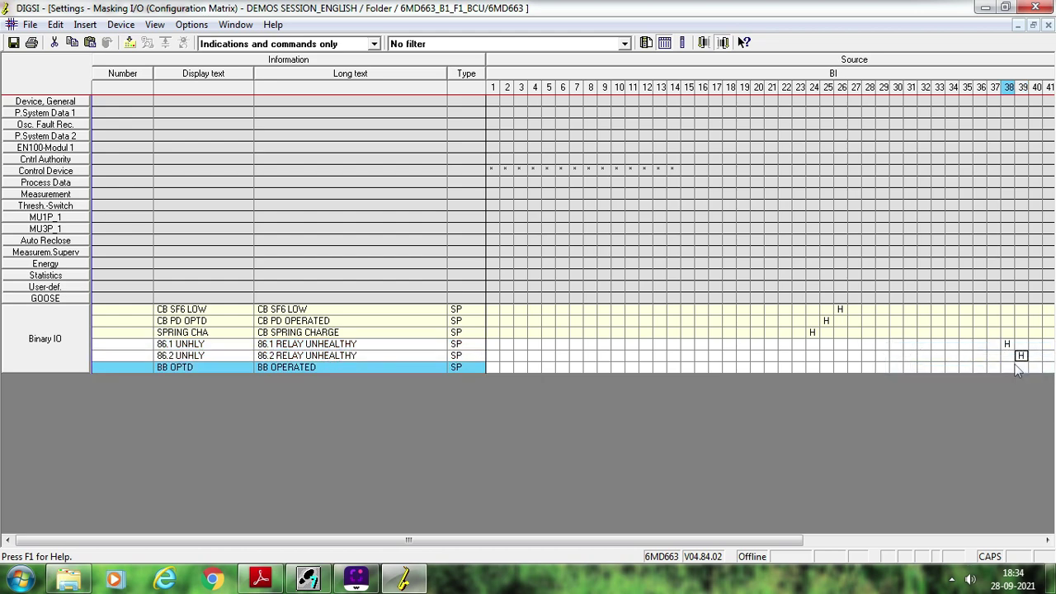
Check the BB OPTD. input in the PDF drawing, close the Online Help window and return to the DIGSI matrix.
{"action": "key", "text": "F1"}
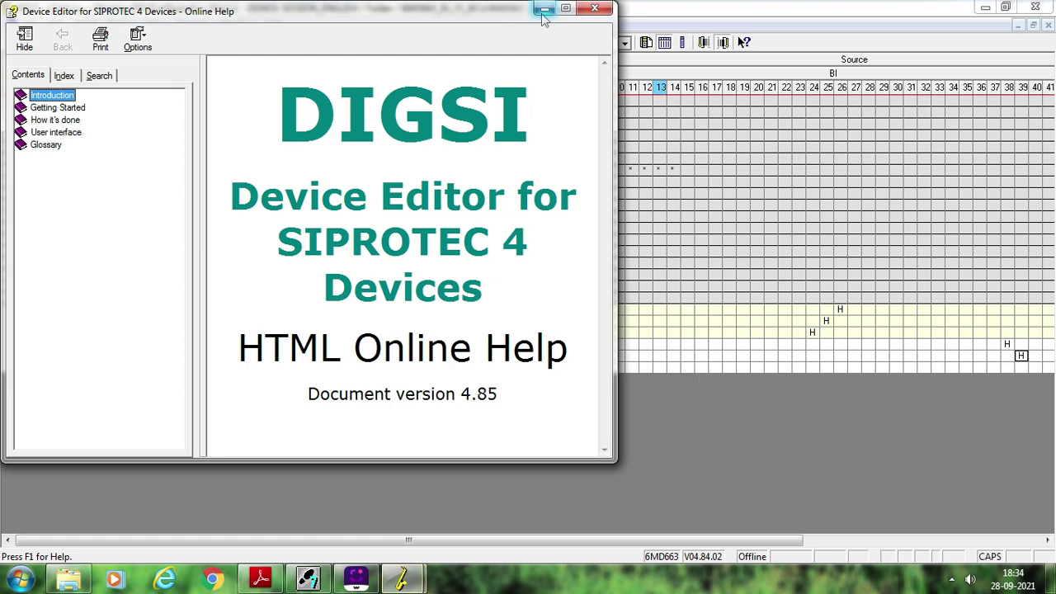
{"action": "left_click", "coordinate": [545, 9]}
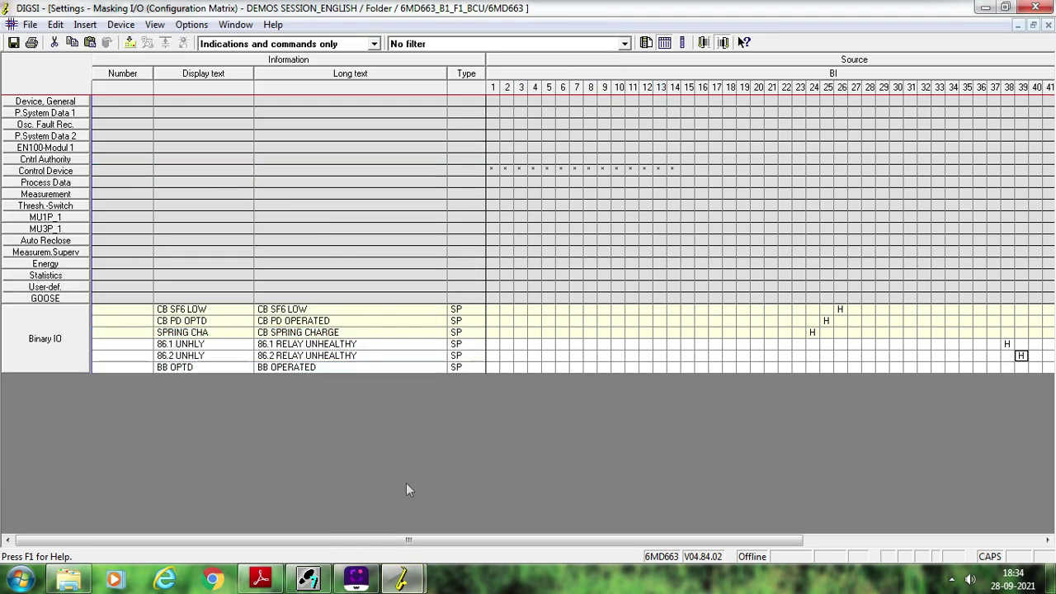
{"action": "left_click", "coordinate": [262, 577]}
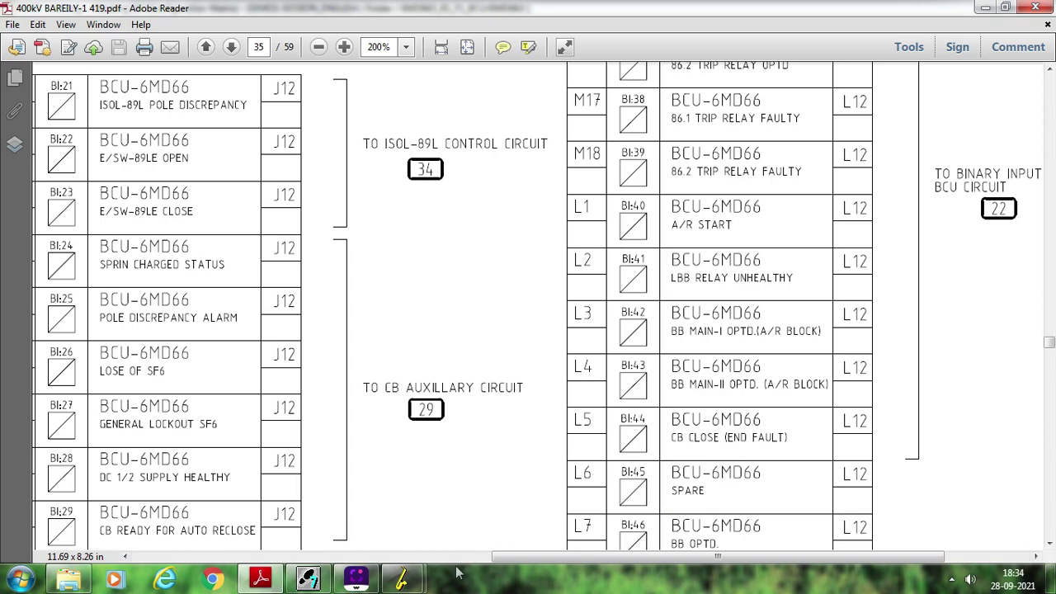
{"action": "mouse_move", "coordinate": [402, 577]}
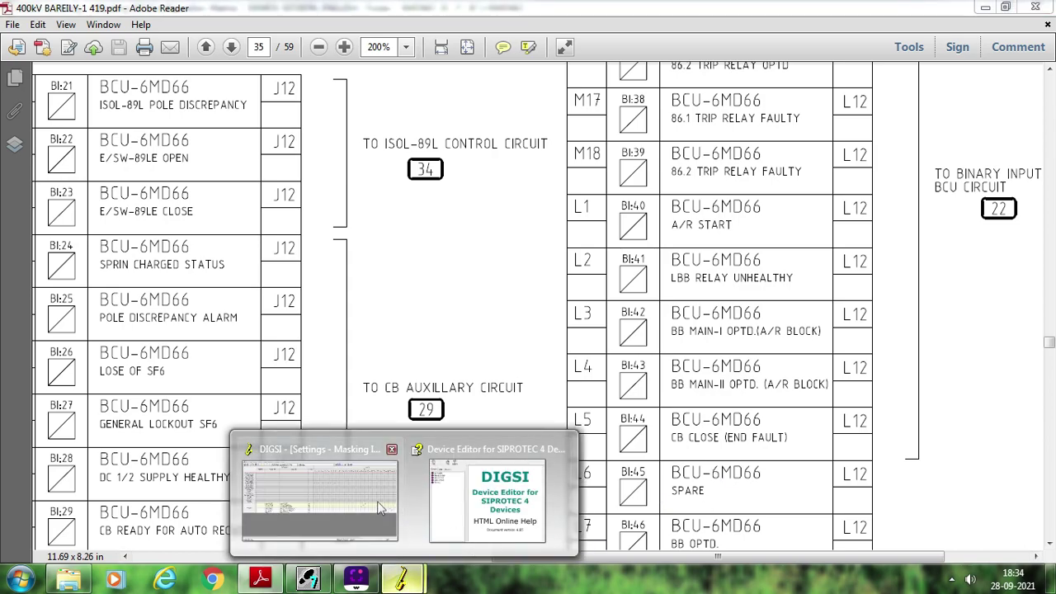
{"action": "mouse_move", "coordinate": [457, 532]}
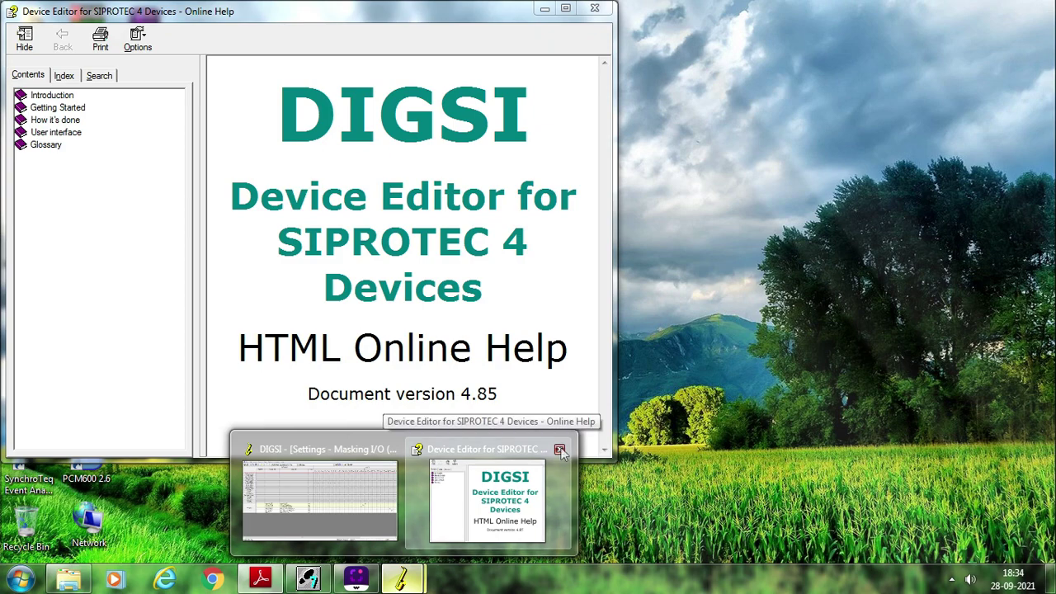
{"action": "left_click", "coordinate": [561, 450]}
{"action": "key", "text": "alt+Tab"}
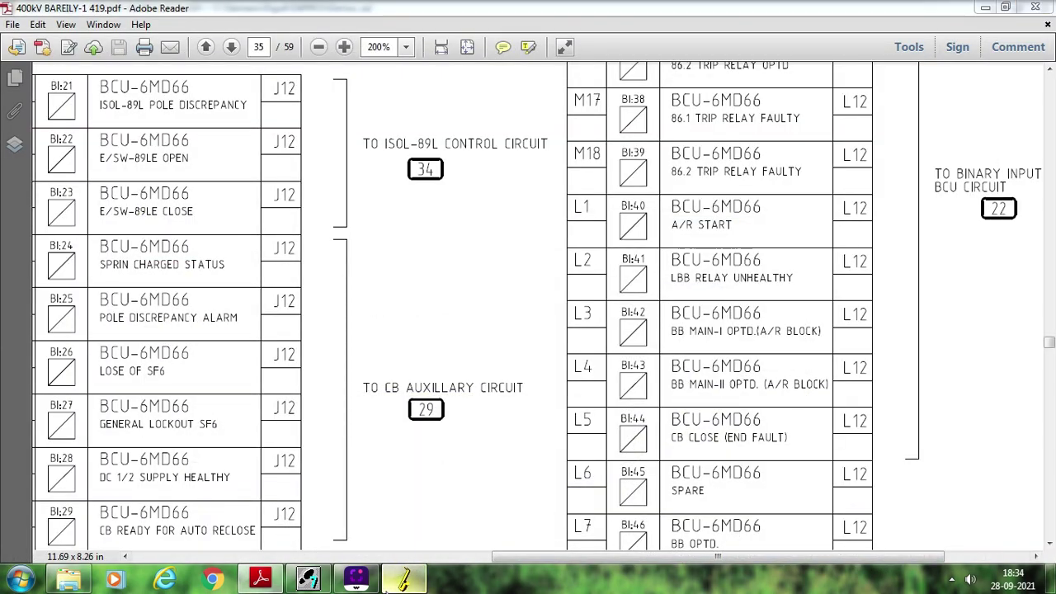
{"action": "left_click", "coordinate": [402, 580]}
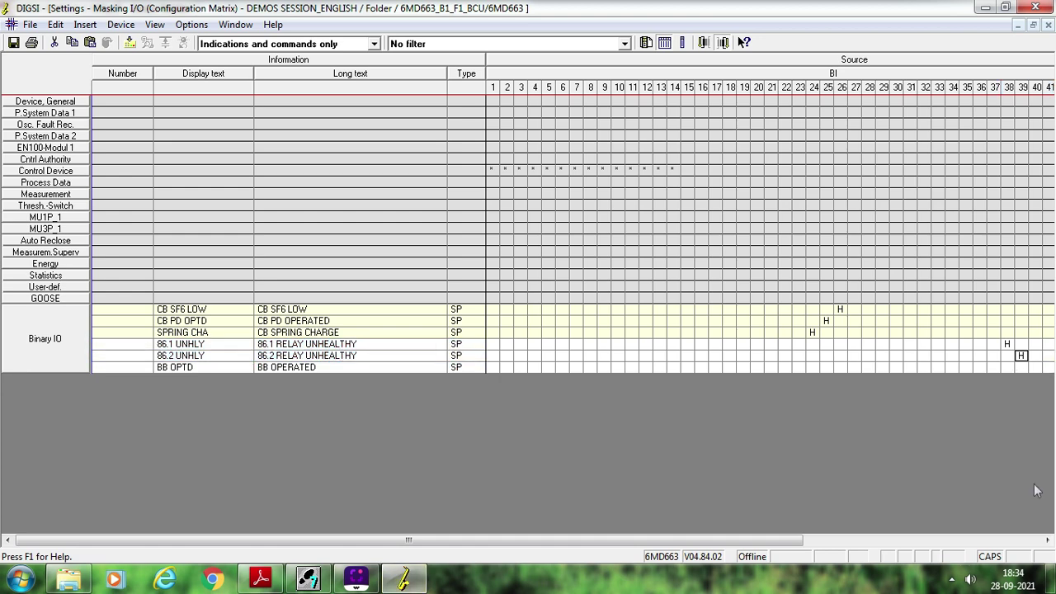
Assign BB OPTD to BI 46 as H (active with voltage) and save the masking settings.
{"action": "left_click", "coordinate": [1047, 541]}
{"action": "left_click", "coordinate": [1047, 540]}
{"action": "left_click", "coordinate": [1047, 541]}
{"action": "left_click", "coordinate": [1047, 540]}
{"action": "left_click", "coordinate": [1047, 540]}
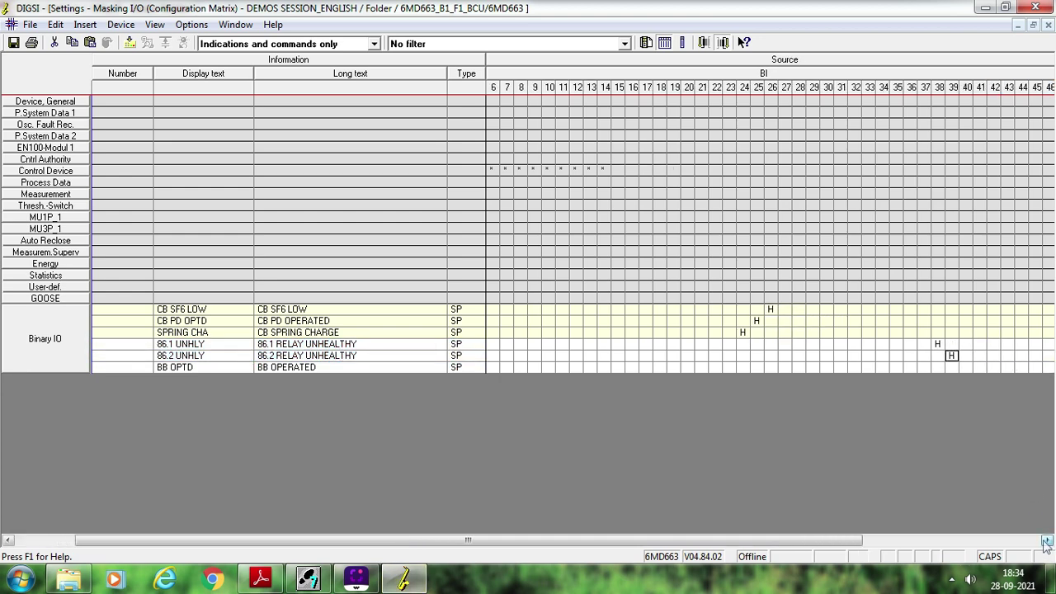
{"action": "left_click", "coordinate": [1047, 540]}
{"action": "left_click", "coordinate": [1047, 541]}
{"action": "left_click", "coordinate": [1010, 368]}
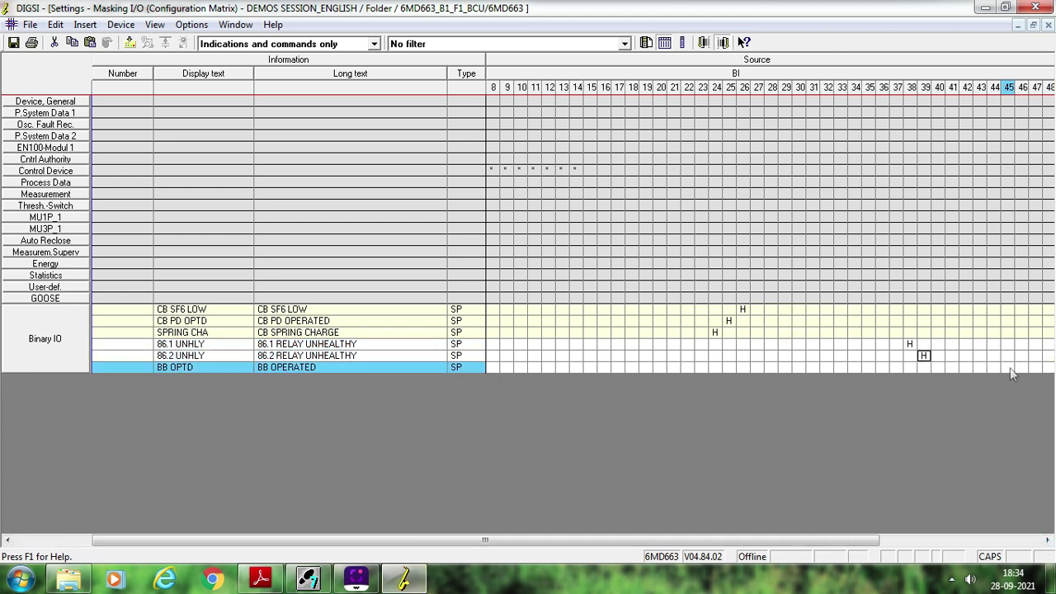
{"action": "left_click", "coordinate": [1018, 369]}
{"action": "right_click", "coordinate": [1017, 369]}
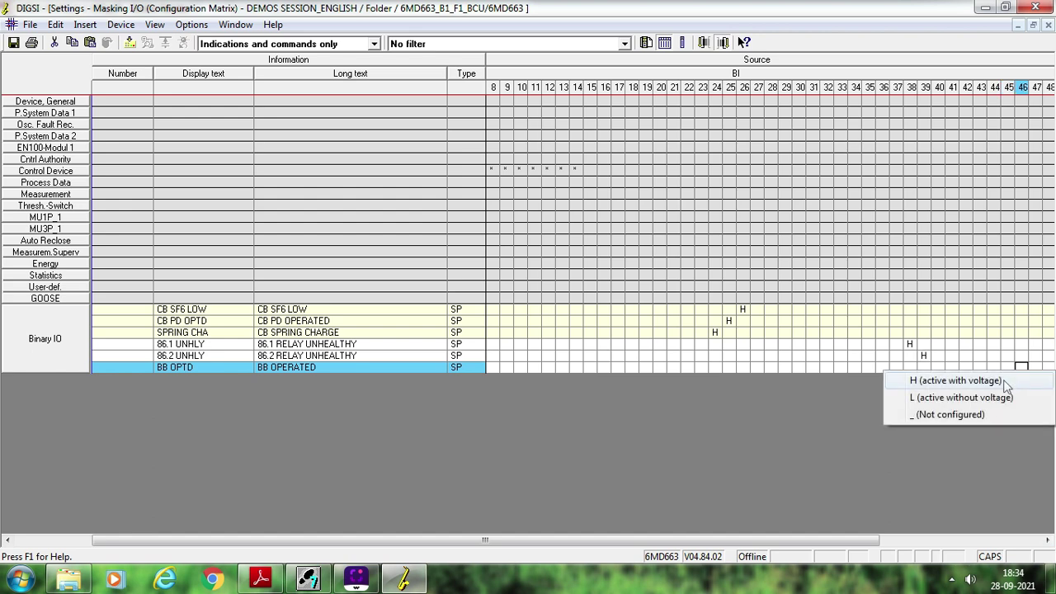
{"action": "left_click", "coordinate": [955, 380]}
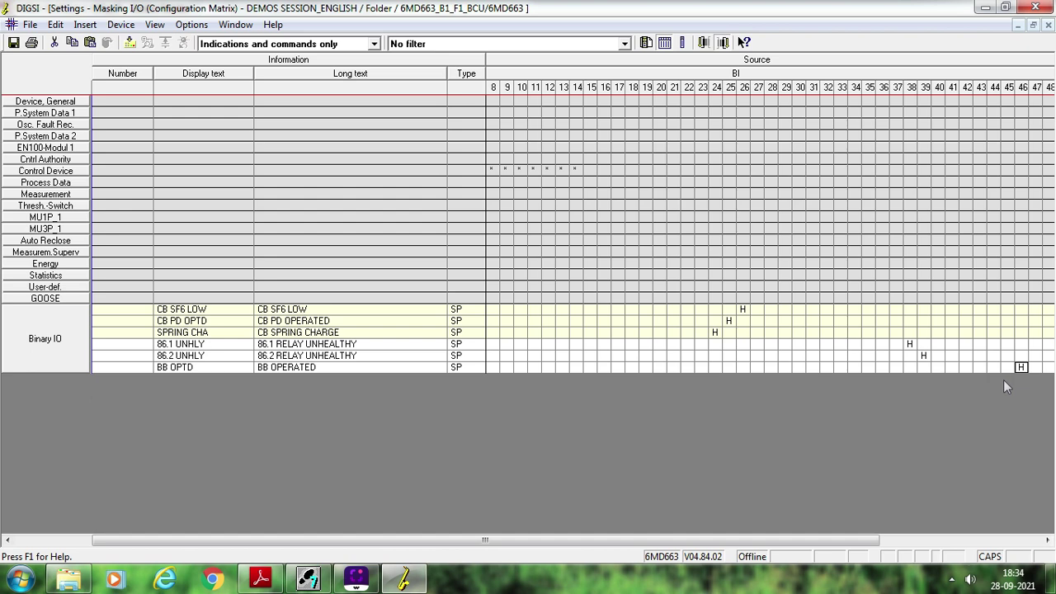
{"action": "left_click", "coordinate": [13, 43]}
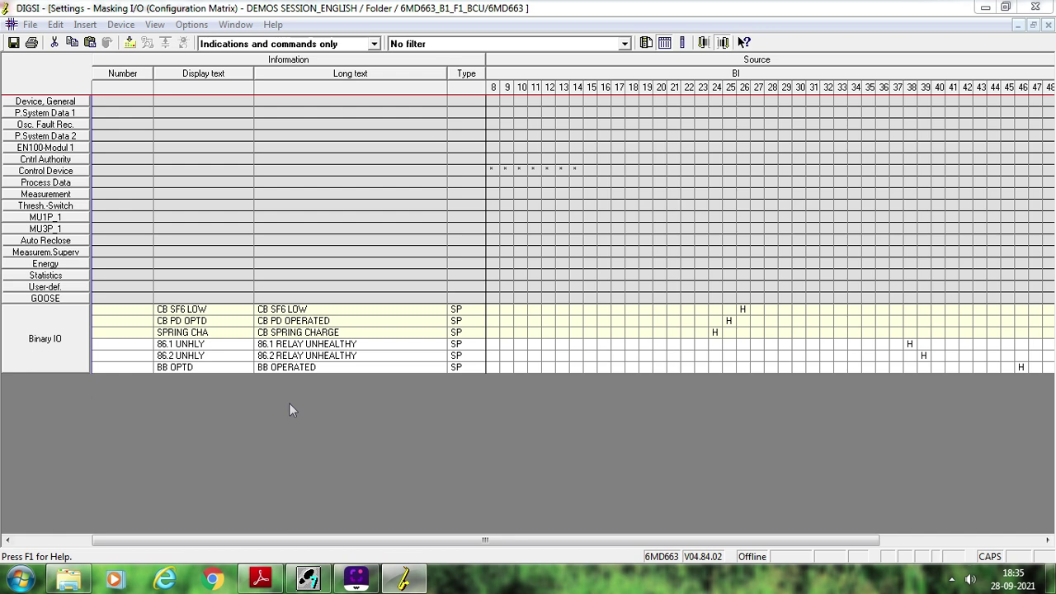
Check the A/R START input in the PDF drawing and insert an ON/OFF (SP) annunciation below BB OPTD from the DIGSI Information catalog.
{"action": "left_click", "coordinate": [266, 580]}
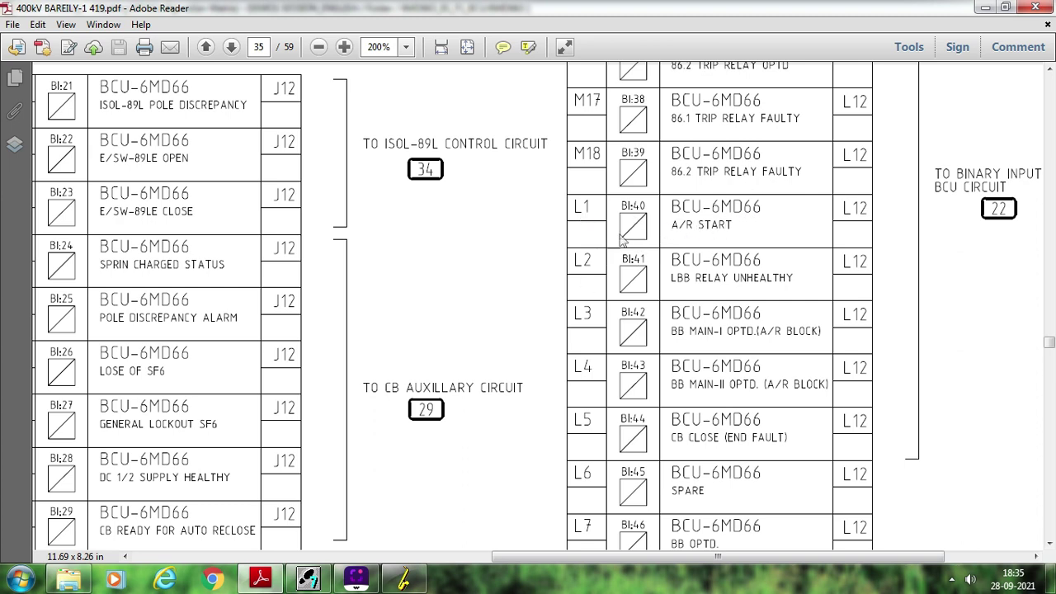
{"action": "left_click", "coordinate": [402, 579]}
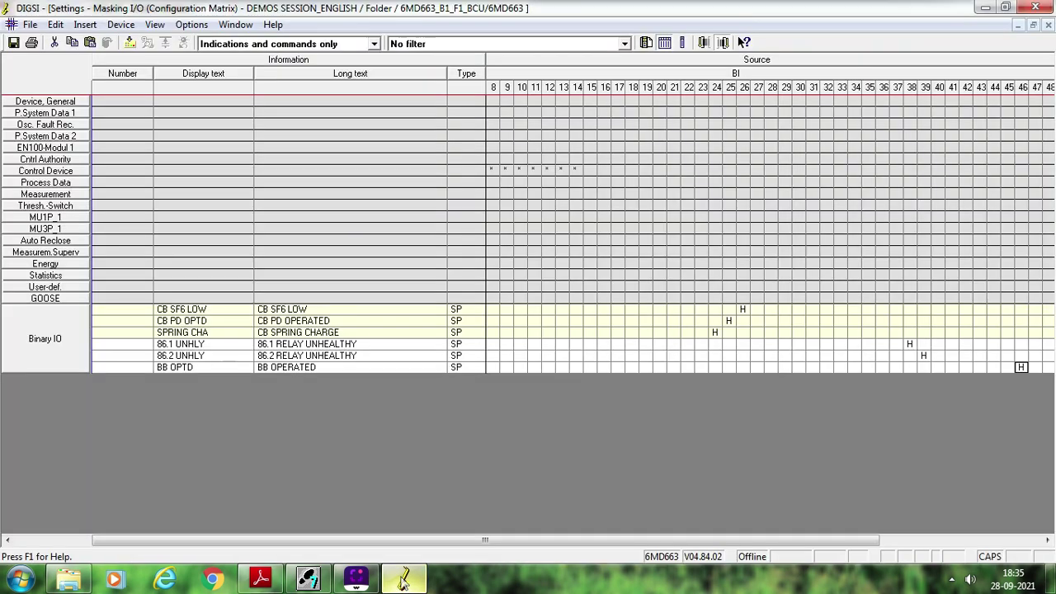
{"action": "right_click", "coordinate": [208, 371]}
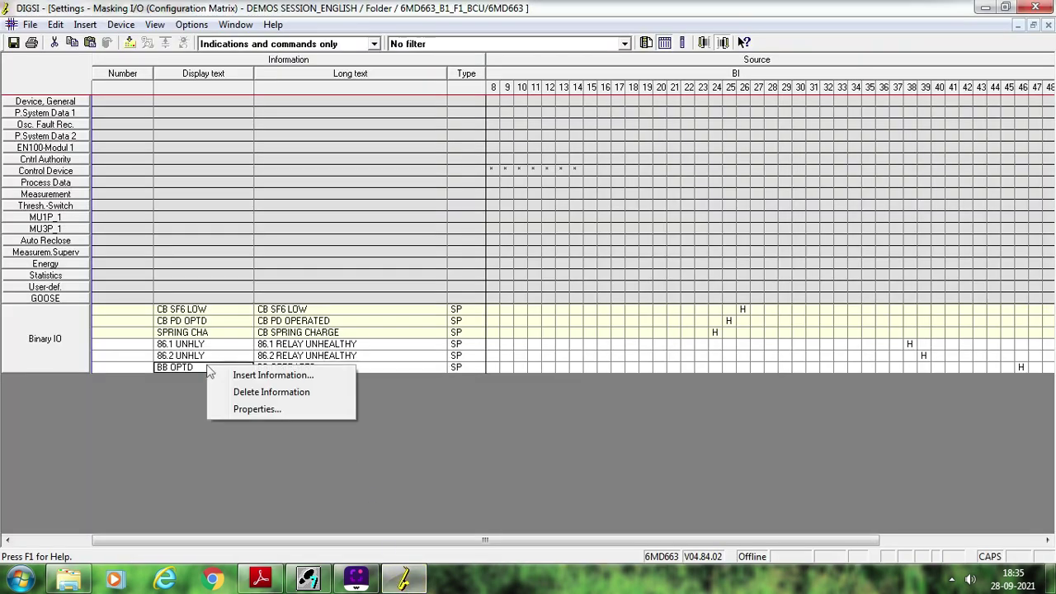
{"action": "left_click", "coordinate": [231, 373]}
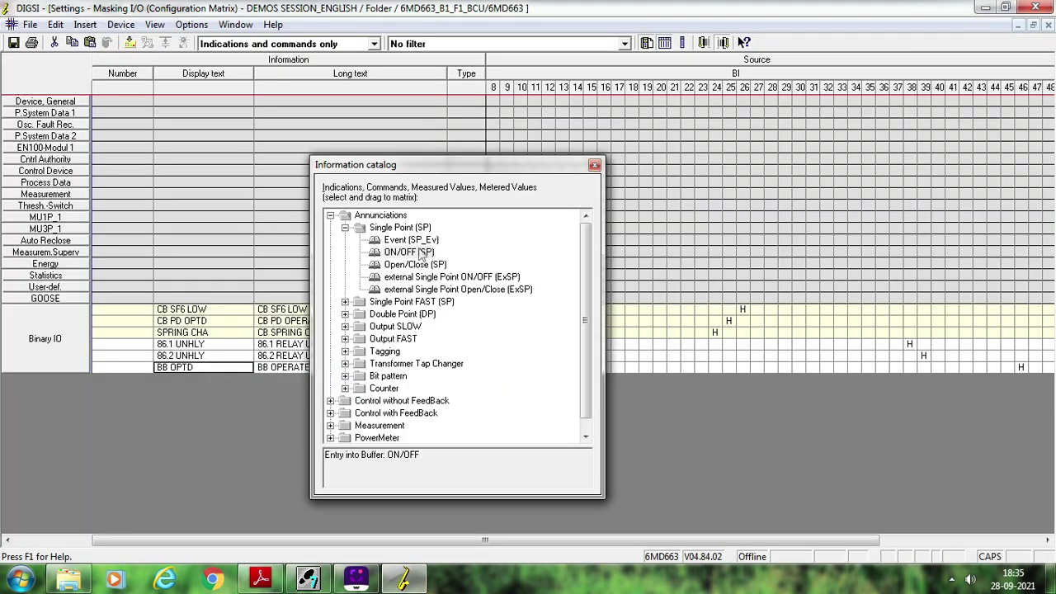
{"action": "left_click_drag", "start_coordinate": [421, 256], "coordinate": [198, 373]}
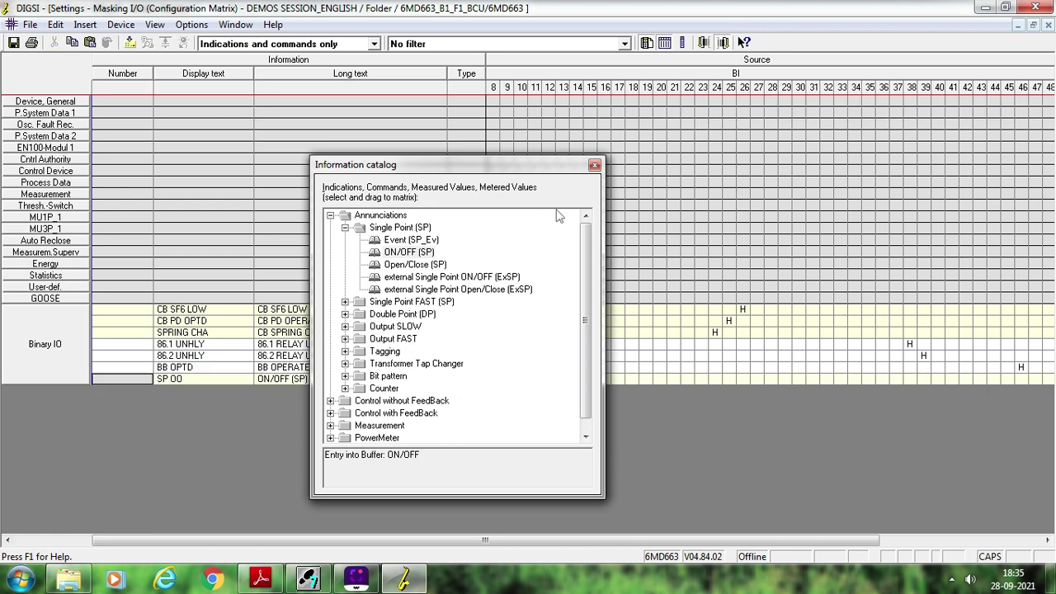
{"action": "left_click", "coordinate": [594, 164]}
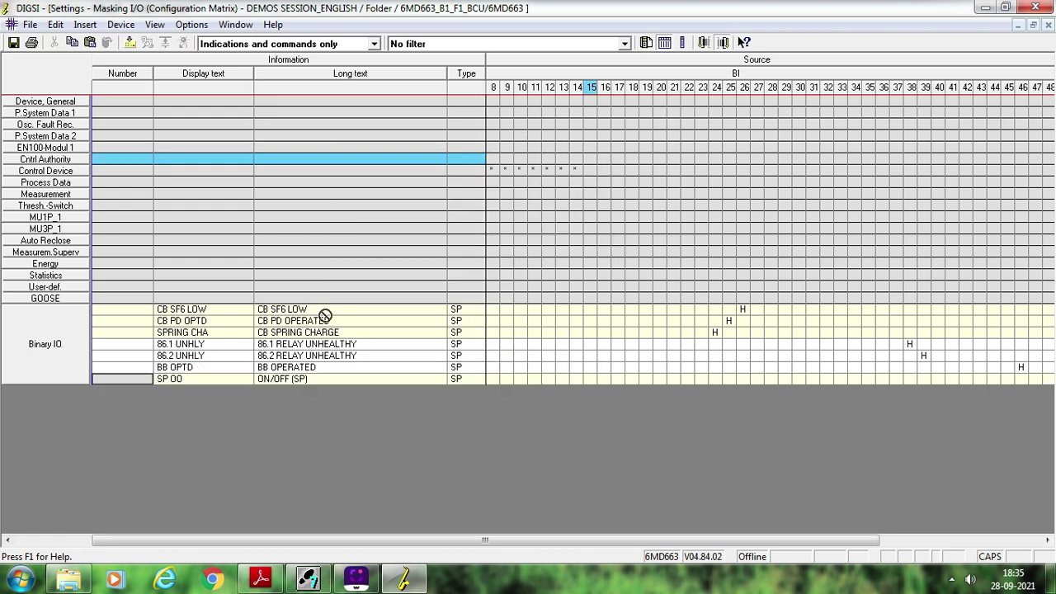
Set the new annunciation's display and long texts to AR START and assign it to BI 40 as H (active with voltage).
{"action": "double_click", "coordinate": [184, 380]}
{"action": "type", "text": "AR START"}
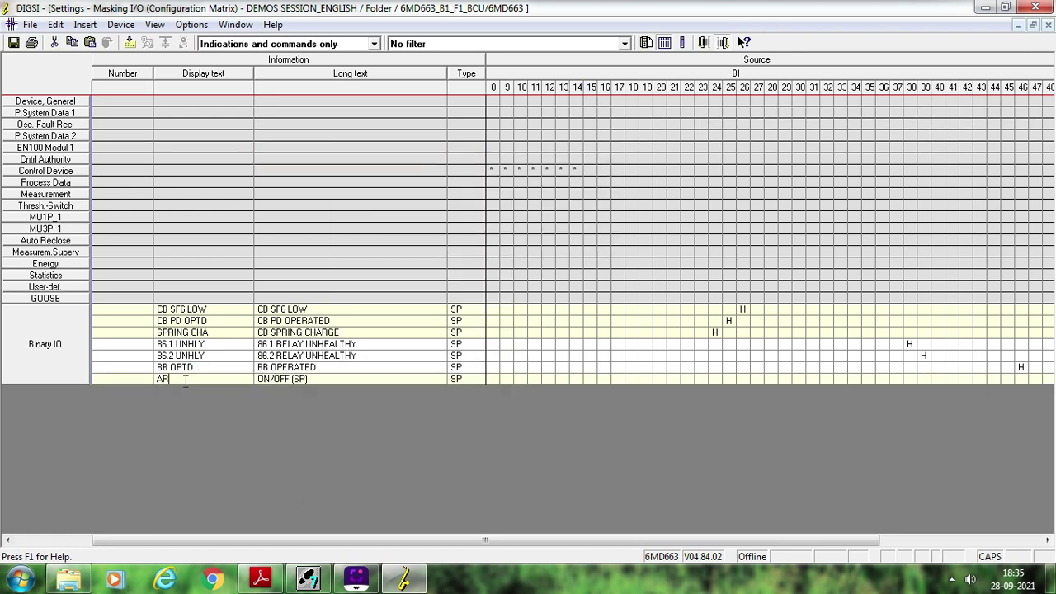
{"action": "double_click", "coordinate": [372, 383]}
{"action": "type", "text": "AR START"}
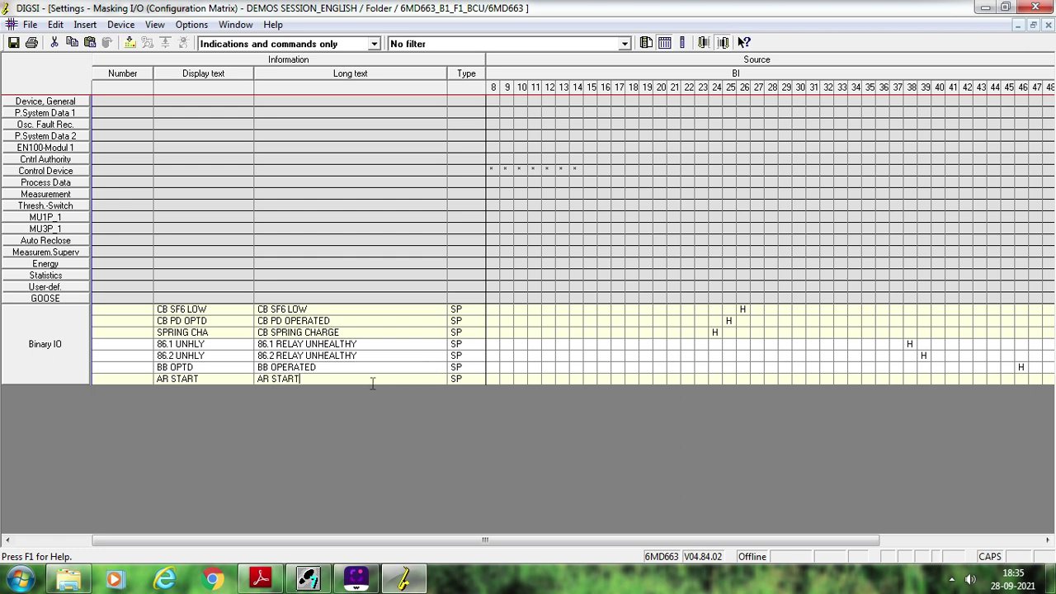
{"action": "left_click", "coordinate": [939, 380]}
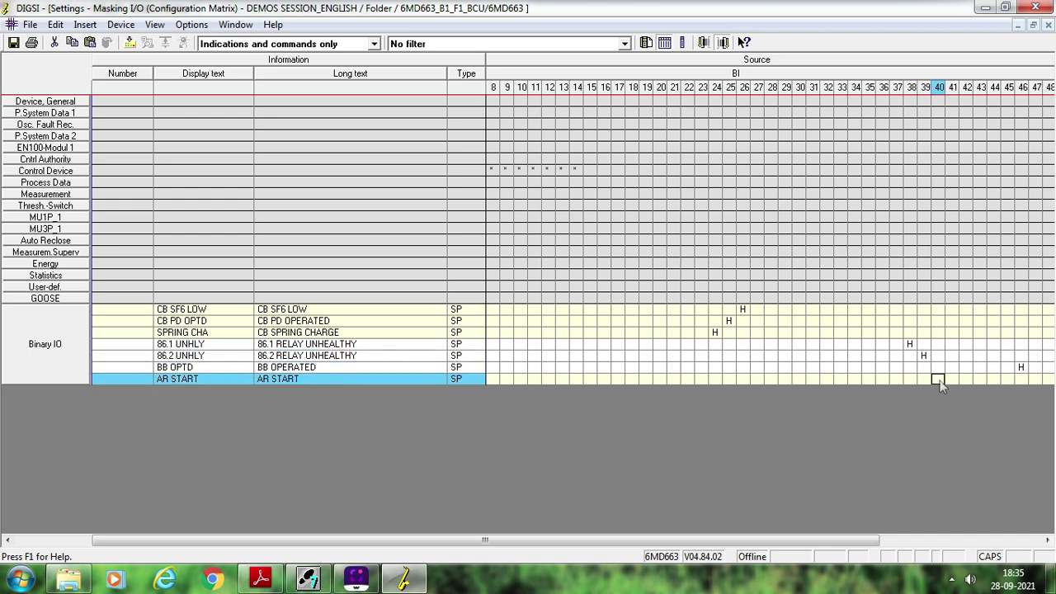
{"action": "right_click", "coordinate": [941, 384]}
{"action": "left_click", "coordinate": [934, 390]}
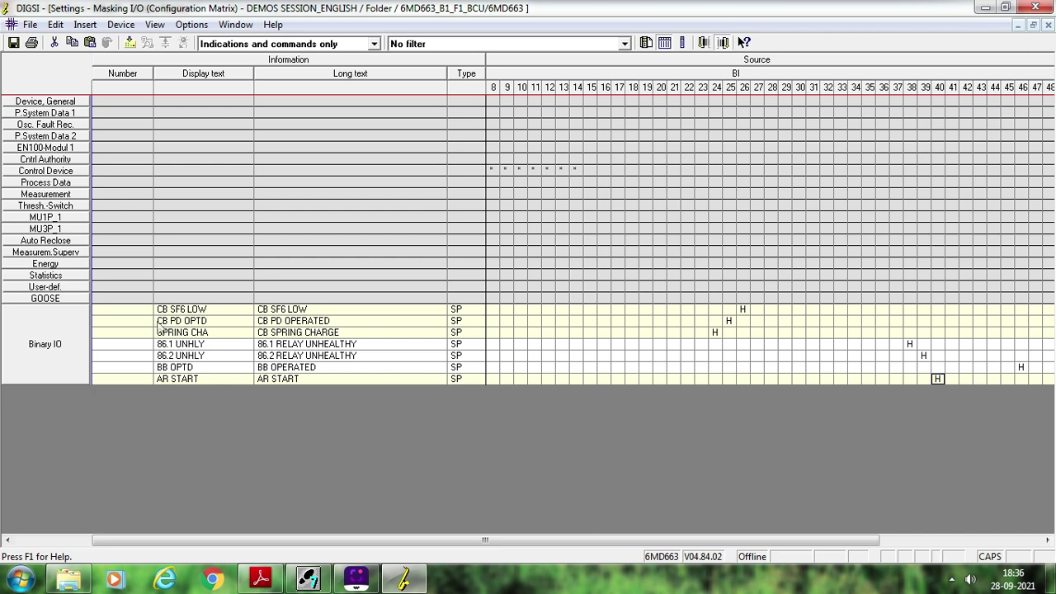
Expand the Auto Reclose group, assign 02711 >AR Start to BI 40 as H (active with voltage), and collapse the group.
{"action": "left_click", "coordinate": [71, 241]}
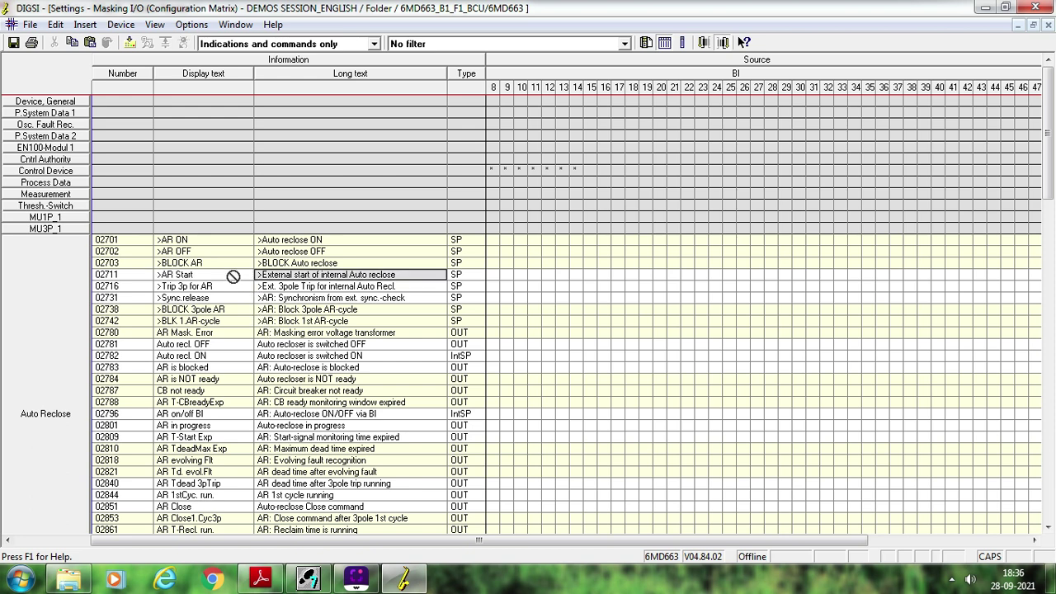
{"action": "key", "text": "Right"}
{"action": "key", "text": "Right"}
{"action": "key", "text": "Right"}
{"action": "key", "text": "Right"}
{"action": "key", "text": "Right"}
{"action": "key", "text": "Right"}
{"action": "key", "text": "Right"}
{"action": "key", "text": "Right"}
{"action": "key", "text": "Right"}
{"action": "key", "text": "Right"}
{"action": "key", "text": "Right"}
{"action": "key", "text": "Right"}
{"action": "key", "text": "Right"}
{"action": "key", "text": "Right"}
{"action": "key", "text": "Right"}
{"action": "key", "text": "Right"}
{"action": "key", "text": "Right"}
{"action": "key", "text": "Right"}
{"action": "key", "text": "Right"}
{"action": "key", "text": "Right"}
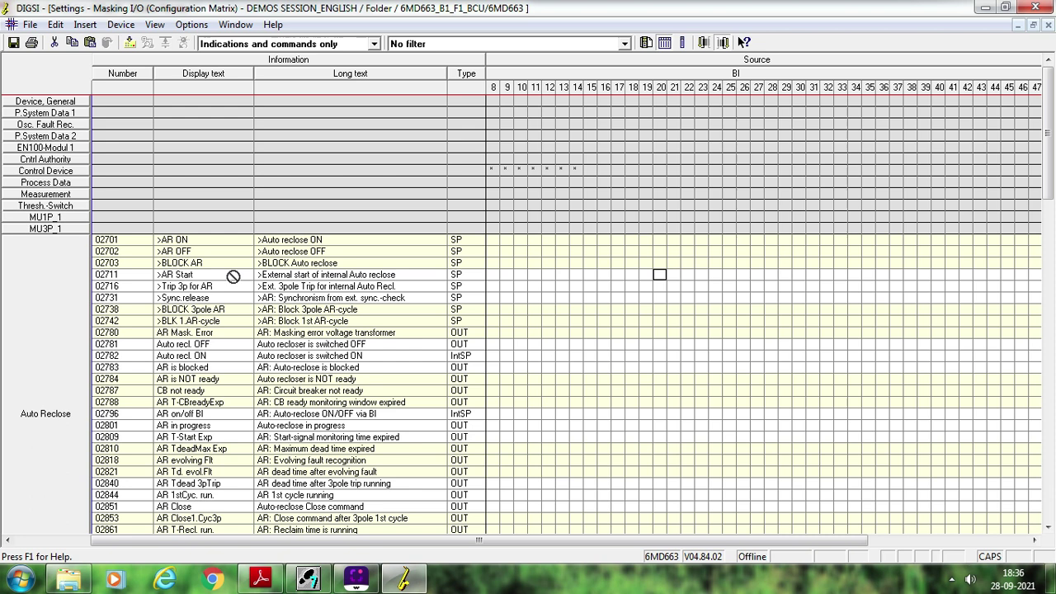
{"action": "right_click", "coordinate": [939, 279]}
{"action": "left_click", "coordinate": [955, 284]}
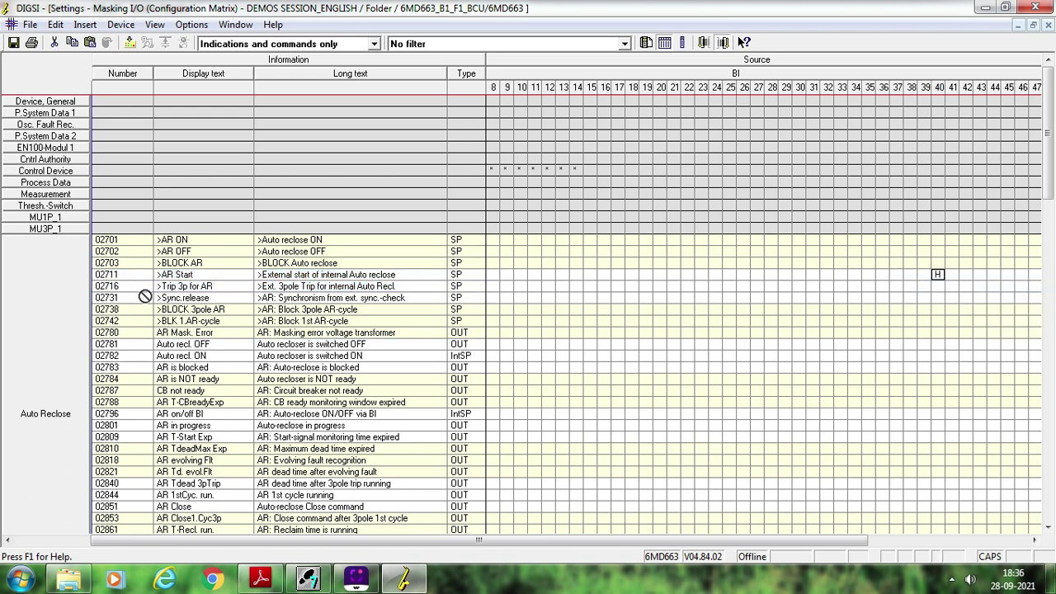
{"action": "double_click", "coordinate": [37, 298]}
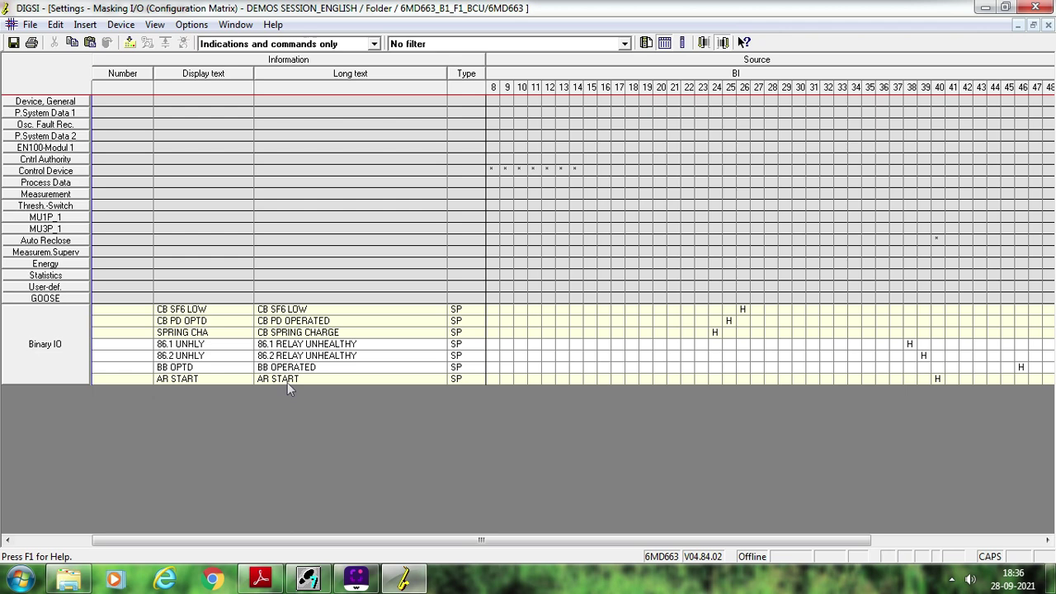
Compare the BI 40 assignments of AR START in Binary IO and 02711 >AR Start in the expanded Auto Reclose group.
{"action": "left_click_drag", "start_coordinate": [287, 382], "coordinate": [591, 386]}
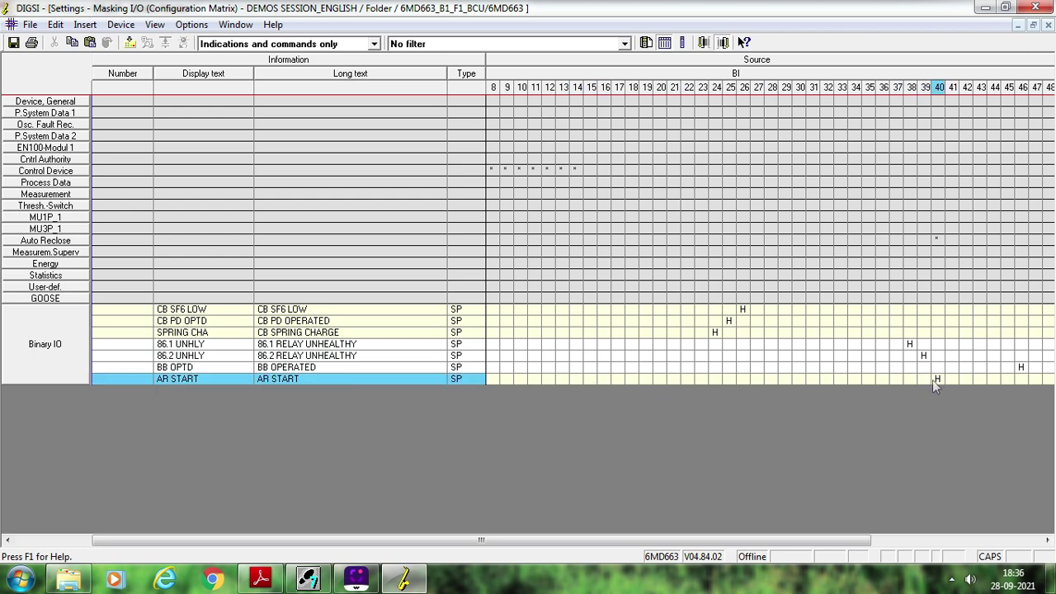
{"action": "left_click_drag", "start_coordinate": [933, 379], "coordinate": [940, 240]}
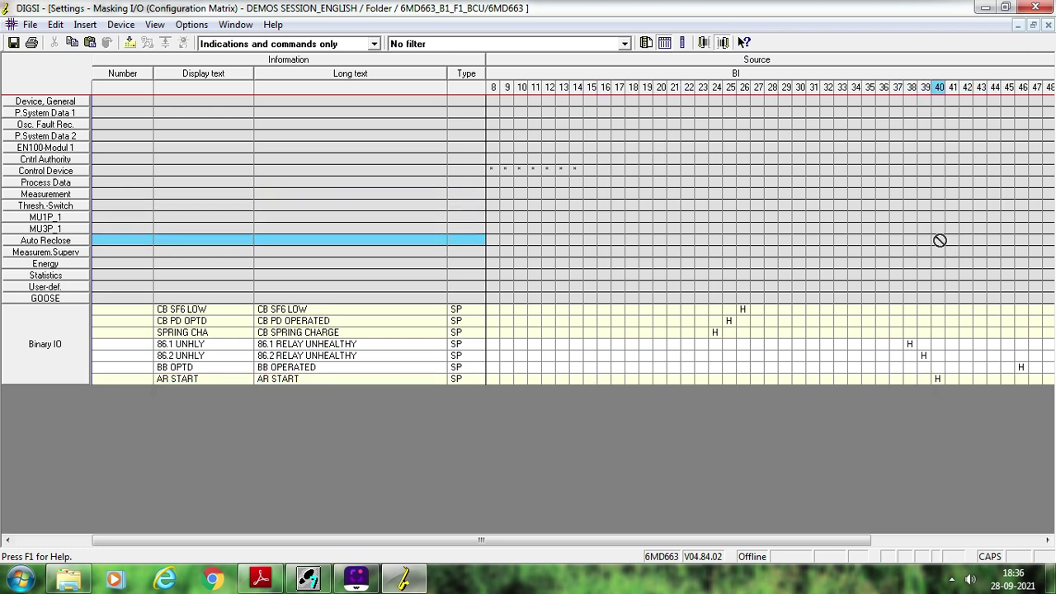
{"action": "right_click", "coordinate": [940, 240]}
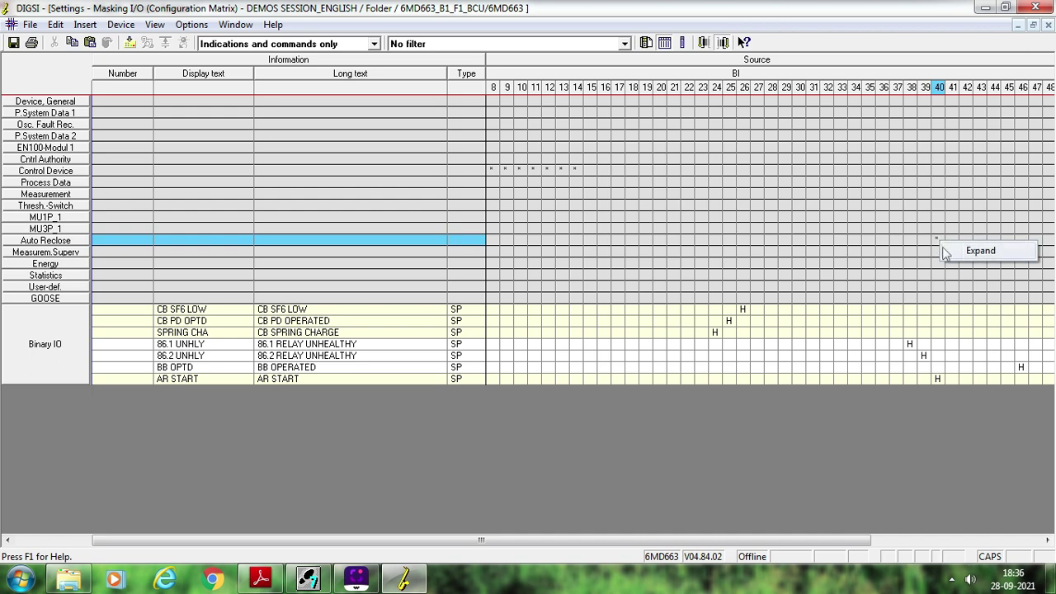
{"action": "left_click", "coordinate": [944, 249]}
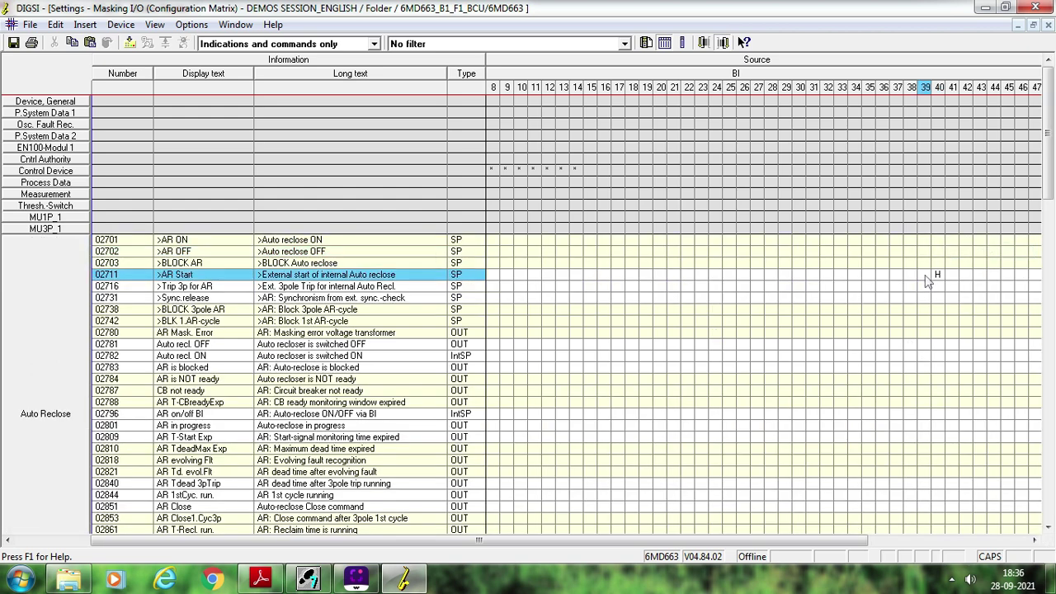
{"action": "double_click", "coordinate": [81, 317]}
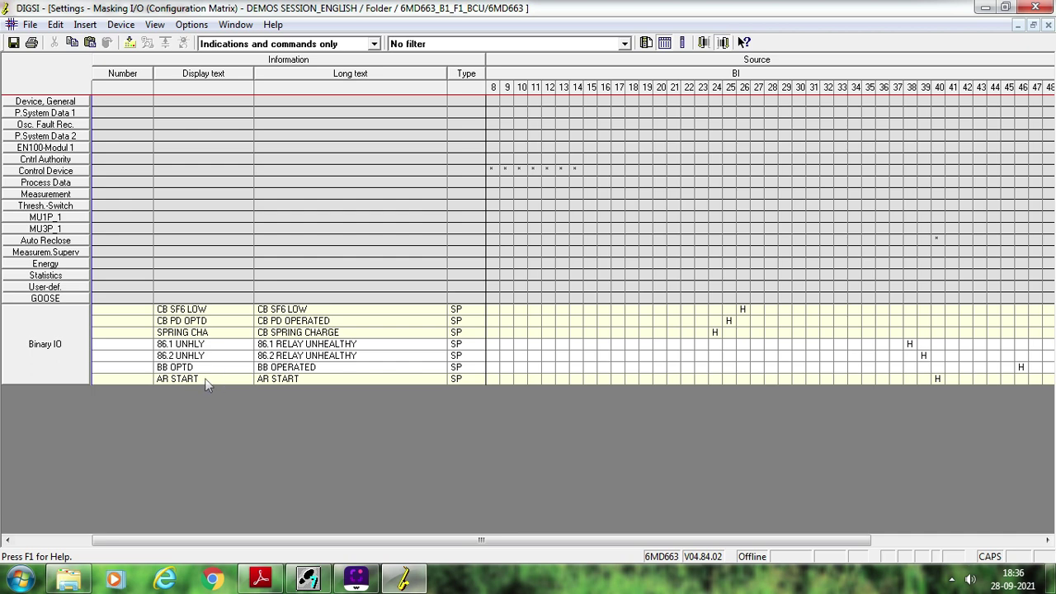
{"action": "left_click", "coordinate": [53, 242]}
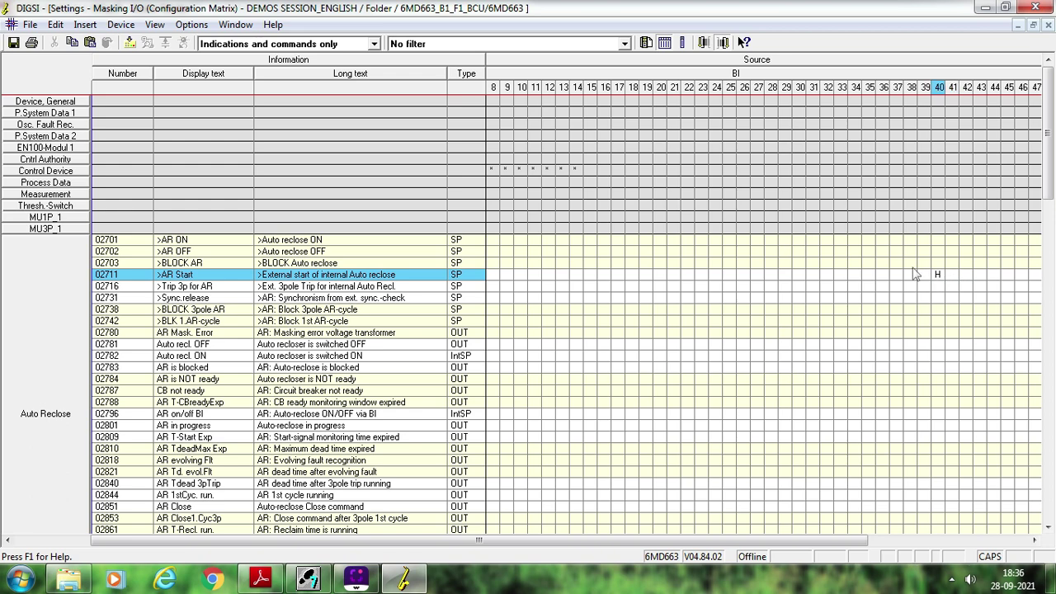
Check the BB MAIN-I and BB MAIN-II OPTD (A/R BLOCK) inputs in the Adobe Reader drawing and return to DIGSI.
{"action": "left_click", "coordinate": [253, 581]}
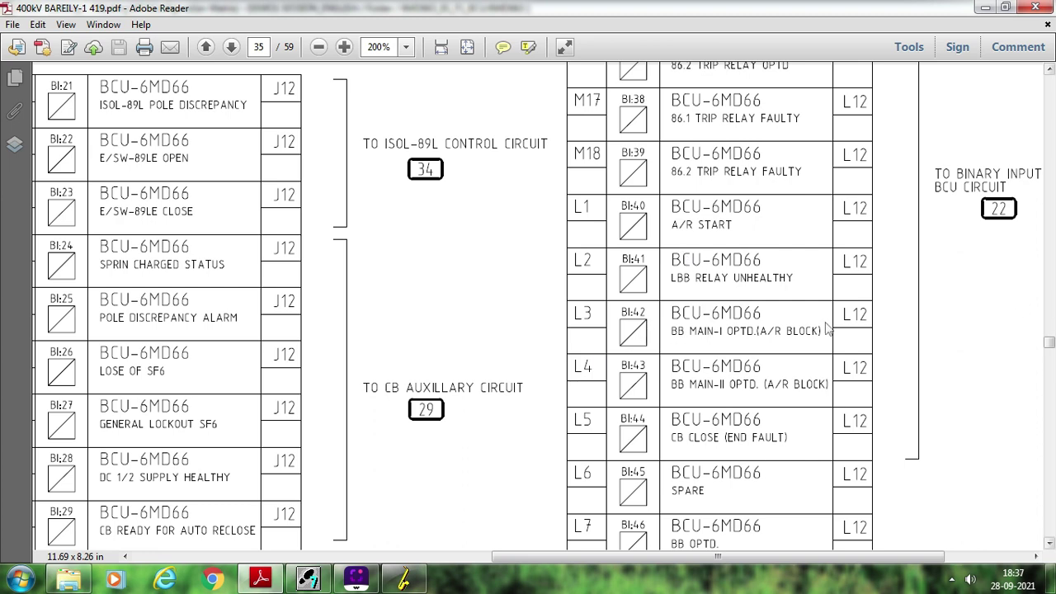
{"action": "left_click", "coordinate": [1049, 69]}
{"action": "left_click", "coordinate": [1049, 70]}
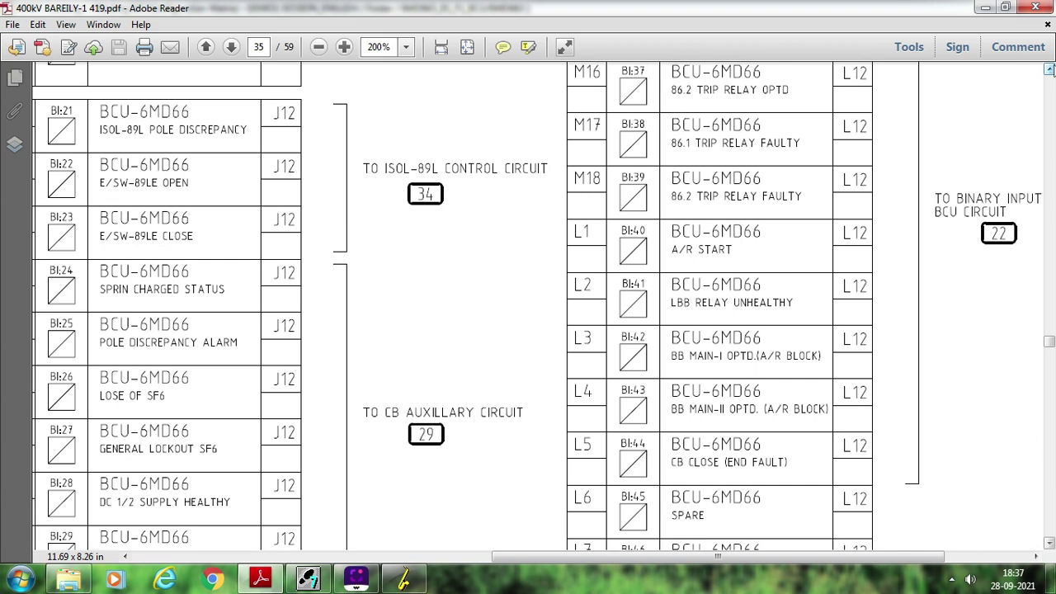
{"action": "left_click", "coordinate": [1049, 69]}
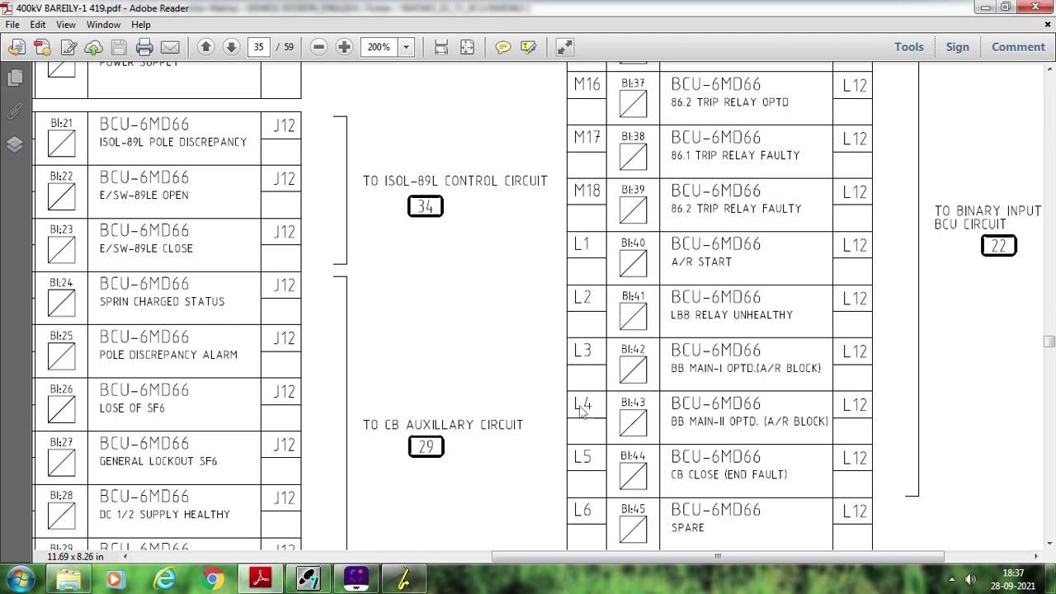
{"action": "left_click", "coordinate": [404, 580]}
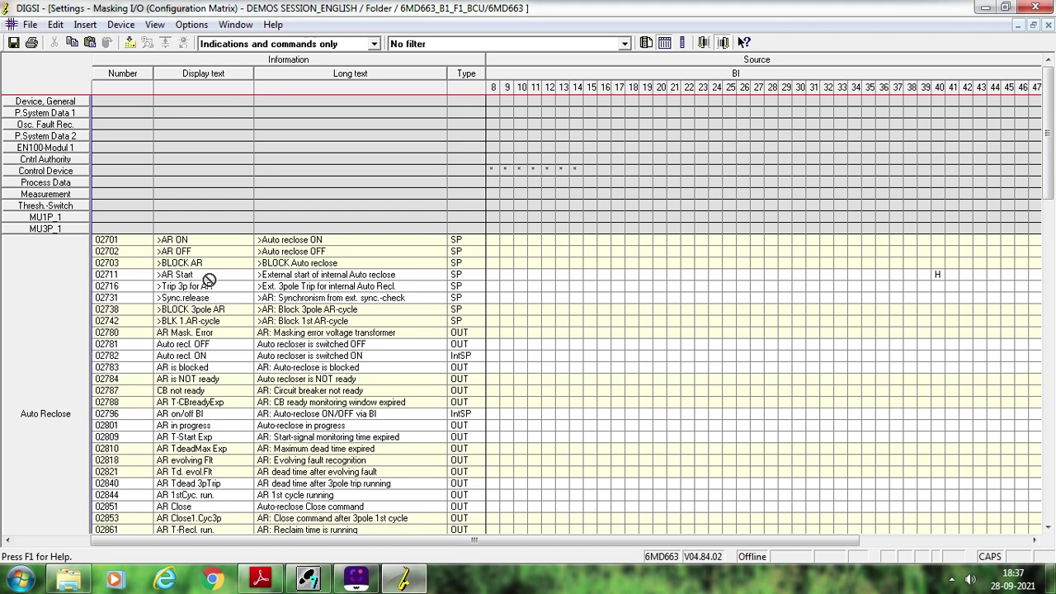
Try assigning 02703 >BLOCK AR to BI 42 and BI 43 as H (active with voltage), reset it to not configured, and collapse Auto Reclose.
{"action": "left_click", "coordinate": [142, 261]}
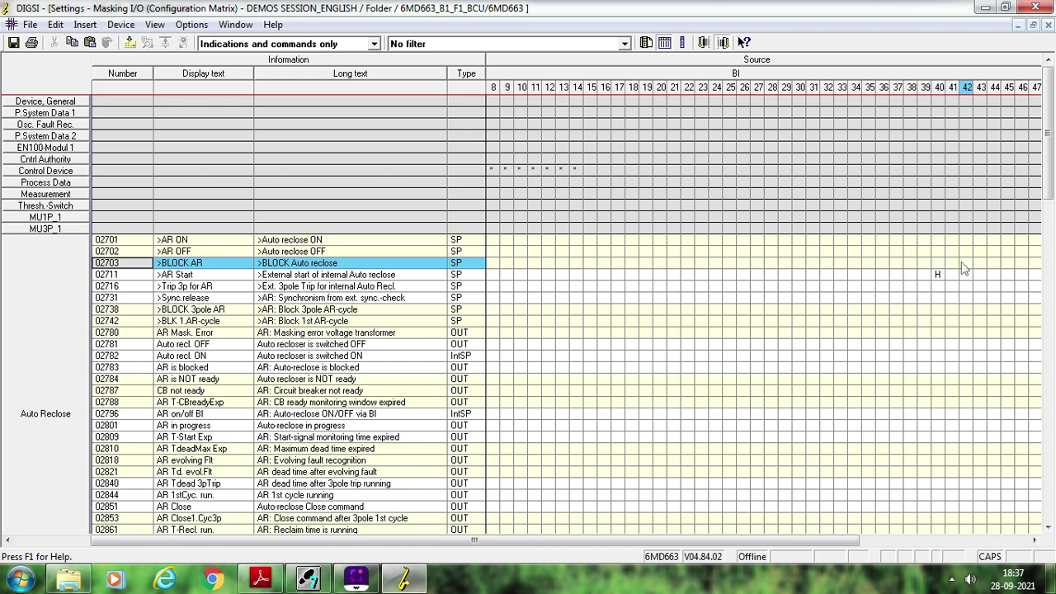
{"action": "right_click", "coordinate": [962, 264]}
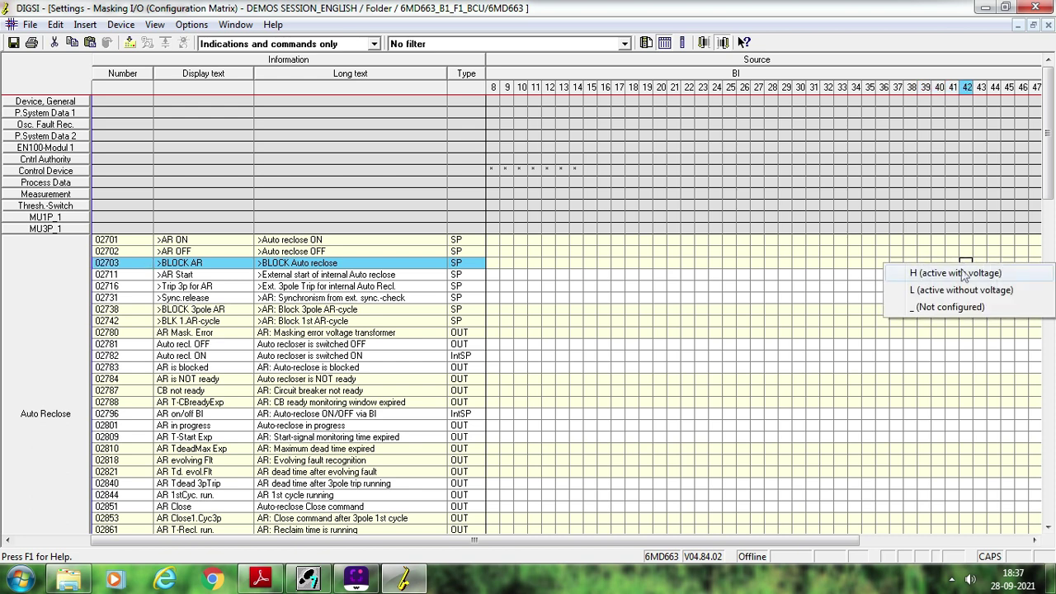
{"action": "left_click", "coordinate": [964, 273]}
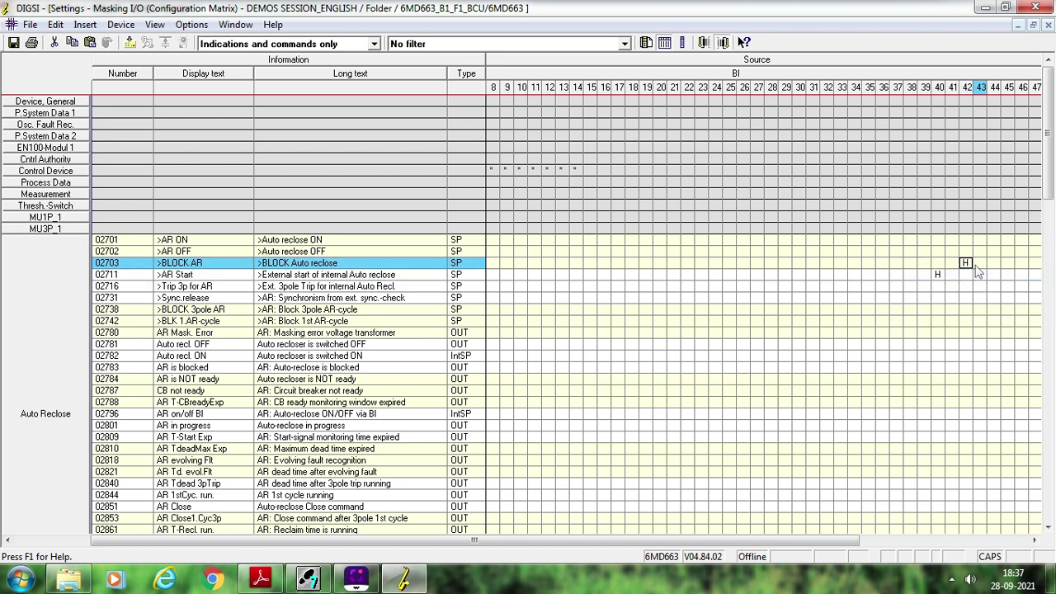
{"action": "right_click", "coordinate": [979, 264]}
{"action": "left_click", "coordinate": [984, 275]}
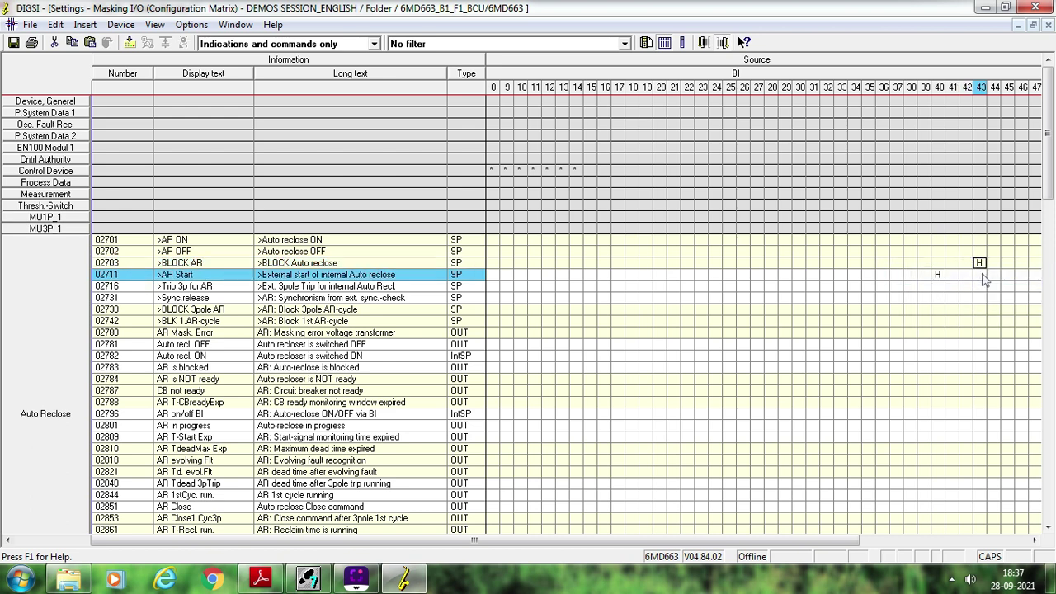
{"action": "left_click", "coordinate": [979, 268]}
{"action": "right_click", "coordinate": [978, 267]}
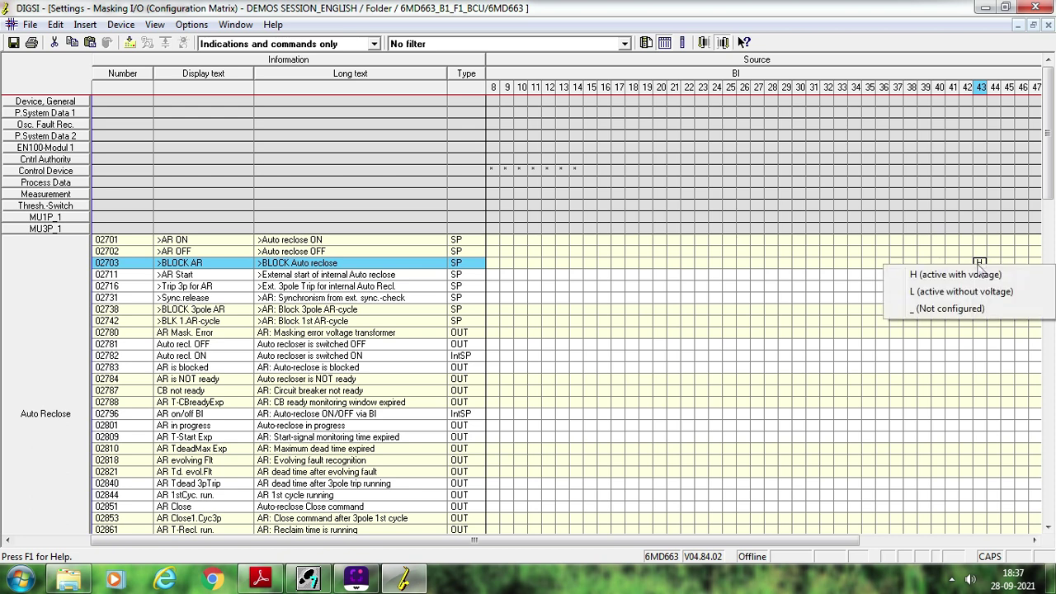
{"action": "left_click", "coordinate": [949, 311]}
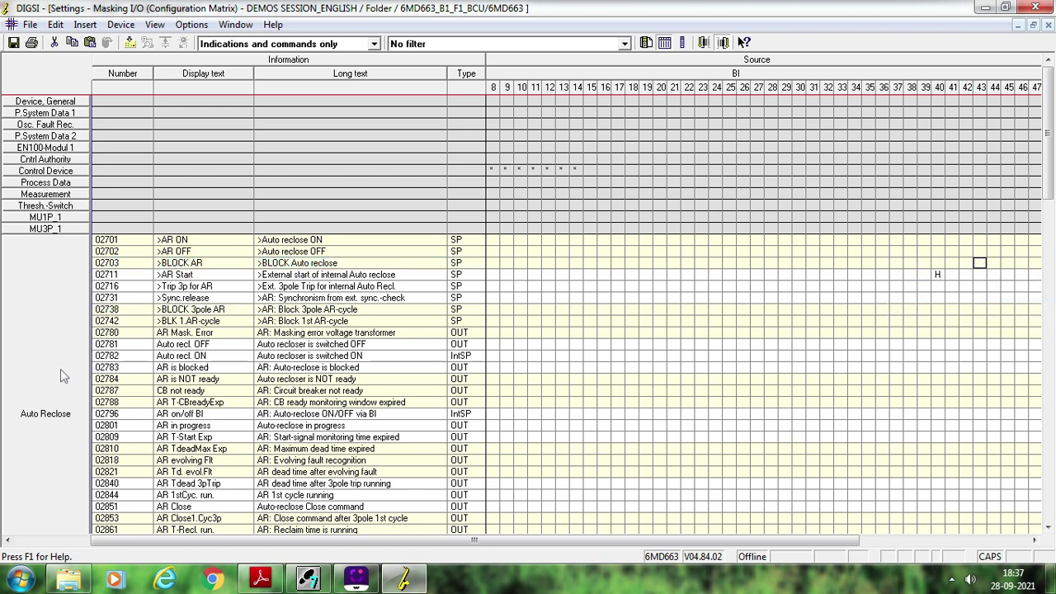
{"action": "double_click", "coordinate": [29, 375]}
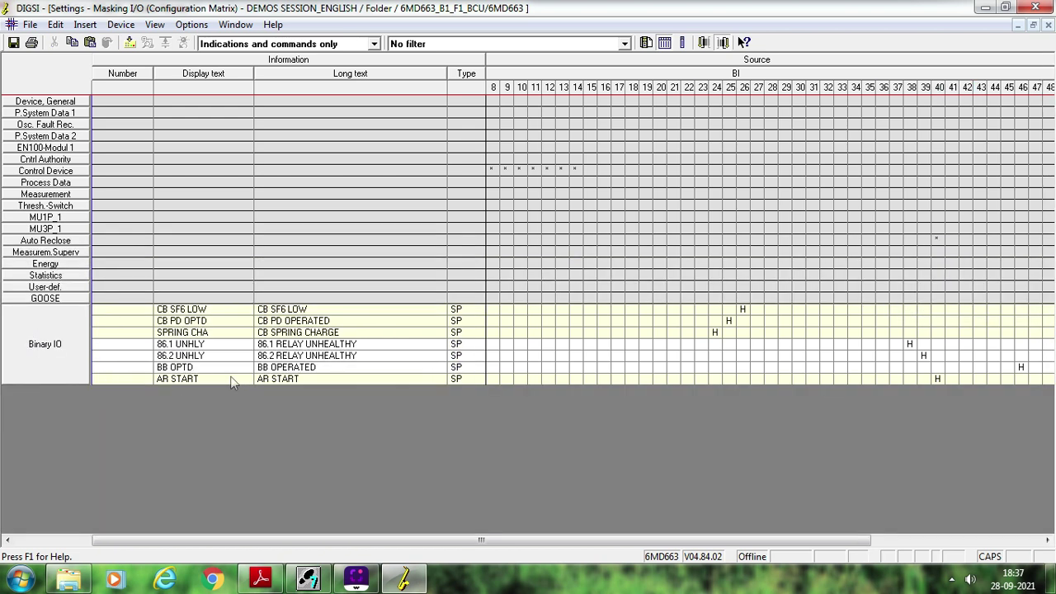
Insert two ON/OFF (SP) annunciations below AR START from the Information catalog and close the catalog.
{"action": "right_click", "coordinate": [234, 379]}
{"action": "left_click", "coordinate": [292, 387]}
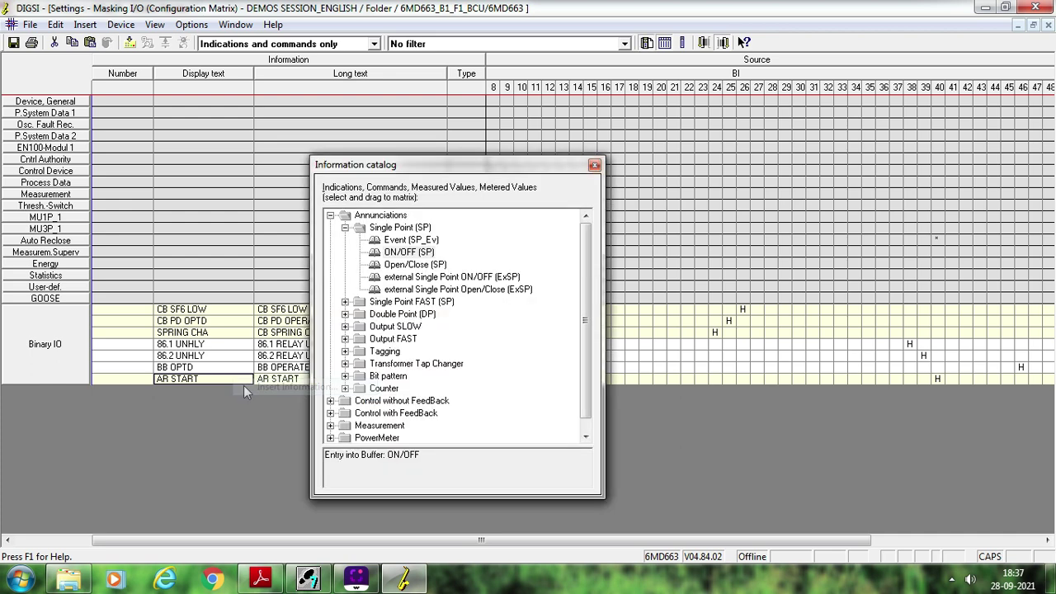
{"action": "left_click_drag", "start_coordinate": [212, 392], "coordinate": [208, 386]}
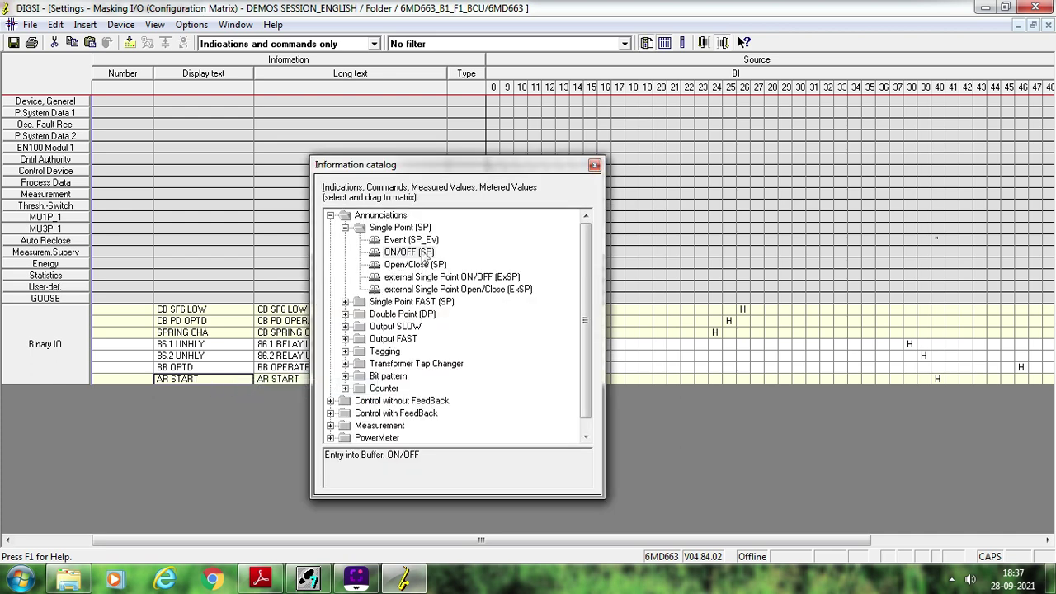
{"action": "left_click_drag", "start_coordinate": [424, 253], "coordinate": [241, 353]}
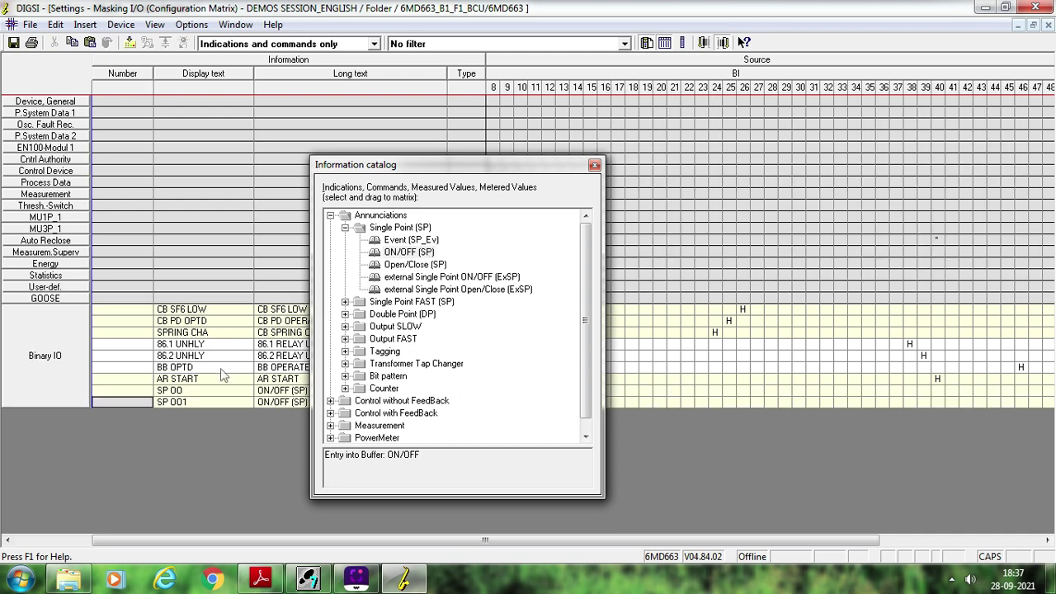
{"action": "left_click", "coordinate": [594, 166]}
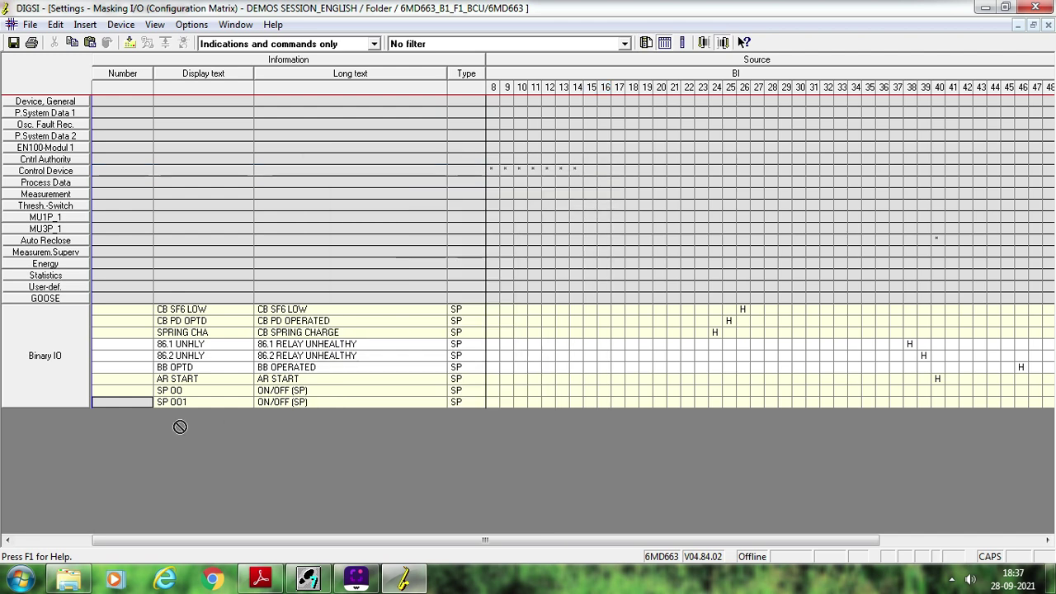
Set the display texts of the two new annunciations to BB MAIN-1 and BB MAIN-2.
{"action": "left_click", "coordinate": [214, 391]}
{"action": "type", "text": "BB MAIN-1 PTD"}
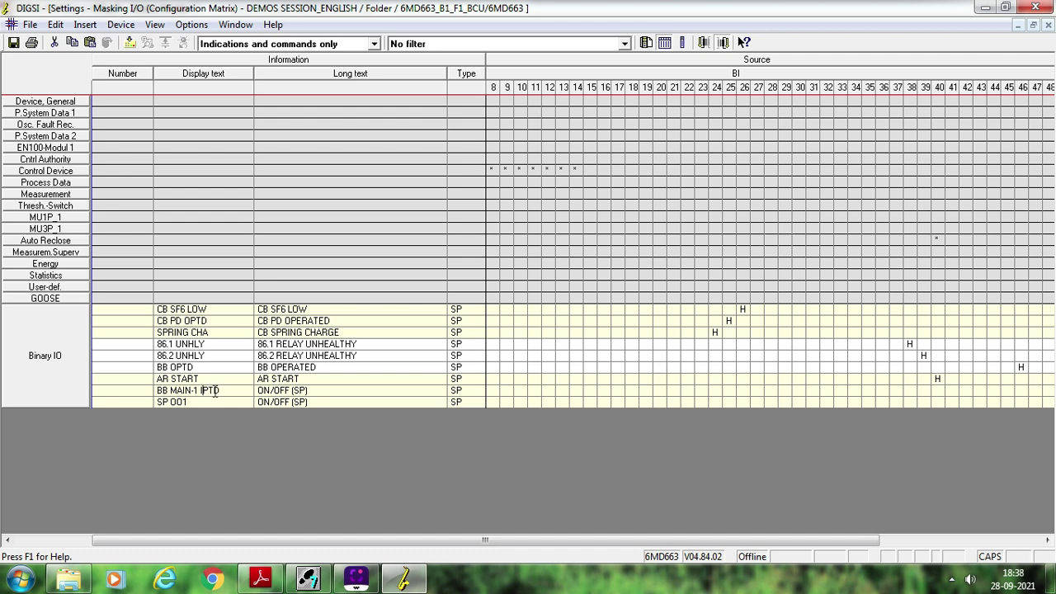
{"action": "key", "text": "BackSpace"}
{"action": "key", "text": "BackSpace"}
{"action": "key", "text": "BackSpace"}
{"action": "key", "text": "BackSpace"}
{"action": "key", "text": "BackSpace"}
{"action": "key", "text": "Return"}
{"action": "type", "text": "BB MAIN-1"}
{"action": "type", "text": "1"}
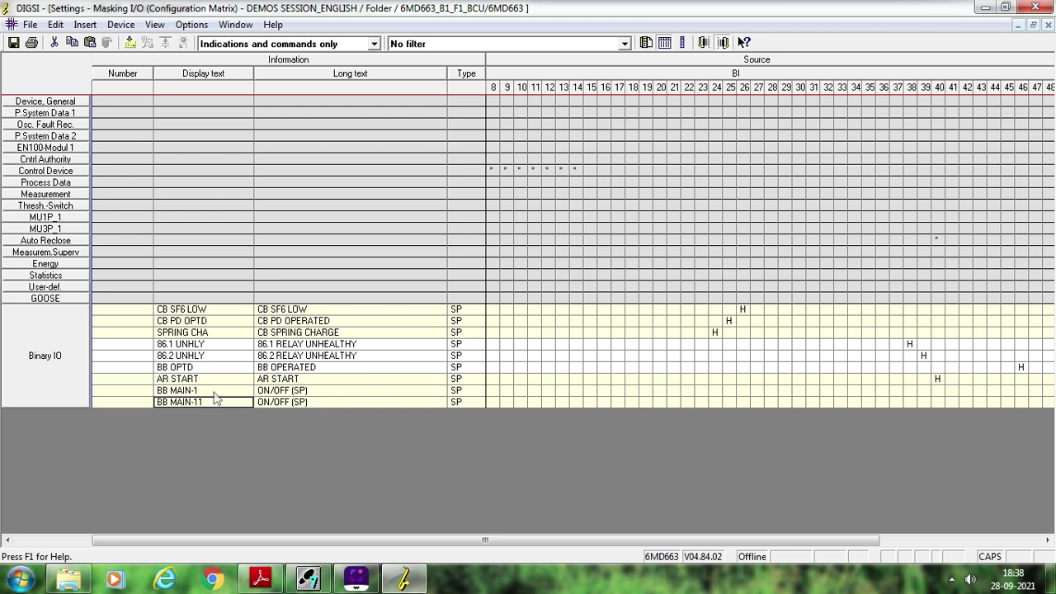
{"action": "left_click", "coordinate": [203, 402]}
Set the long texts of BB MAIN-1 and BB MAIN-2 to BB MAIN-1 OPTD and BB MAIN-2 OPTD.
{"action": "left_click", "coordinate": [311, 393]}
{"action": "type", "text": "BB MAI"}
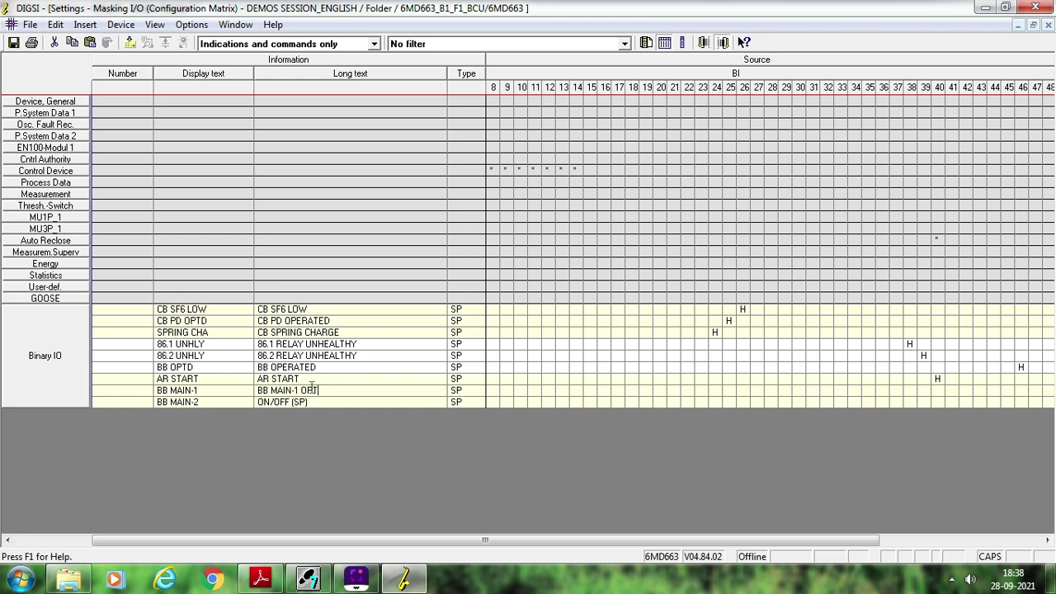
{"action": "type", "text": "N-1 OPTD"}
{"action": "key", "text": "Return"}
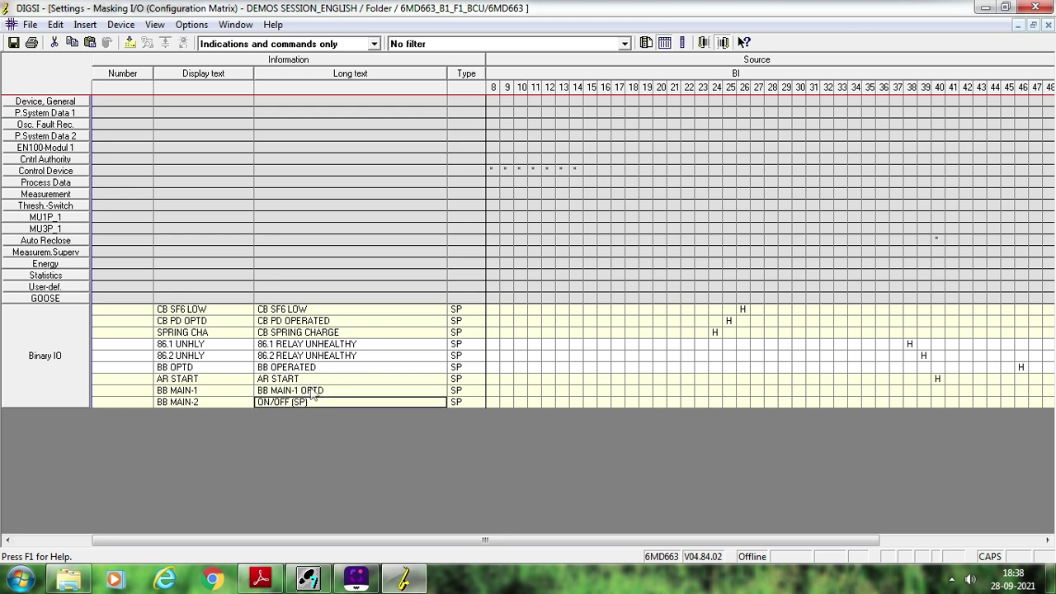
{"action": "type", "text": "BB MAIN-1 OPTD"}
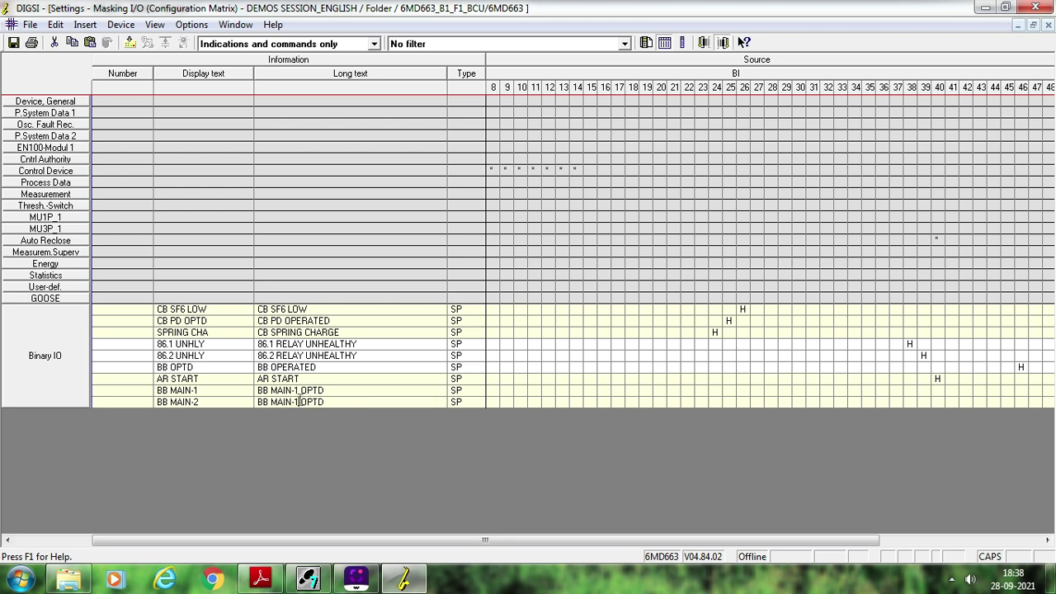
{"action": "key", "text": "BackSpace"}
{"action": "type", "text": "2"}
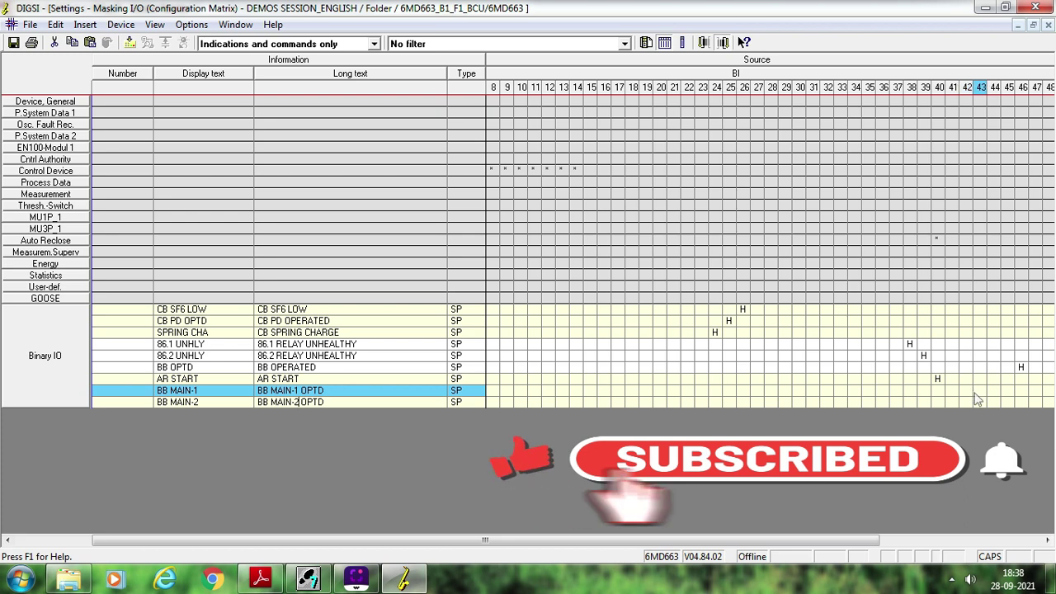
Assign BB MAIN-1 to BI 42 and BB MAIN-2 to BI 43, both as H (active with voltage).
{"action": "left_click", "coordinate": [968, 393]}
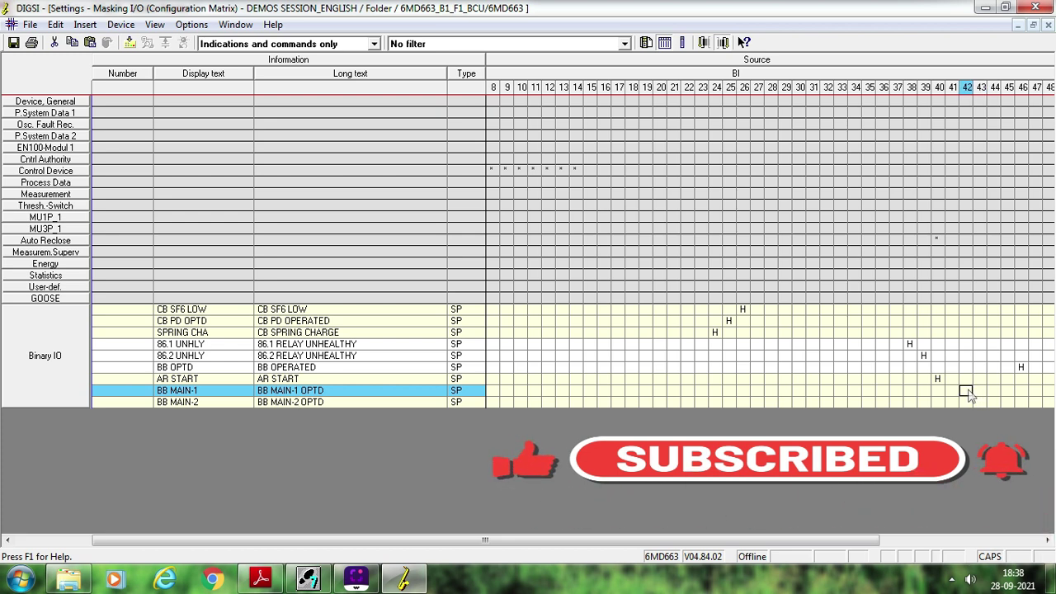
{"action": "right_click", "coordinate": [970, 394]}
{"action": "left_click", "coordinate": [969, 402]}
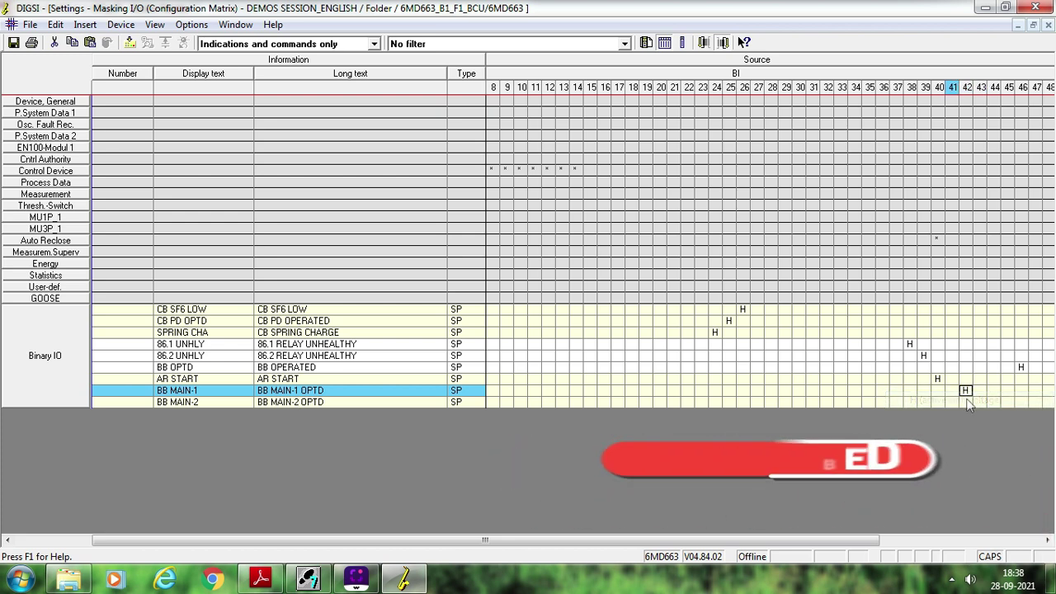
{"action": "left_click", "coordinate": [982, 402]}
{"action": "right_click", "coordinate": [983, 401]}
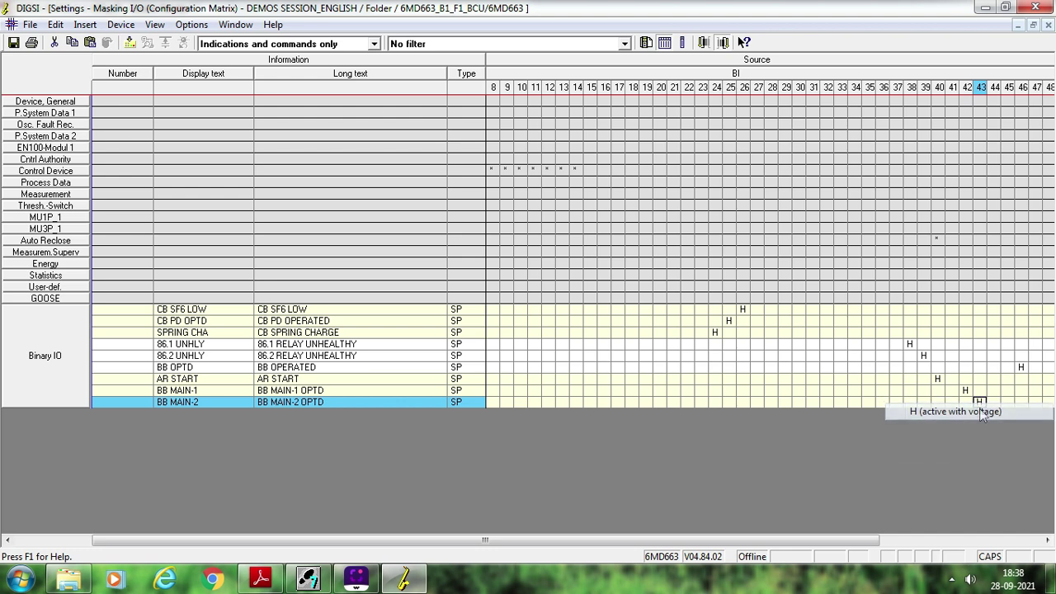
{"action": "left_click", "coordinate": [982, 412]}
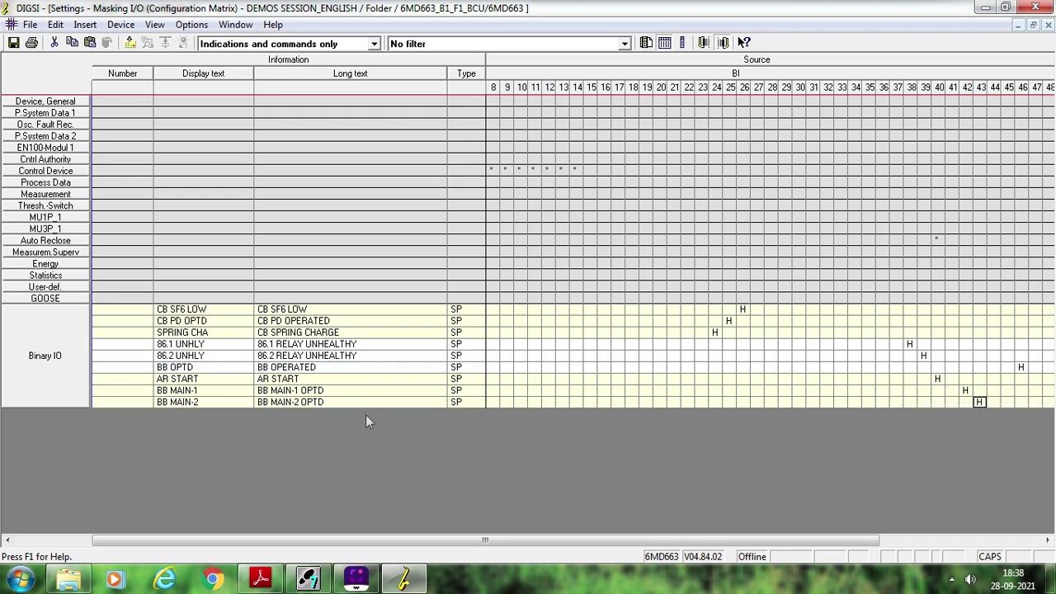
Collapse the BI columns in the Source section of the matrix.
{"action": "left_click", "coordinate": [361, 393]}
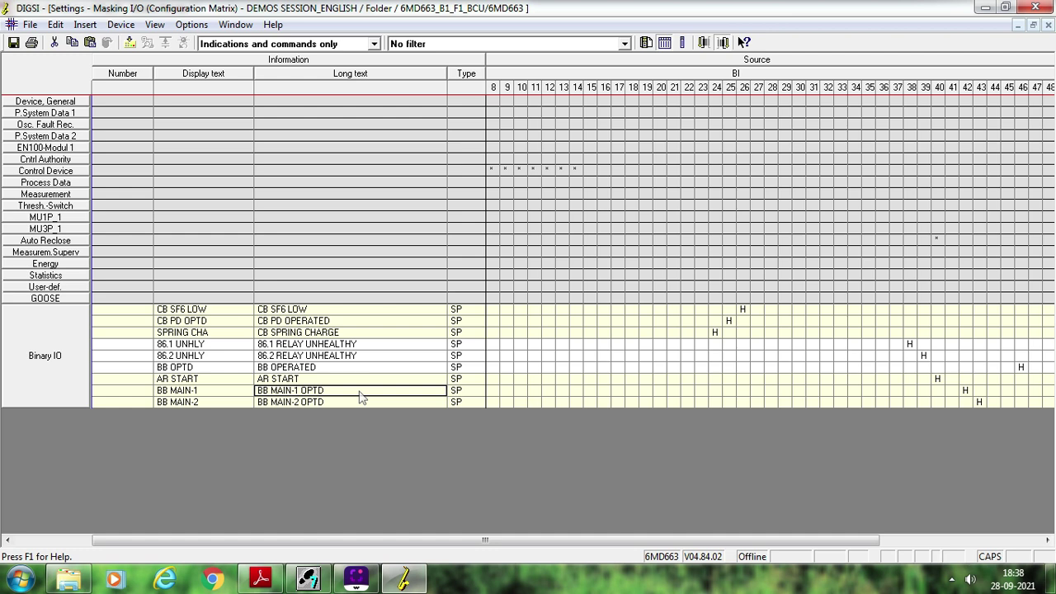
{"action": "left_click", "coordinate": [1048, 541]}
{"action": "left_click_drag", "start_coordinate": [1047, 541], "coordinate": [1048, 540]}
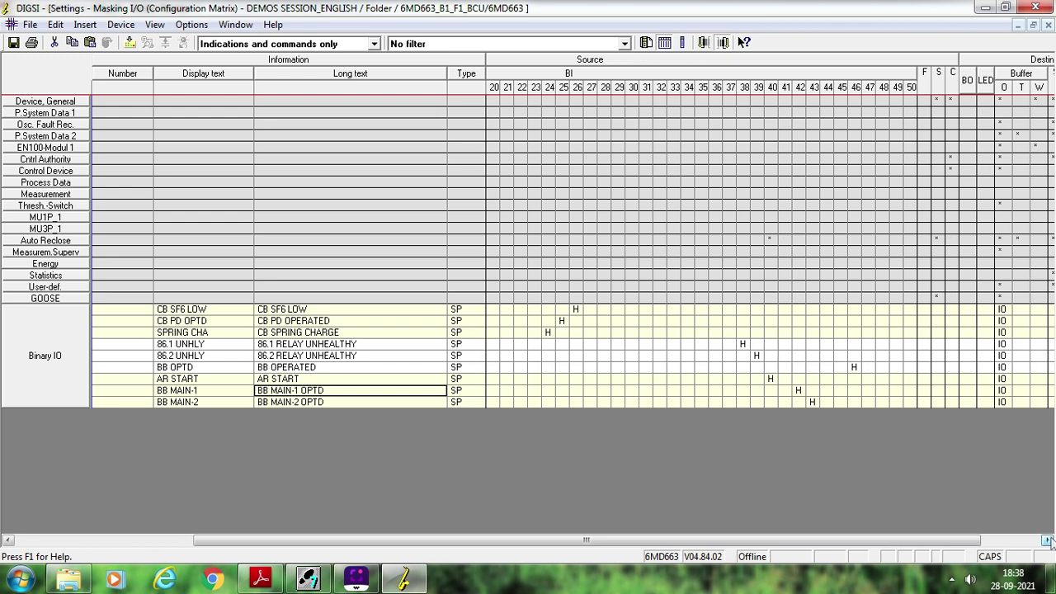
{"action": "left_click", "coordinate": [798, 391]}
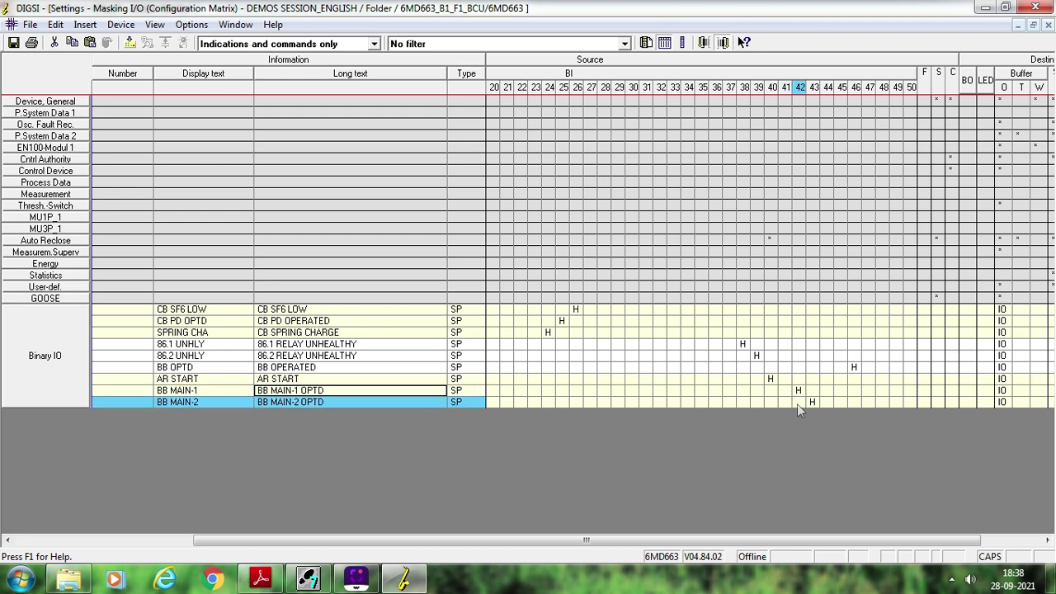
{"action": "left_click", "coordinate": [640, 76]}
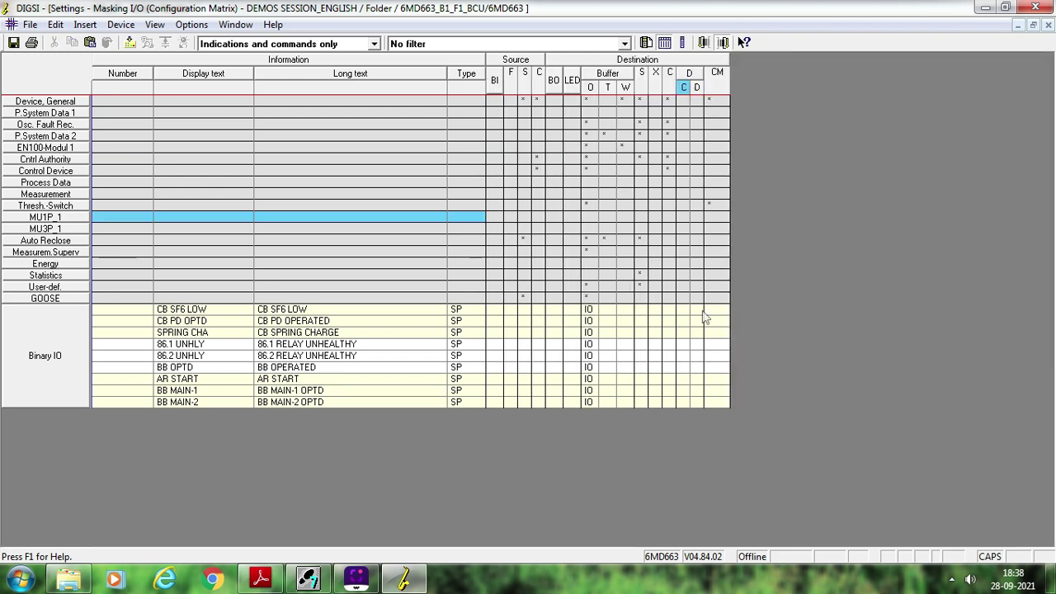
Configure BB MAIN-1 and BB MAIN-2 with CFC as destination in the Binary IO group.
{"action": "right_click", "coordinate": [673, 396]}
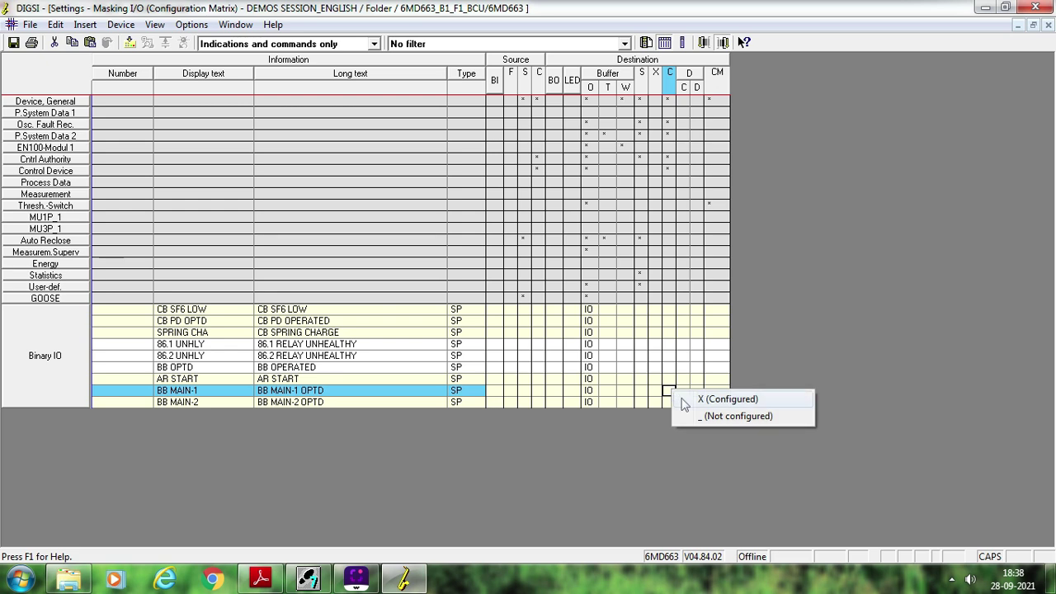
{"action": "left_click", "coordinate": [679, 396]}
{"action": "right_click", "coordinate": [670, 404]}
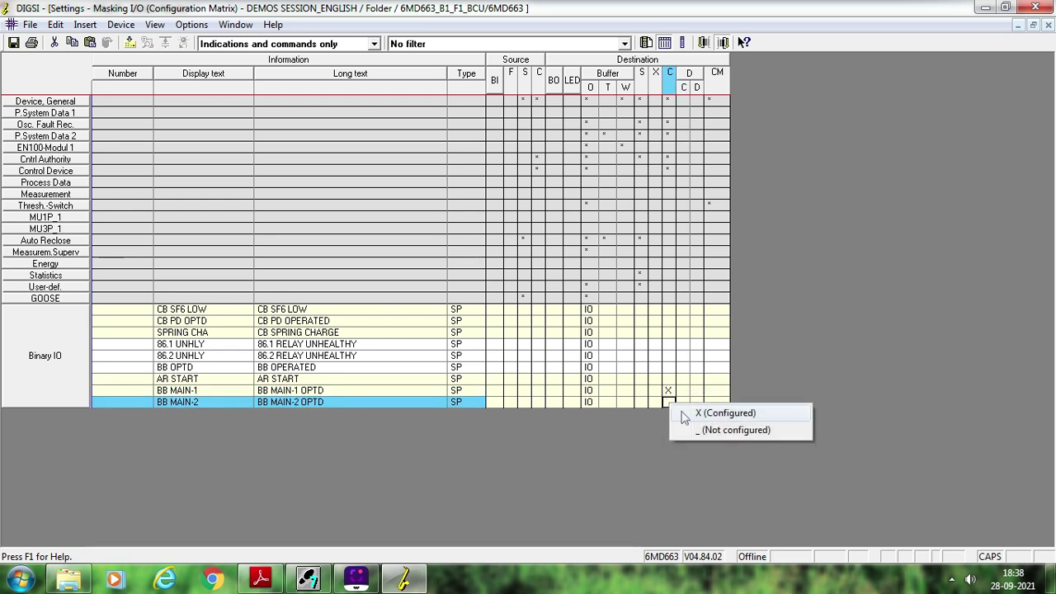
{"action": "left_click", "coordinate": [685, 413]}
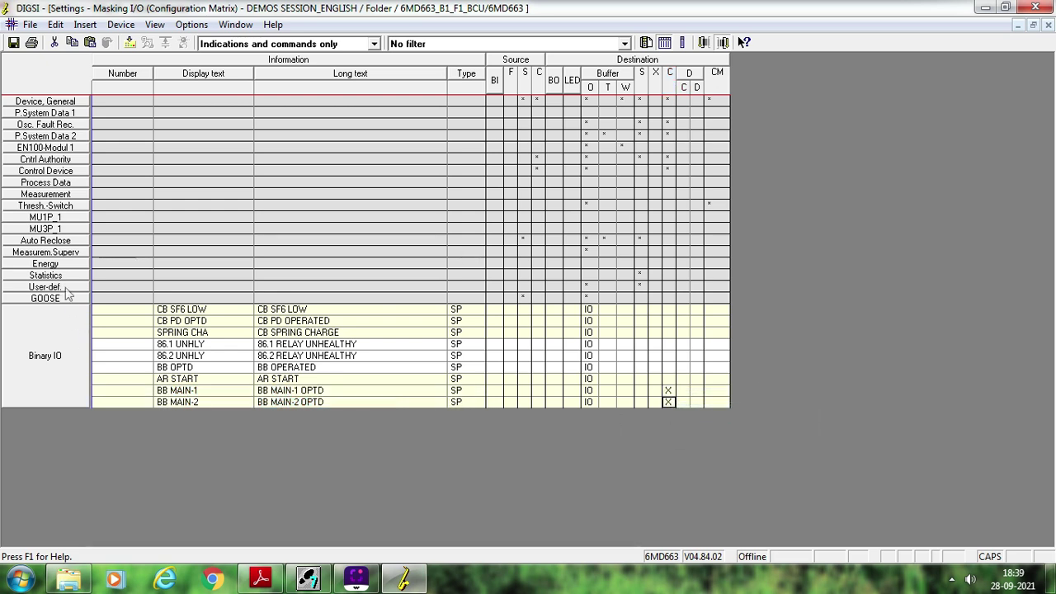
Configure CFC as the source of the >BLOCK AR signal (02703) in the Auto Reclose group.
{"action": "double_click", "coordinate": [69, 243]}
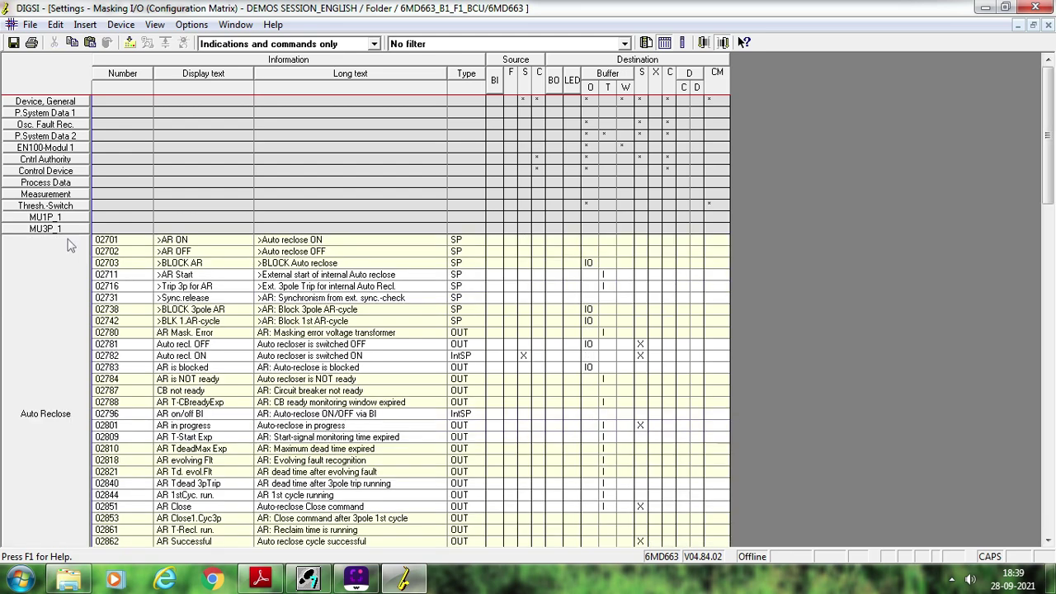
{"action": "left_click", "coordinate": [509, 321]}
{"action": "left_click_drag", "start_coordinate": [532, 324], "coordinate": [538, 270]}
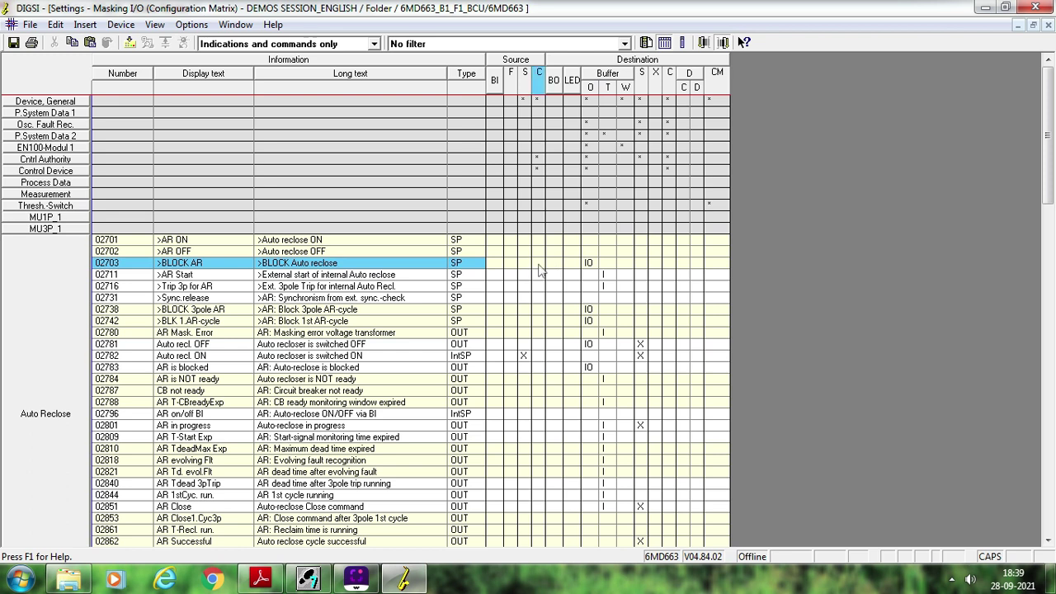
{"action": "right_click", "coordinate": [541, 270]}
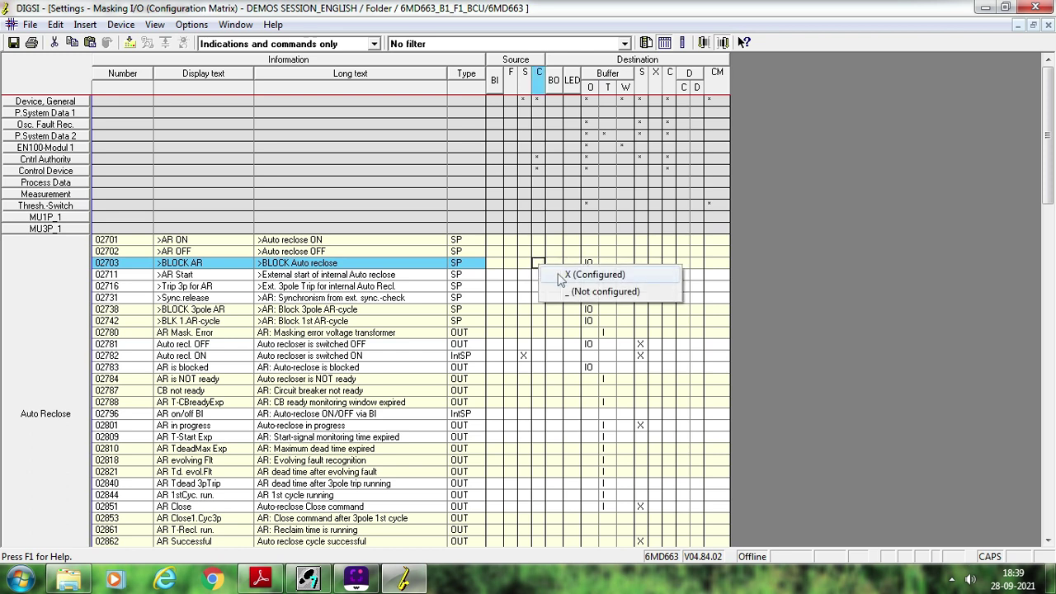
{"action": "left_click", "coordinate": [555, 275]}
Save the Masking I/O matrix with the Auto Reclose group collapsed, and close it.
{"action": "double_click", "coordinate": [28, 295]}
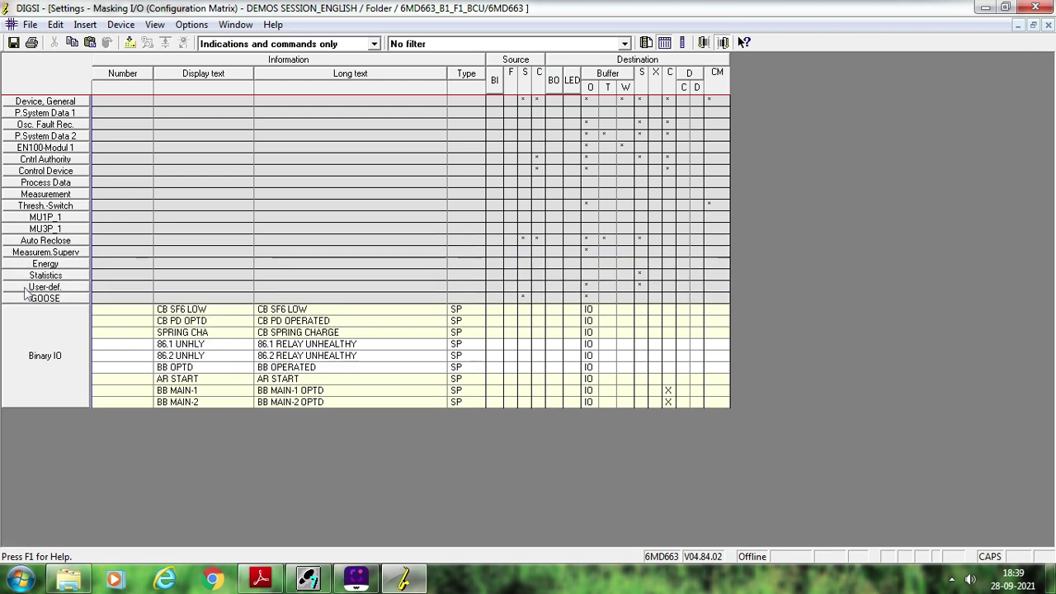
{"action": "left_click", "coordinate": [14, 43]}
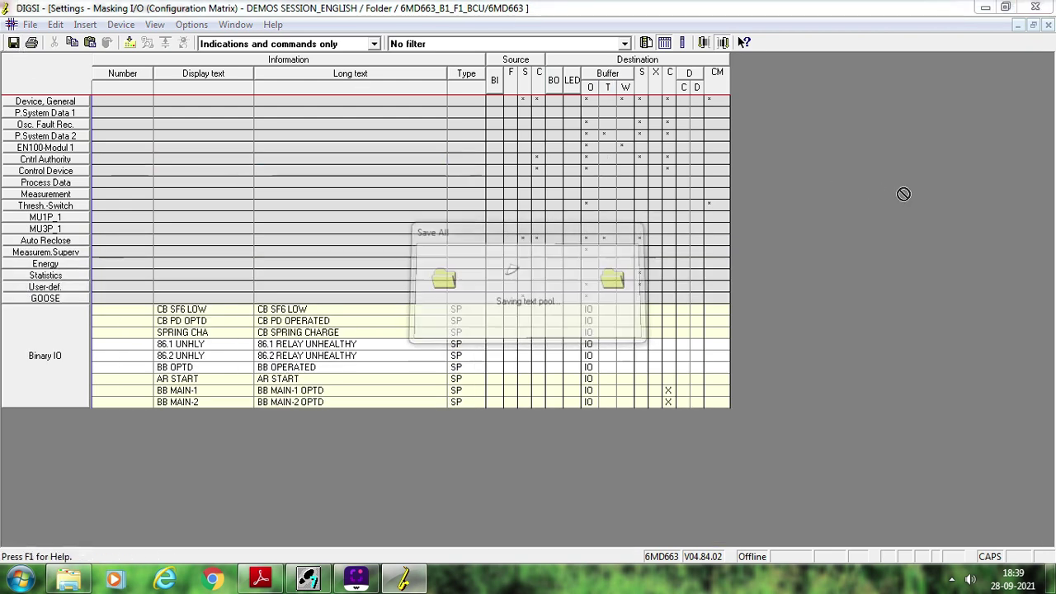
{"action": "left_click", "coordinate": [1048, 26]}
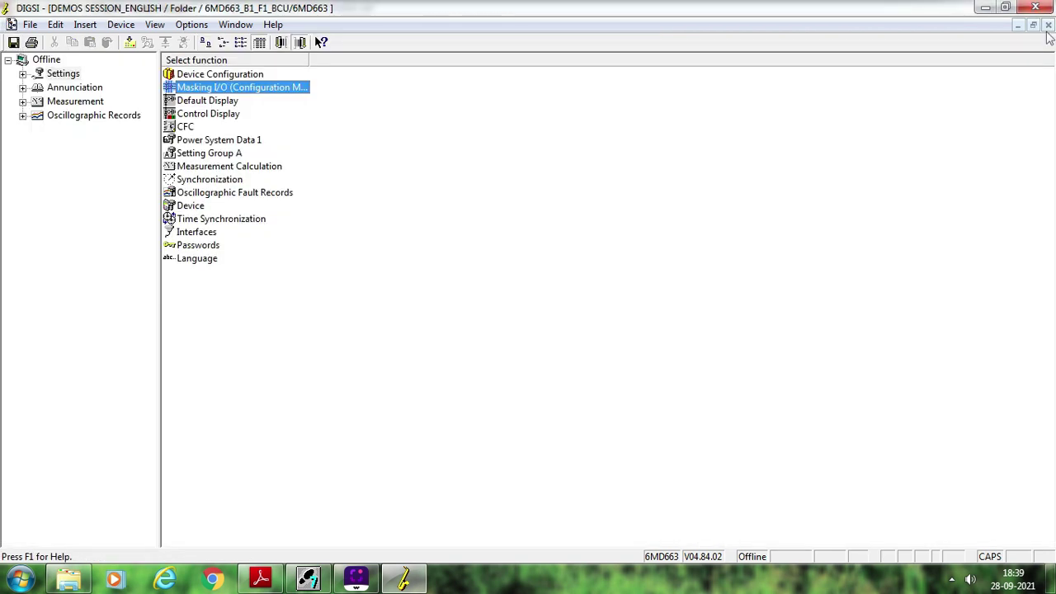
Insert a new CFC chart in the device's CFC settings and name it AR BLOCK.
{"action": "double_click", "coordinate": [171, 129]}
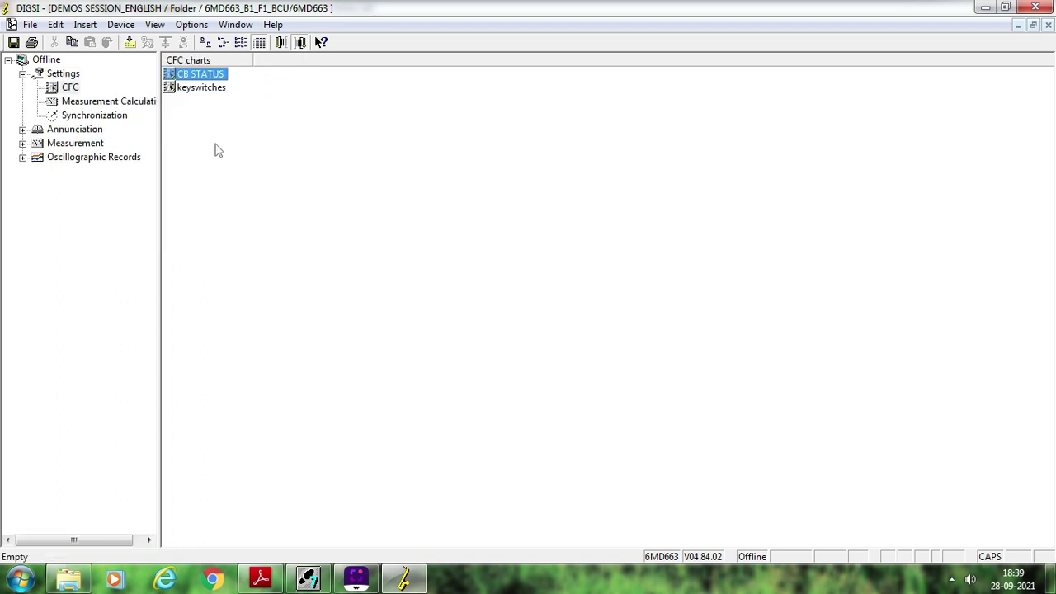
{"action": "right_click", "coordinate": [272, 165]}
{"action": "left_click", "coordinate": [304, 174]}
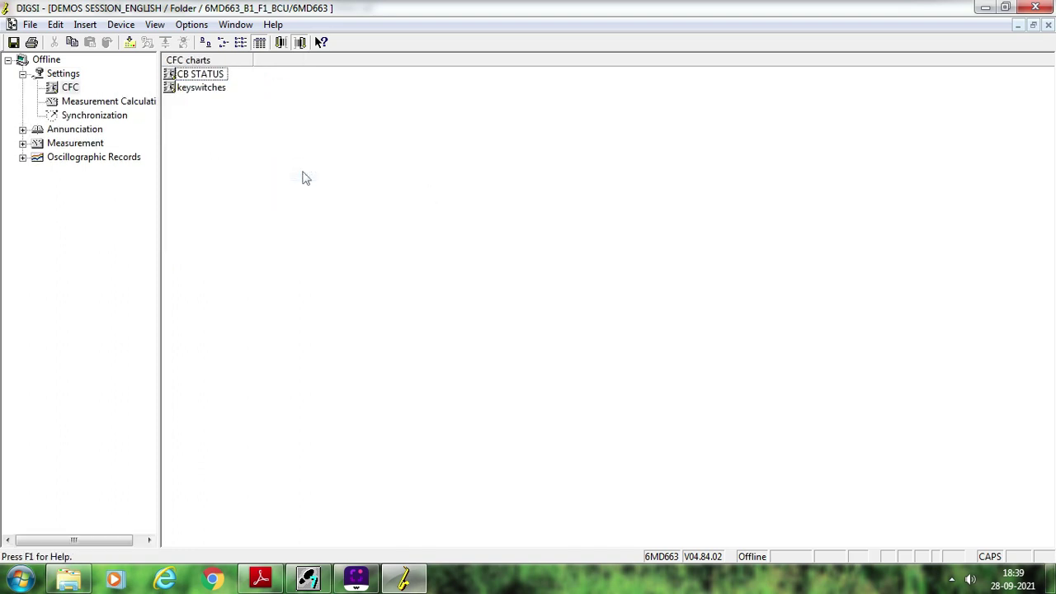
{"action": "right_click", "coordinate": [195, 89]}
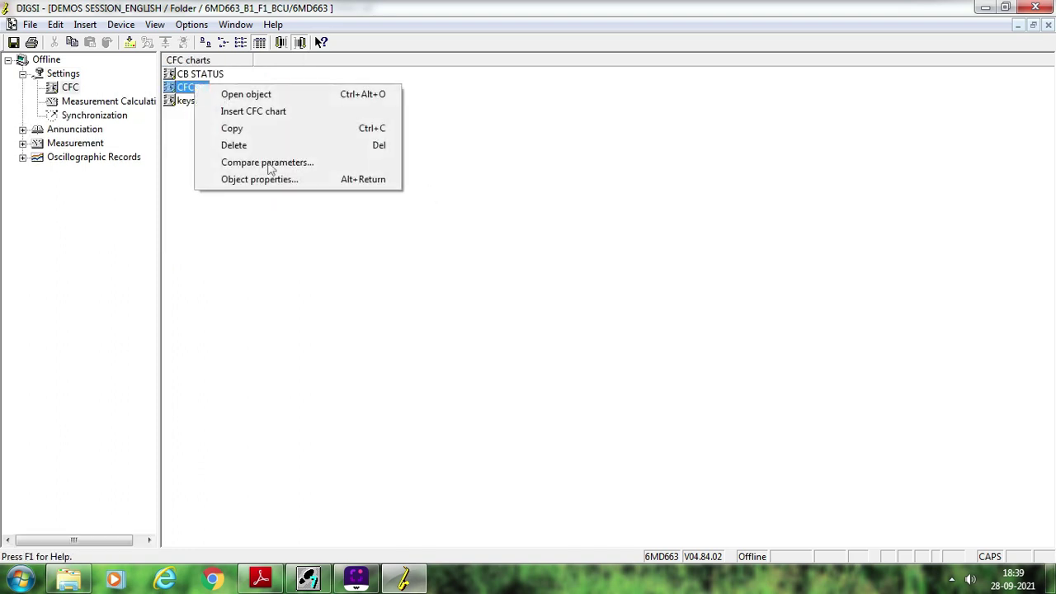
{"action": "left_click", "coordinate": [258, 179]}
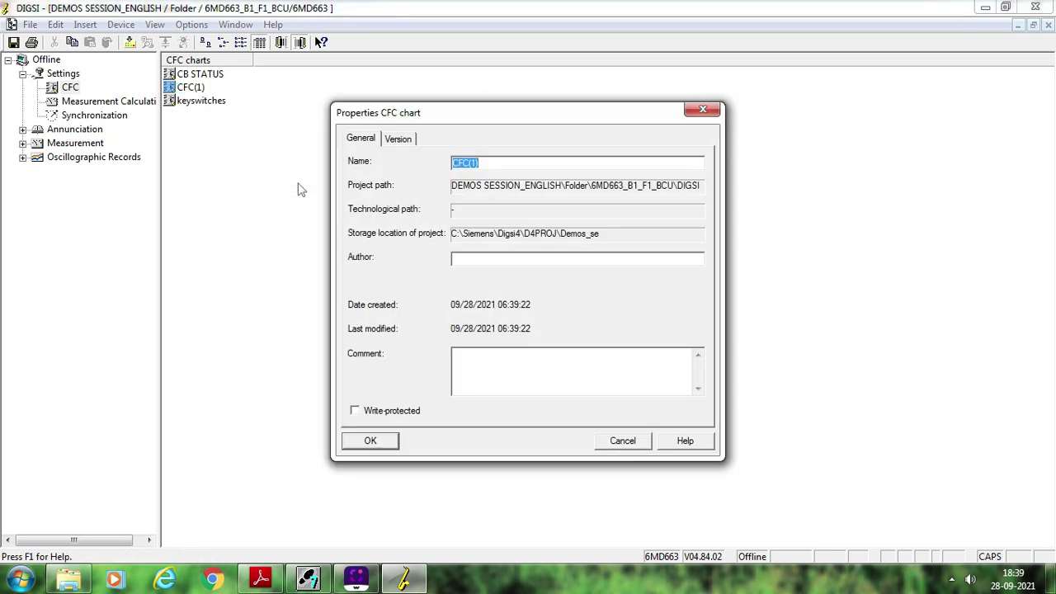
{"action": "type", "text": "C"}
{"action": "key", "text": "BackSpace"}
{"action": "key", "text": "BackSpace"}
{"action": "left_click", "coordinate": [370, 441]}
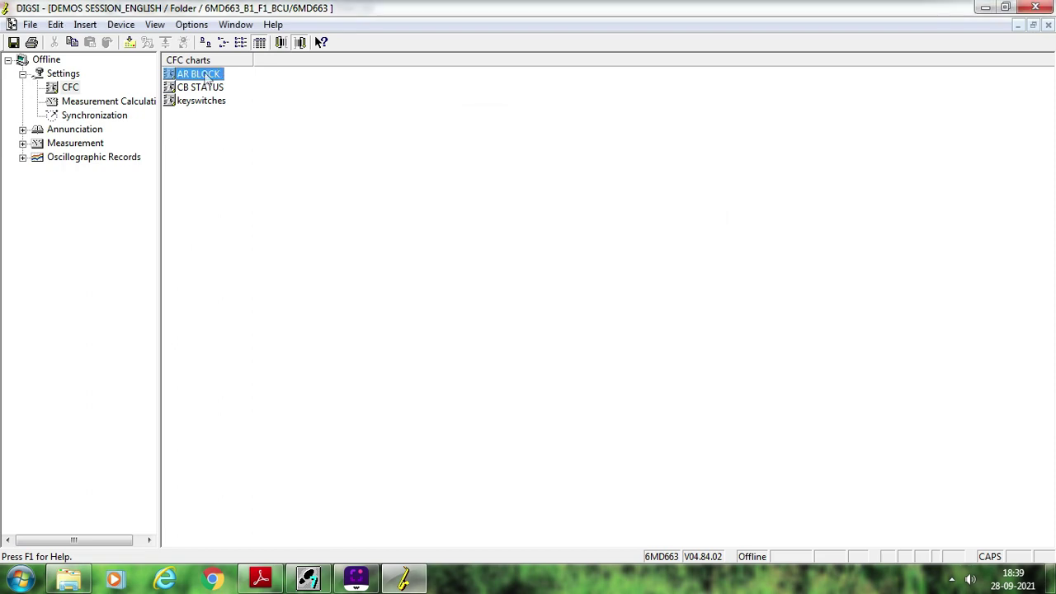
Open the AR BLOCK chart and place an OR gate from Base Logic in the middle of the sheet.
{"action": "double_click", "coordinate": [206, 77]}
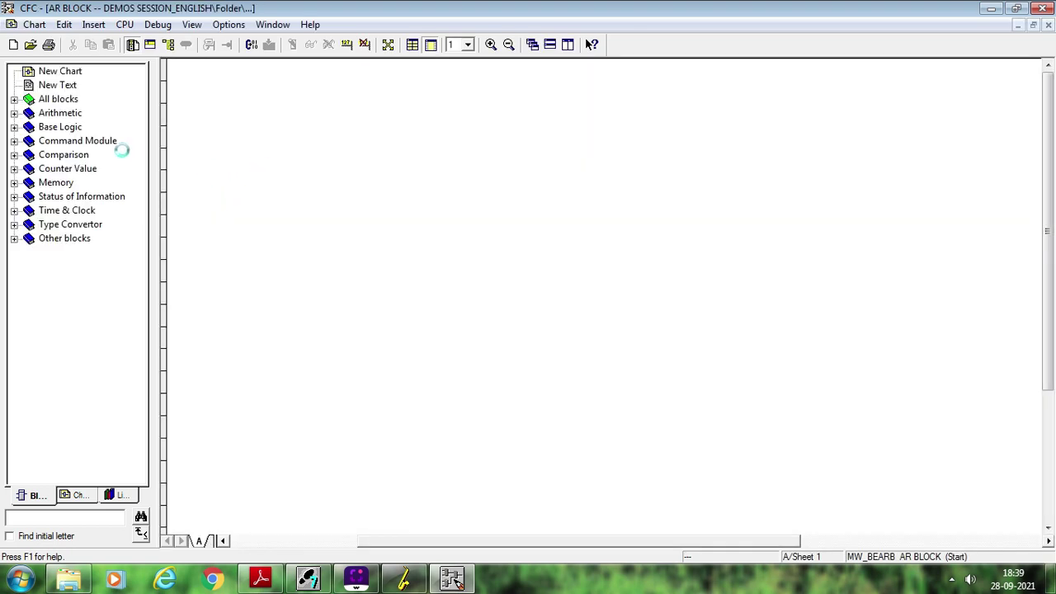
{"action": "left_click", "coordinate": [14, 127]}
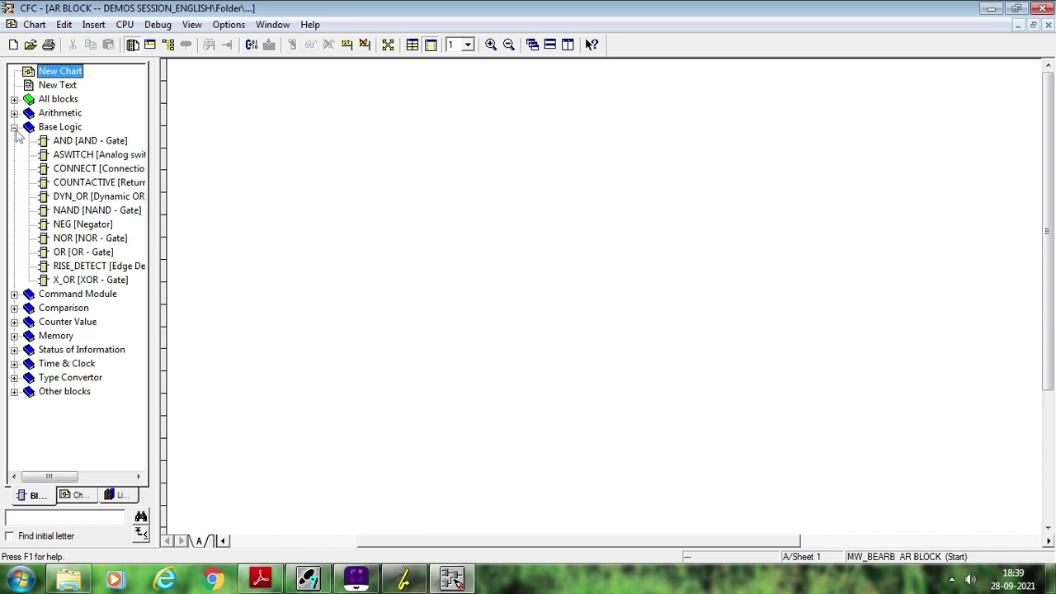
{"action": "left_click_drag", "start_coordinate": [66, 252], "coordinate": [553, 253]}
Connect the OR gate's input X1 to BB MAIN-1 and its input X2 to BB MAIN-2 at the left border.
{"action": "right_click", "coordinate": [533, 245]}
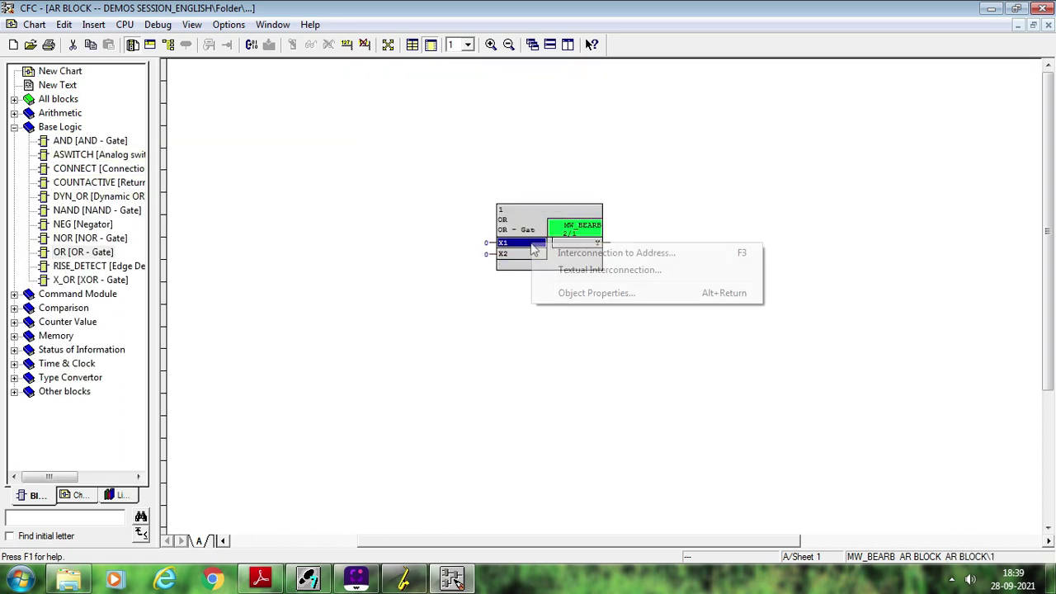
{"action": "left_click", "coordinate": [577, 253]}
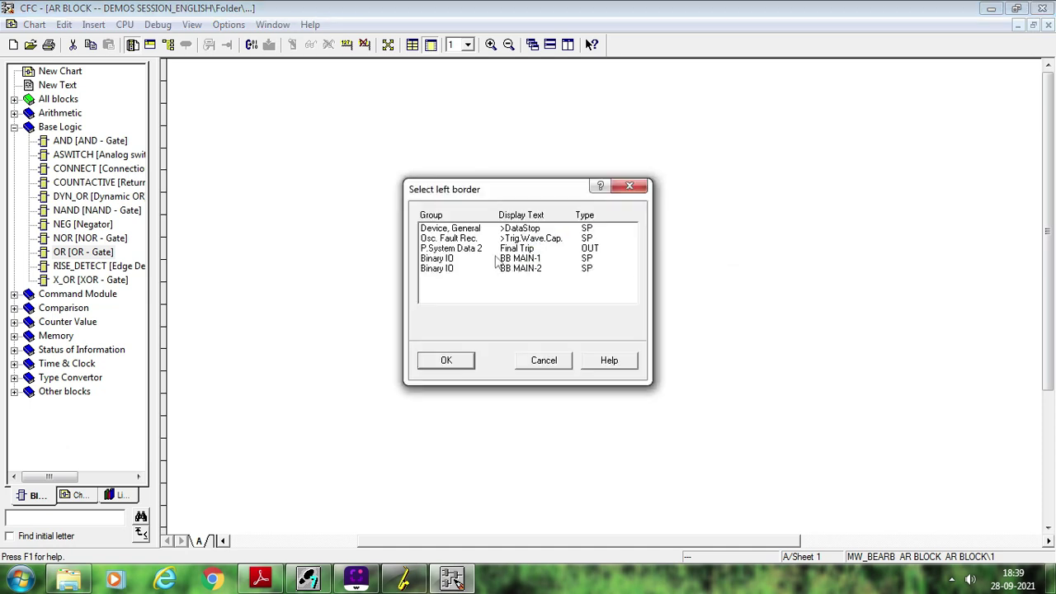
{"action": "left_click", "coordinate": [487, 259]}
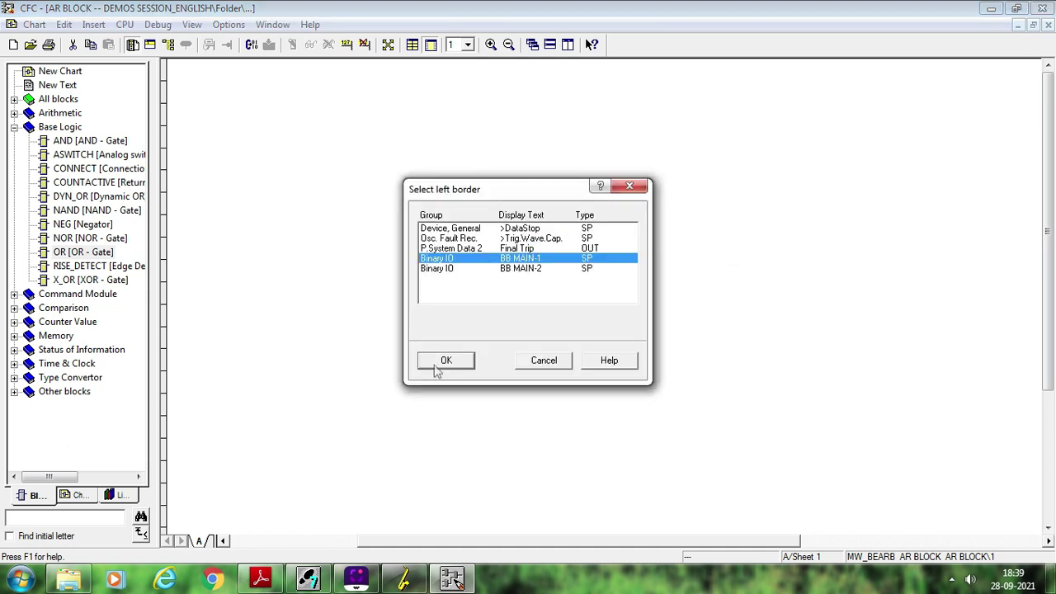
{"action": "left_click", "coordinate": [445, 359]}
{"action": "right_click", "coordinate": [533, 262]}
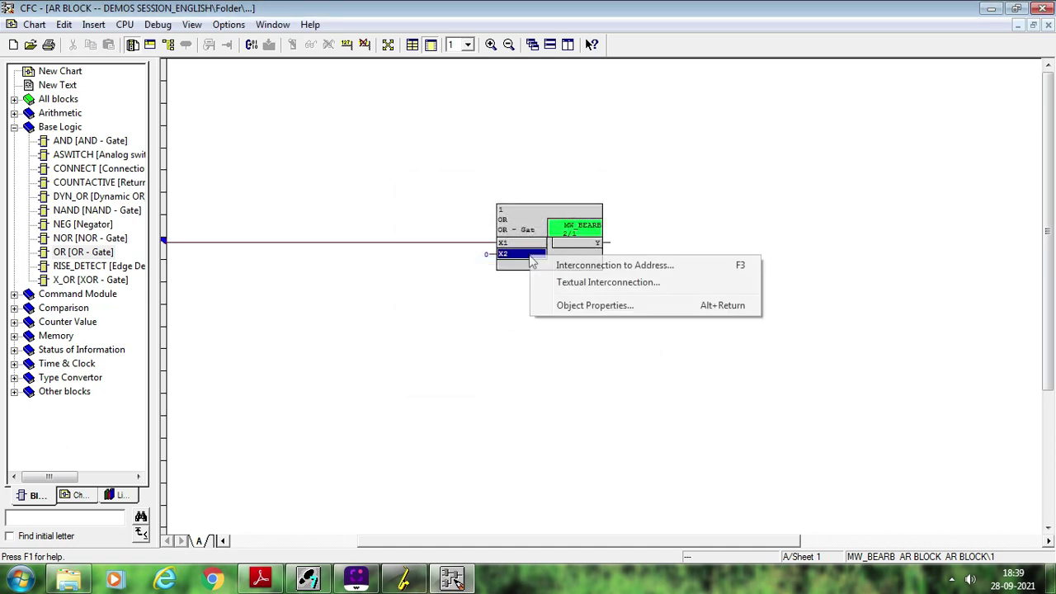
{"action": "left_click", "coordinate": [565, 262]}
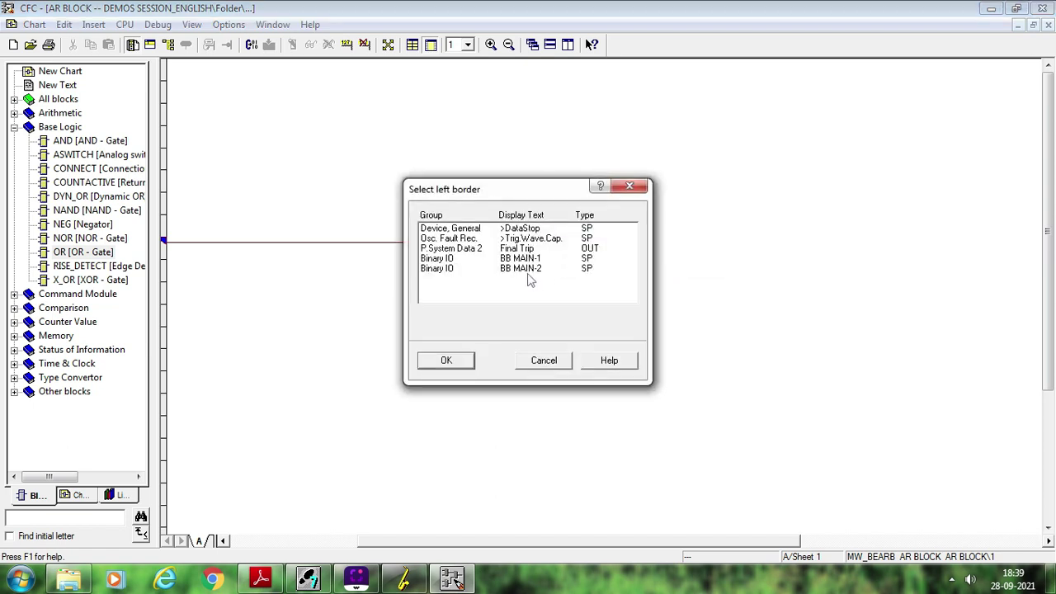
{"action": "left_click", "coordinate": [528, 269]}
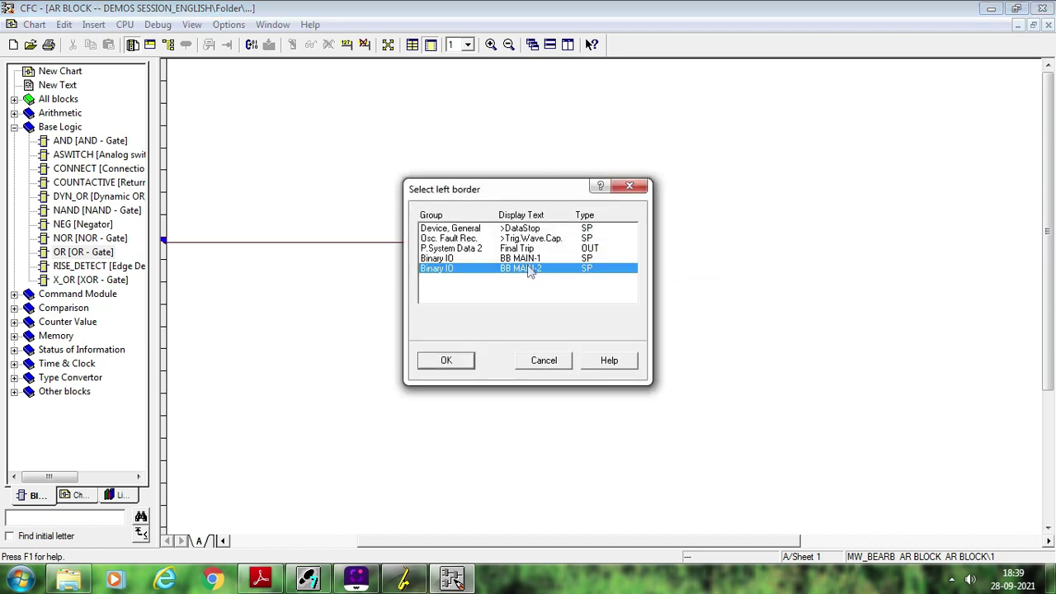
{"action": "left_click", "coordinate": [446, 361]}
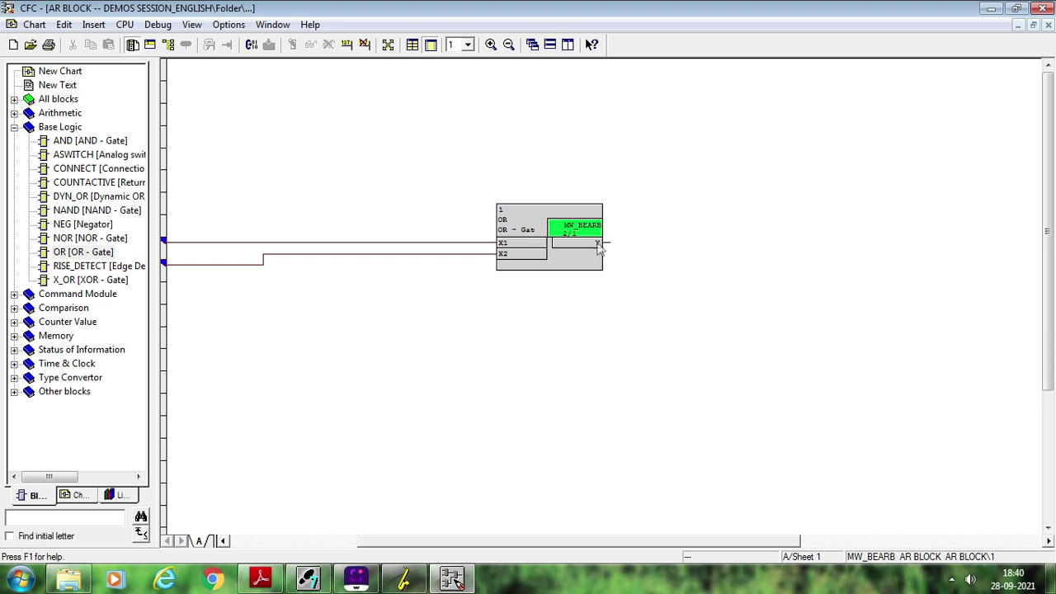
Connect the OR gate's output Y to the Auto Reclose signal >BLOCK AR at the right border.
{"action": "right_click", "coordinate": [599, 249]}
{"action": "left_click", "coordinate": [618, 253]}
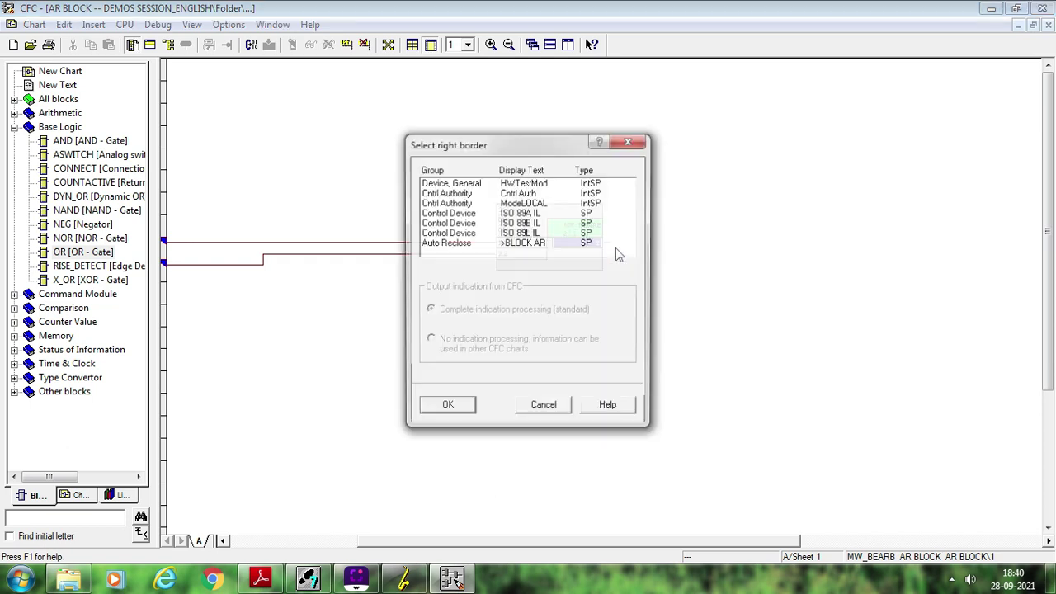
{"action": "left_click", "coordinate": [532, 245]}
{"action": "left_click", "coordinate": [446, 409]}
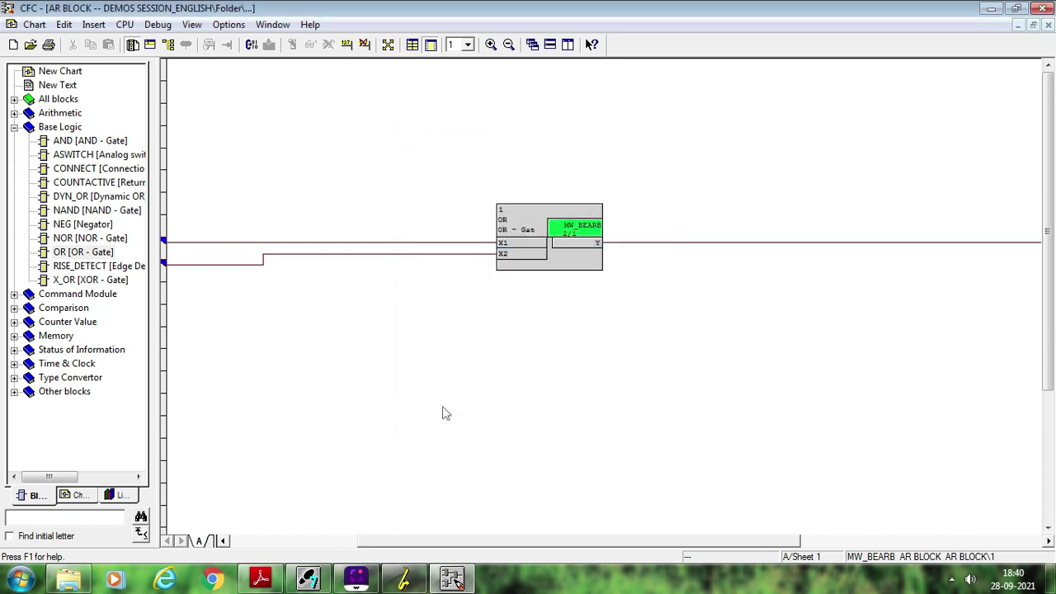
Check the consistency of the charts as program and close the resulting protocol.
{"action": "left_click", "coordinate": [35, 25]}
{"action": "mouse_move", "coordinate": [85, 174]}
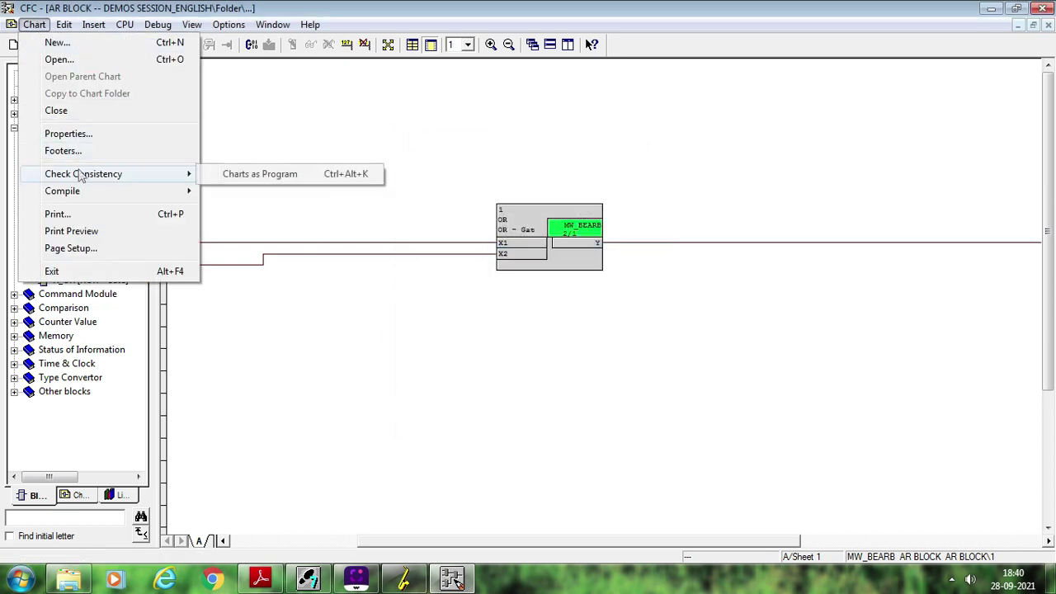
{"action": "left_click", "coordinate": [243, 175]}
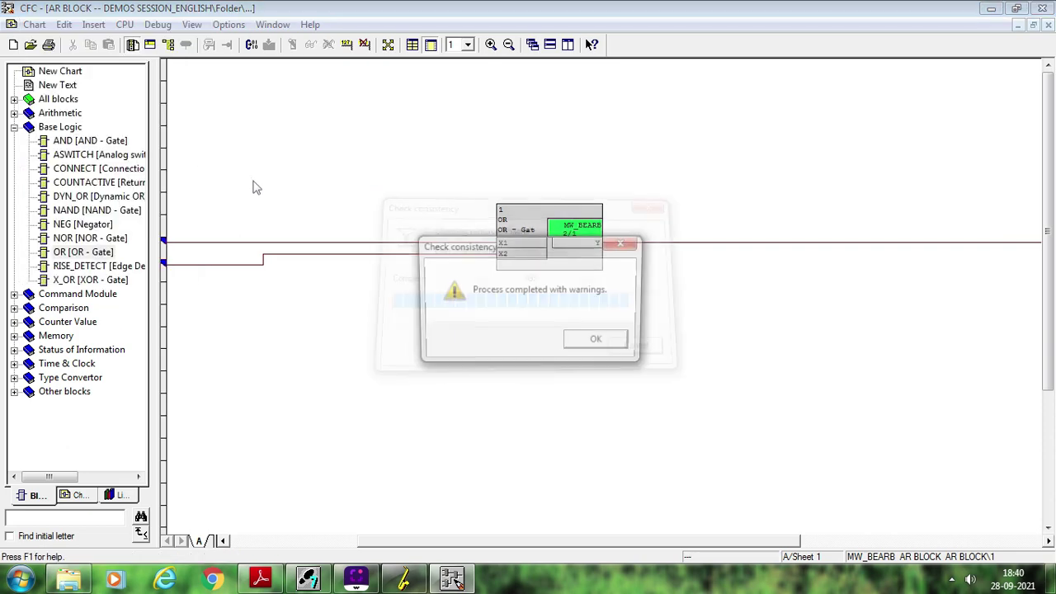
{"action": "left_click", "coordinate": [599, 343]}
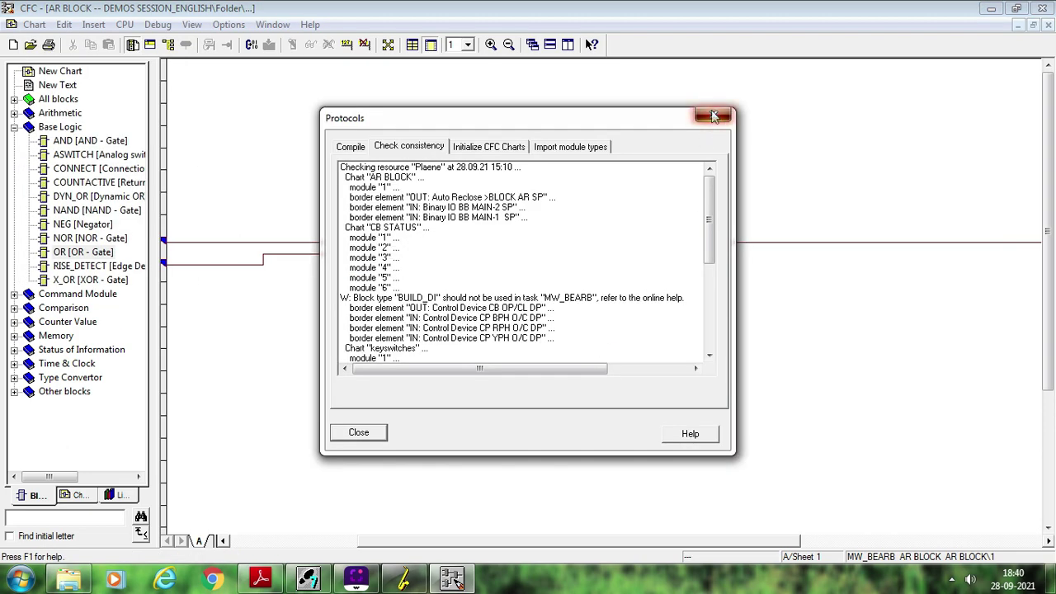
{"action": "left_click", "coordinate": [715, 117]}
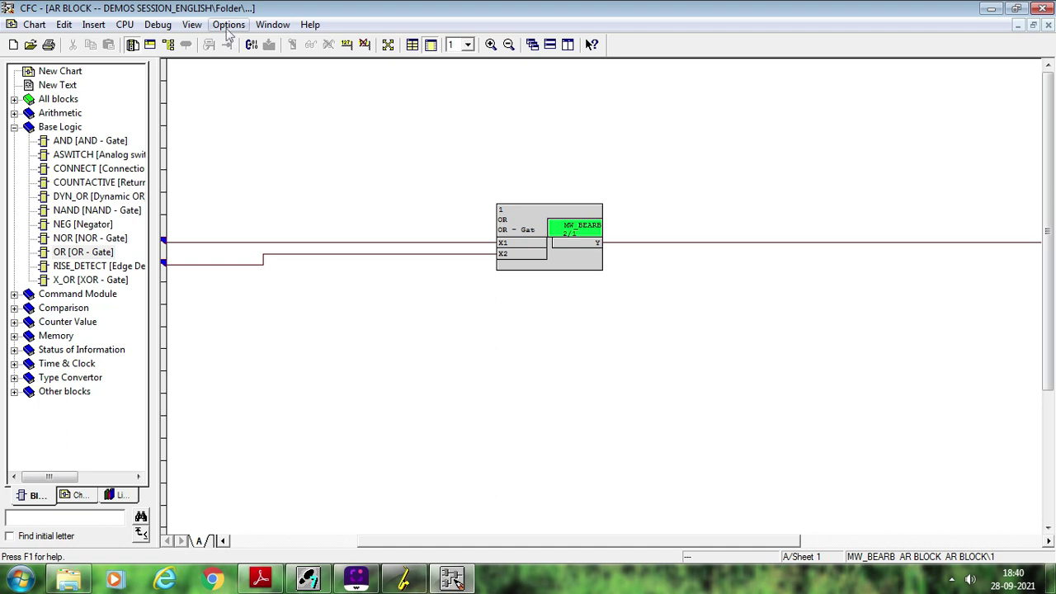
Optimize the run sequence of the CFC charts and confirm the operation.
{"action": "left_click", "coordinate": [229, 24]}
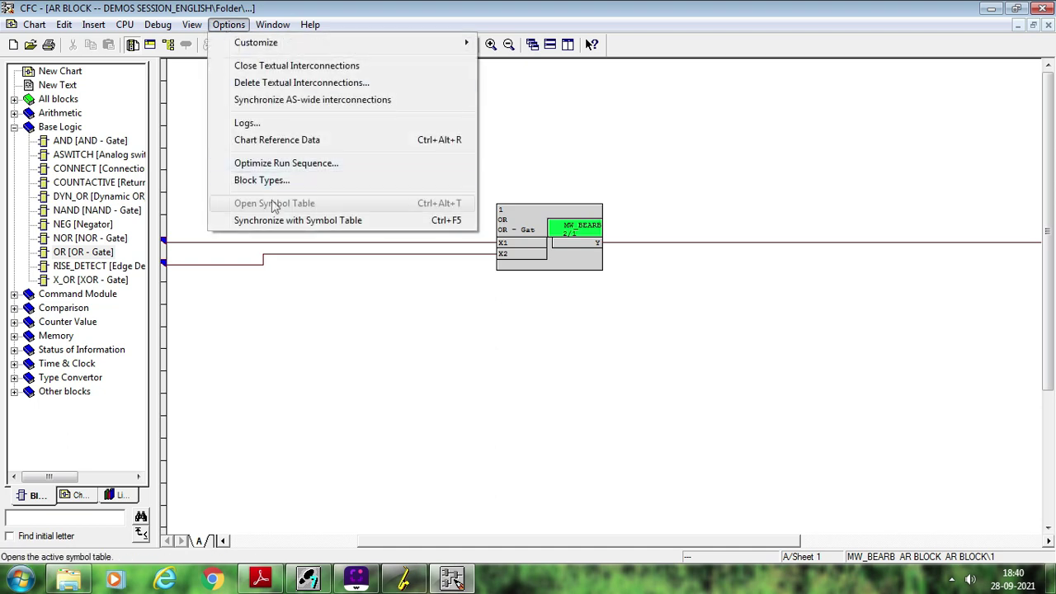
{"action": "left_click", "coordinate": [333, 164]}
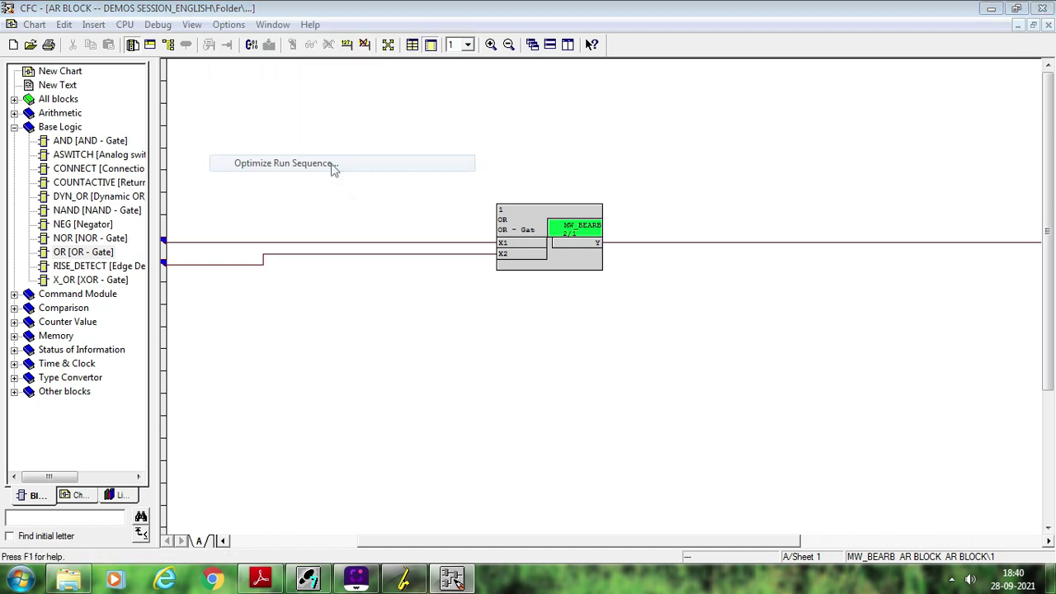
{"action": "left_click", "coordinate": [393, 338]}
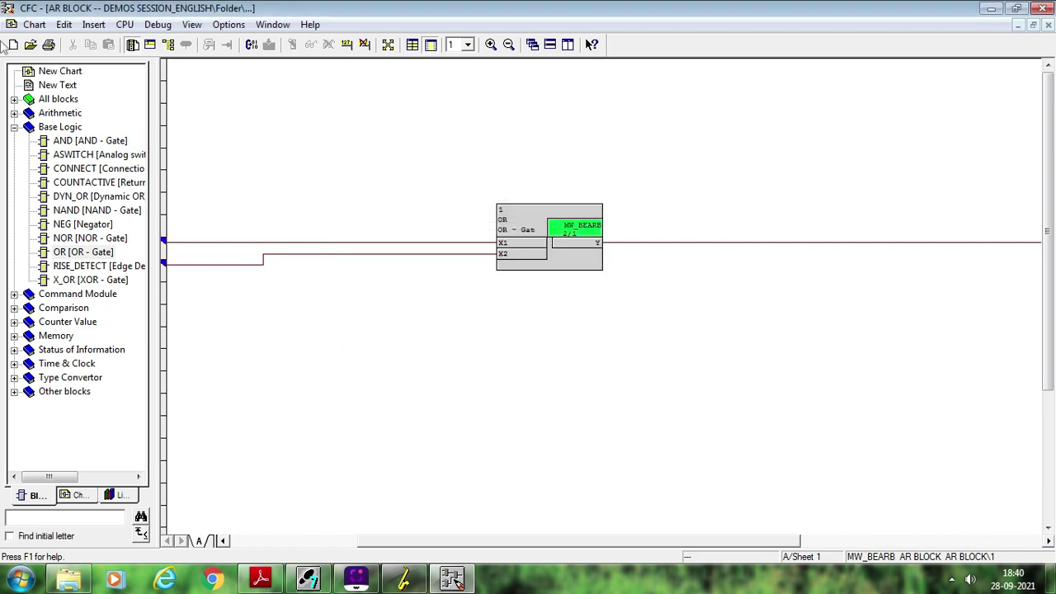
Repeat the consistency check of the charts as program after the run sequence optimization and view its protocol.
{"action": "left_click", "coordinate": [35, 24]}
{"action": "mouse_move", "coordinate": [141, 175]}
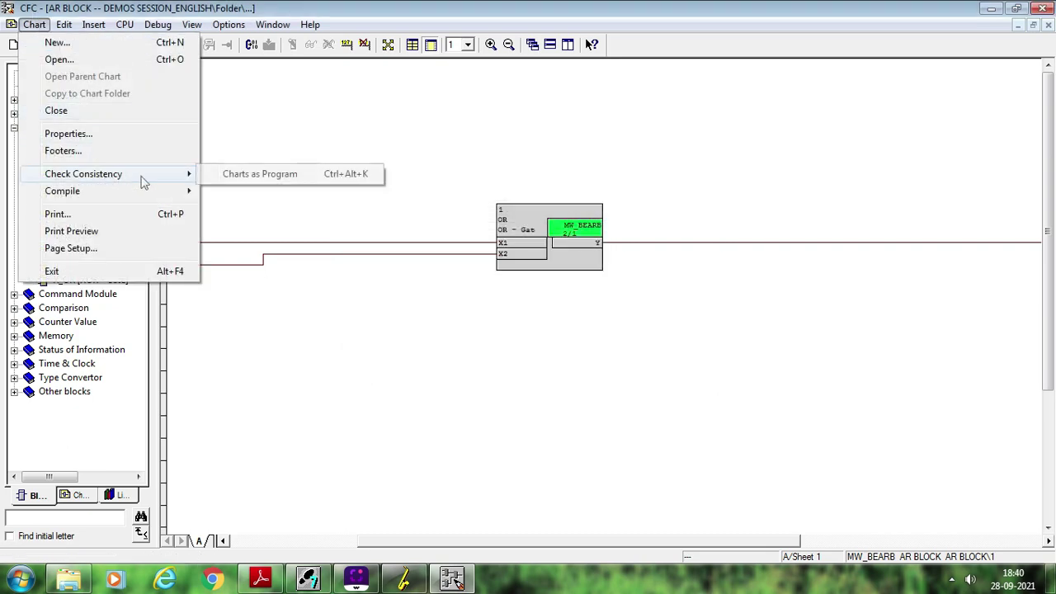
{"action": "left_click", "coordinate": [229, 174]}
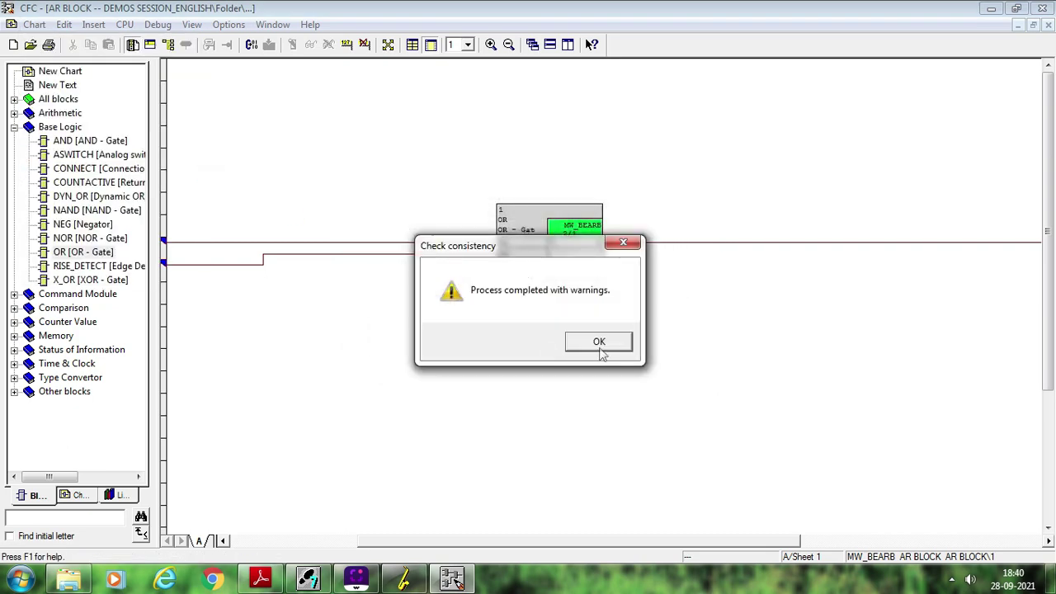
{"action": "left_click", "coordinate": [600, 343]}
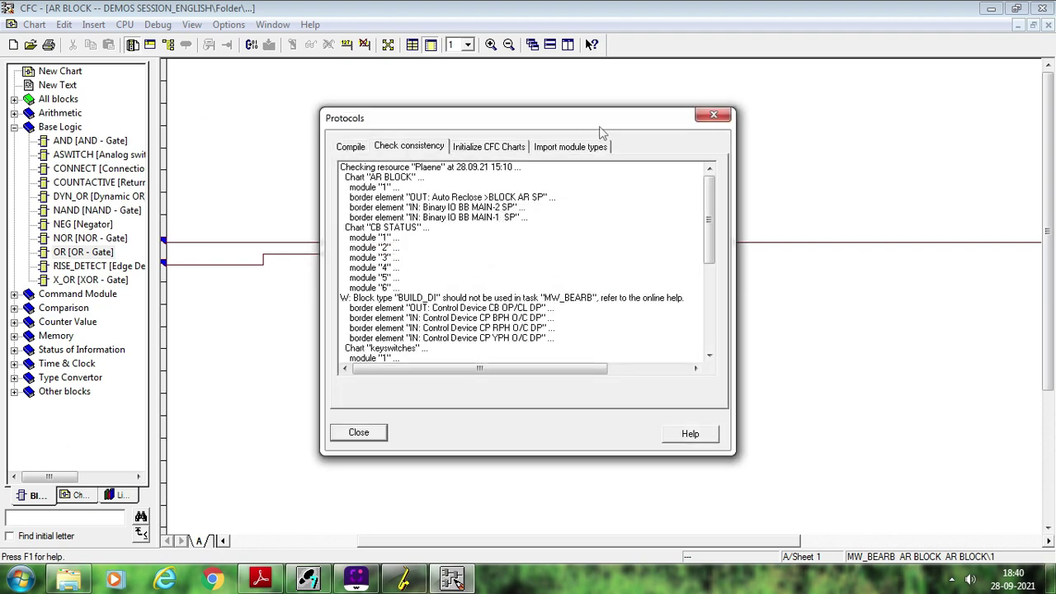
Compile the CFC charts as program, confirm the operation, close its protocol and leave the chart editor.
{"action": "key", "text": "Escape"}
{"action": "left_click", "coordinate": [34, 25]}
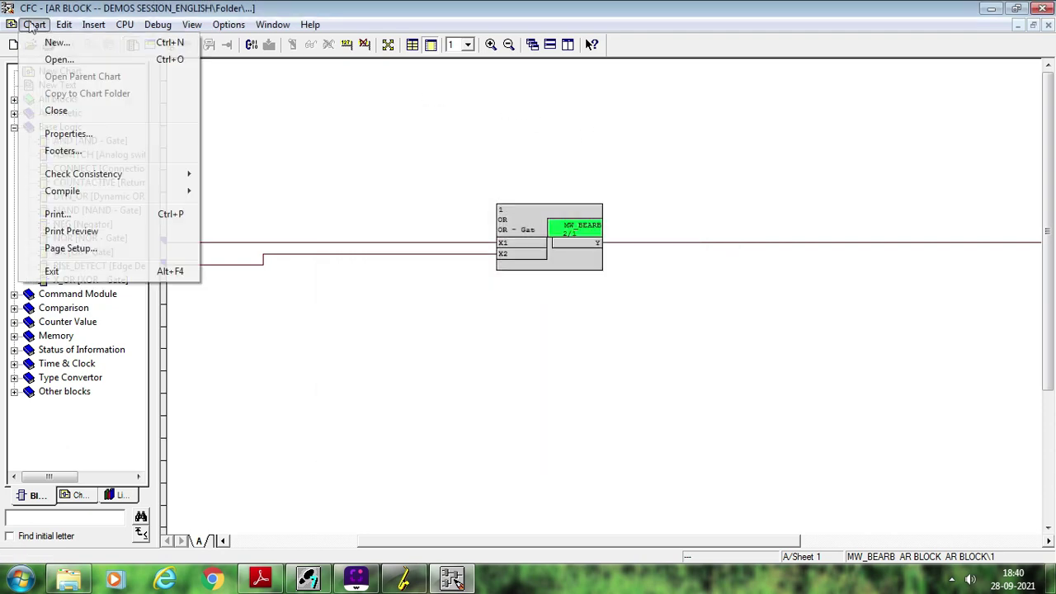
{"action": "mouse_move", "coordinate": [150, 196]}
{"action": "left_click", "coordinate": [233, 195]}
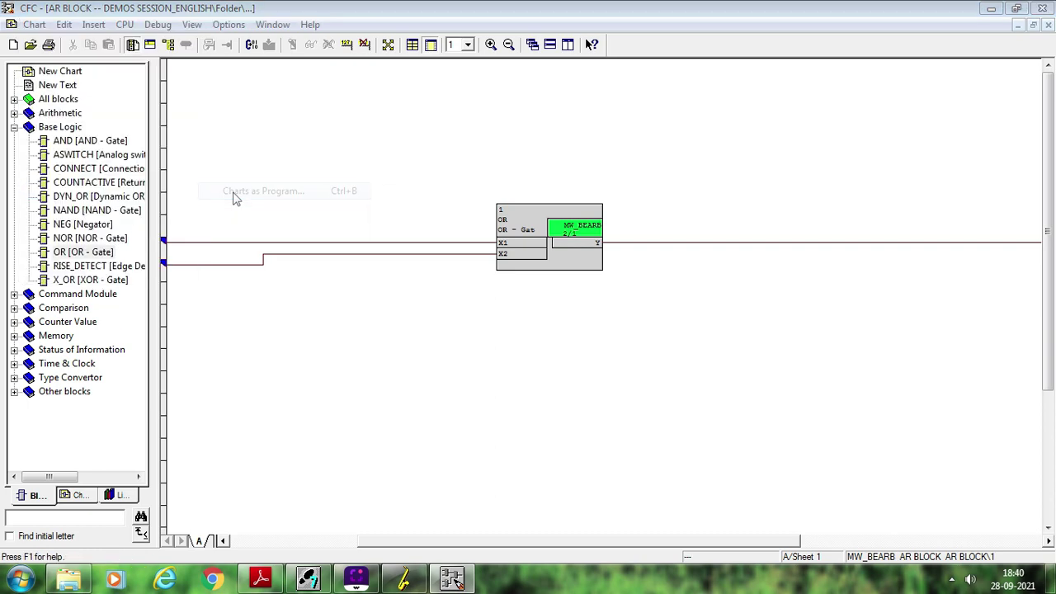
{"action": "left_click", "coordinate": [617, 346]}
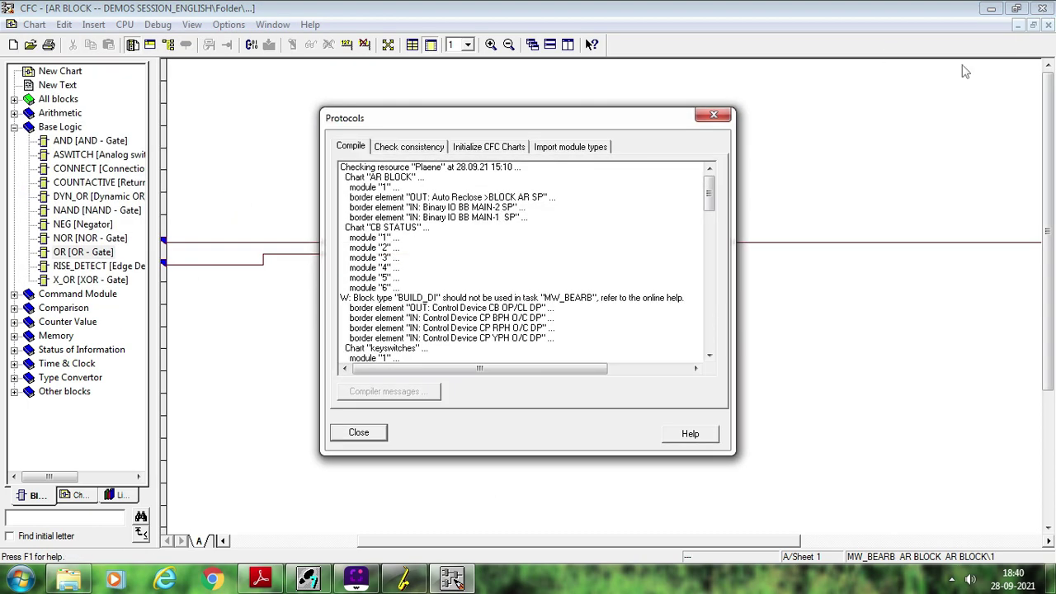
{"action": "left_click", "coordinate": [714, 115]}
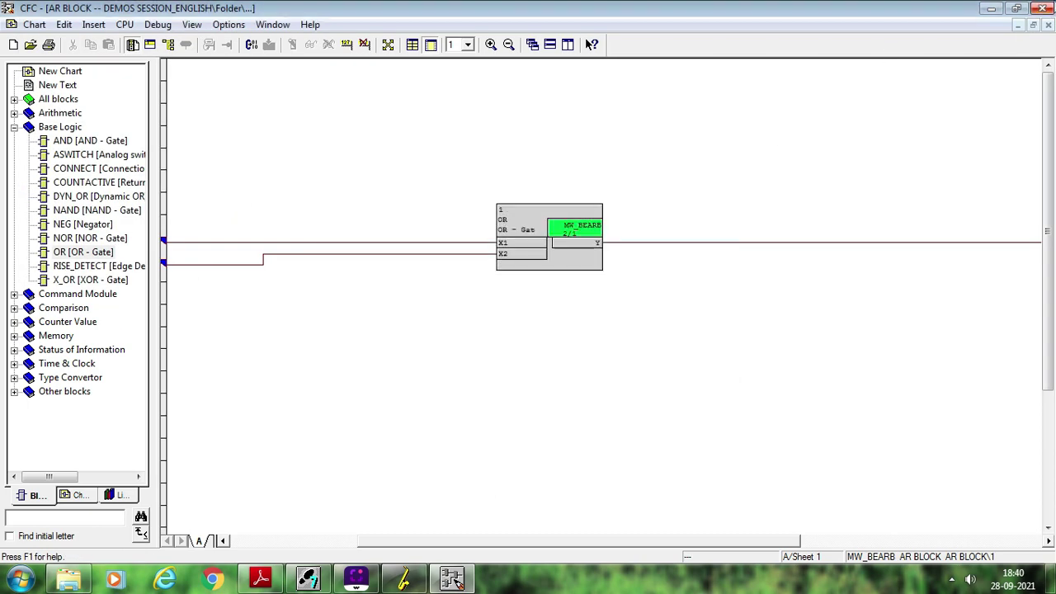
{"action": "left_click", "coordinate": [1045, 8]}
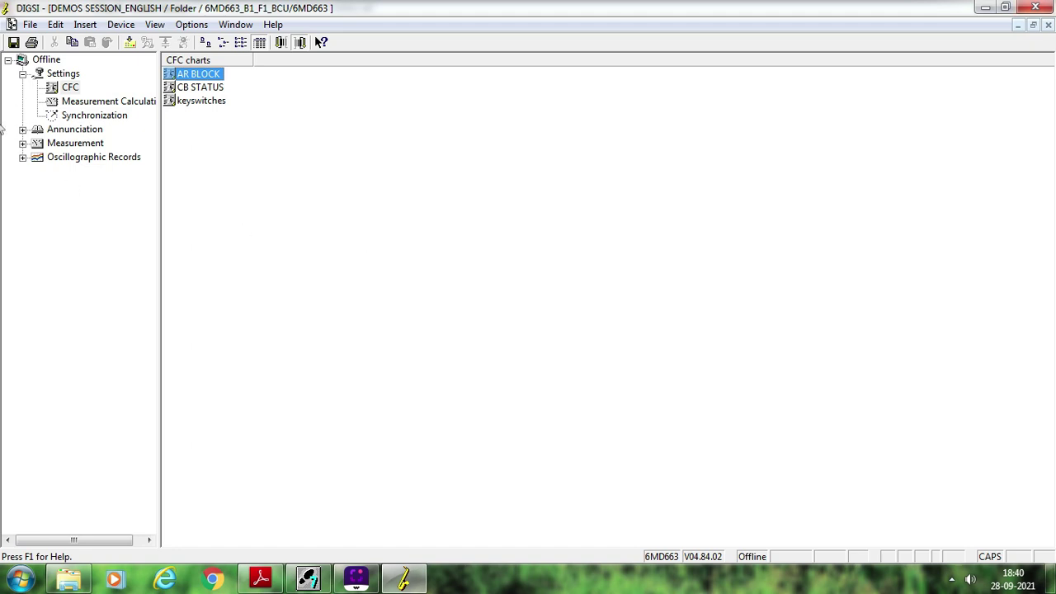
Open the Masking I/O configuration matrix from the device settings and expand the Auto Reclose group.
{"action": "double_click", "coordinate": [73, 78]}
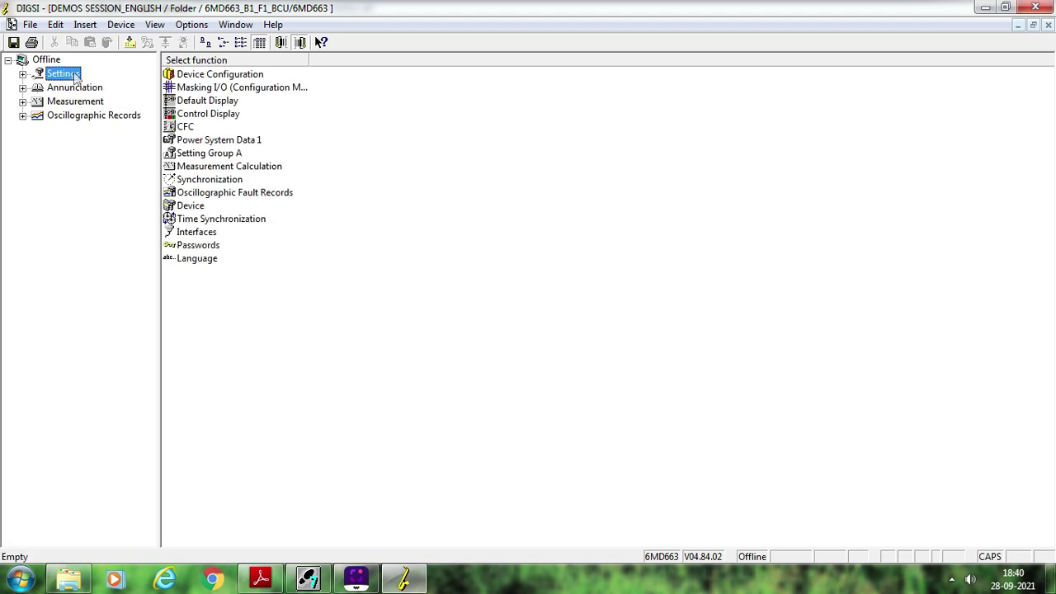
{"action": "double_click", "coordinate": [199, 88]}
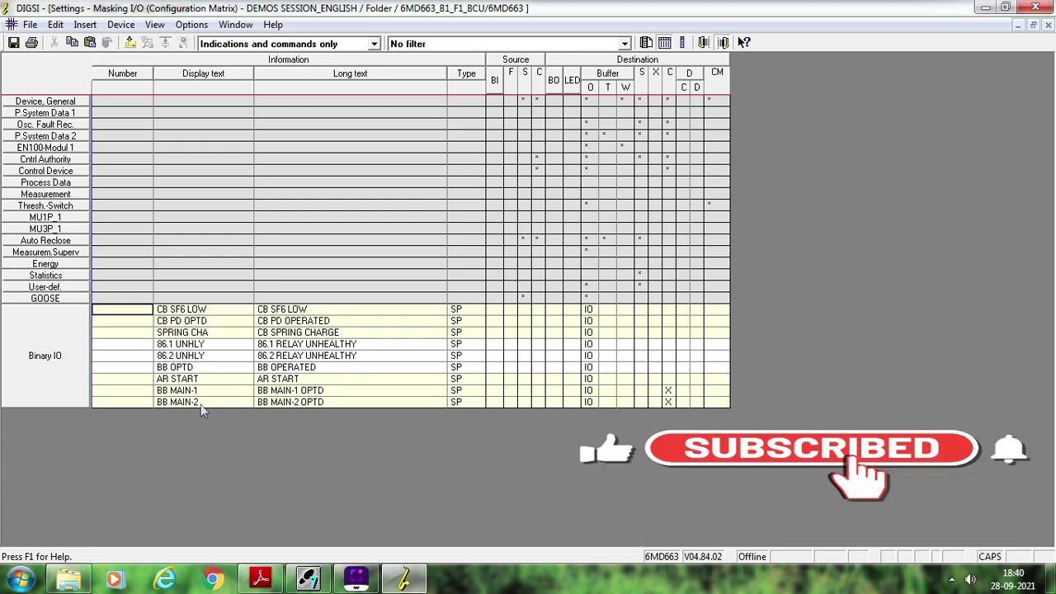
{"action": "left_click", "coordinate": [61, 242]}
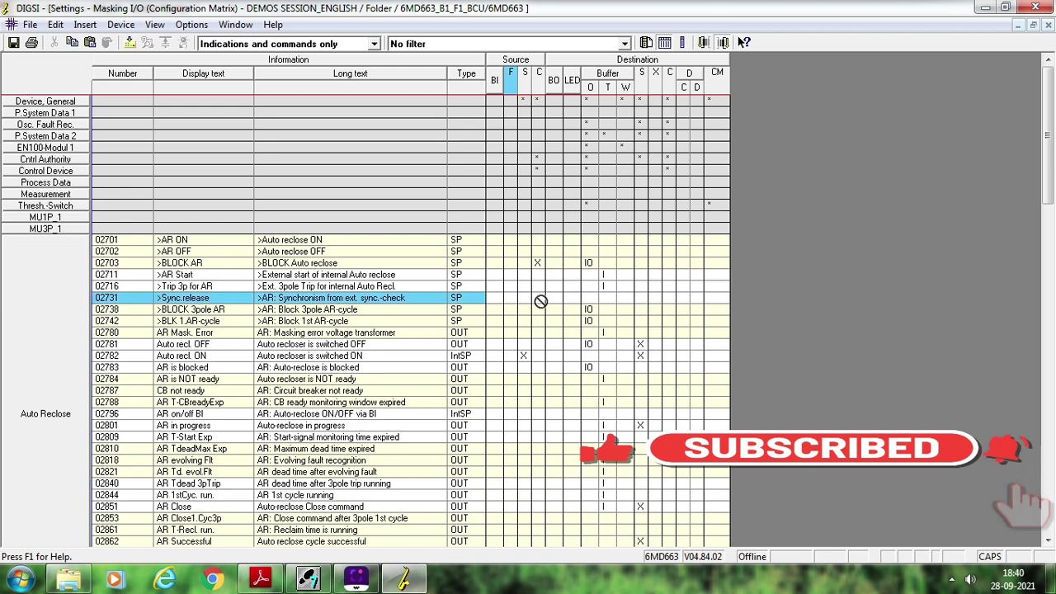
{"action": "mouse_move", "coordinate": [177, 347]}
{"action": "left_mouse_down"}
{"action": "mouse_move", "coordinate": [272, 305]}
{"action": "mouse_move", "coordinate": [535, 132]}
{"action": "mouse_move", "coordinate": [521, 108]}
{"action": "mouse_move", "coordinate": [230, 348]}
{"action": "mouse_move", "coordinate": [186, 351]}
{"action": "left_mouse_up"}
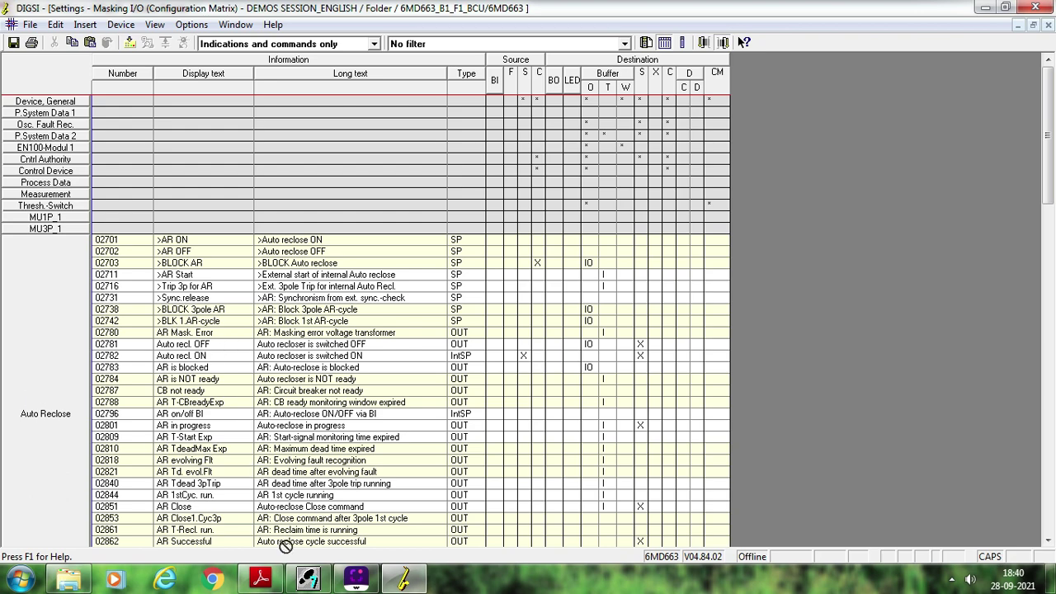
Switch to Adobe Reader and examine the BCU input circuit drawing for the CB ready for auto reclose binary input.
{"action": "left_click", "coordinate": [262, 576]}
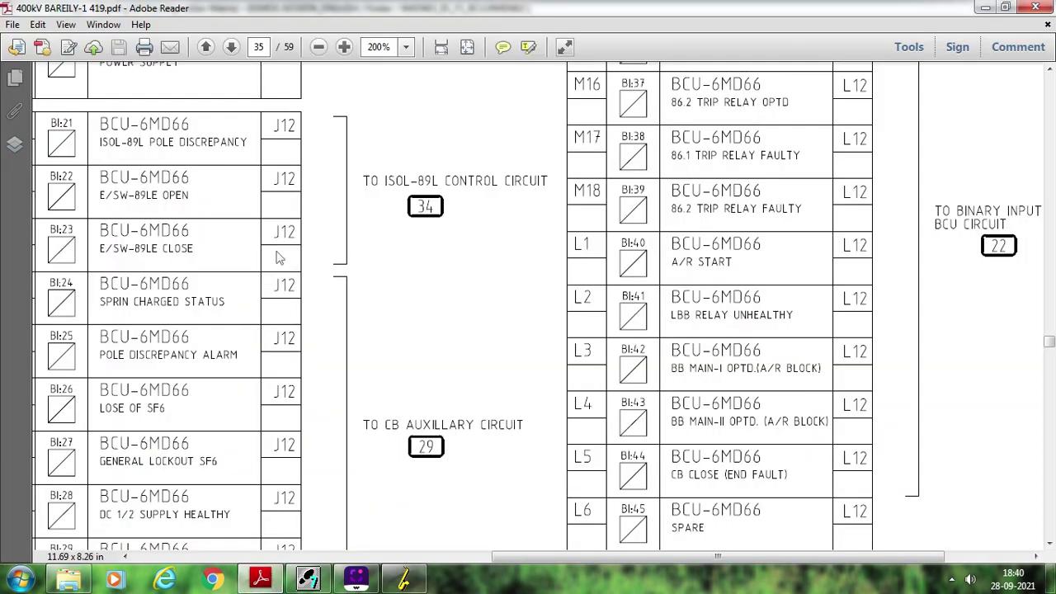
{"action": "left_click_drag", "start_coordinate": [525, 559], "coordinate": [156, 578]}
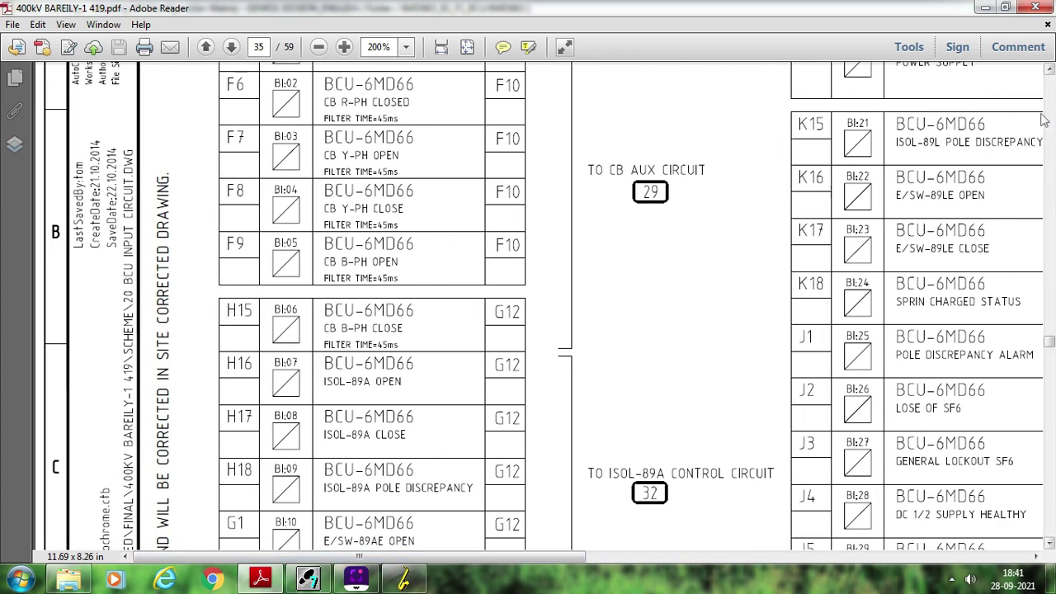
{"action": "left_click", "coordinate": [1049, 69]}
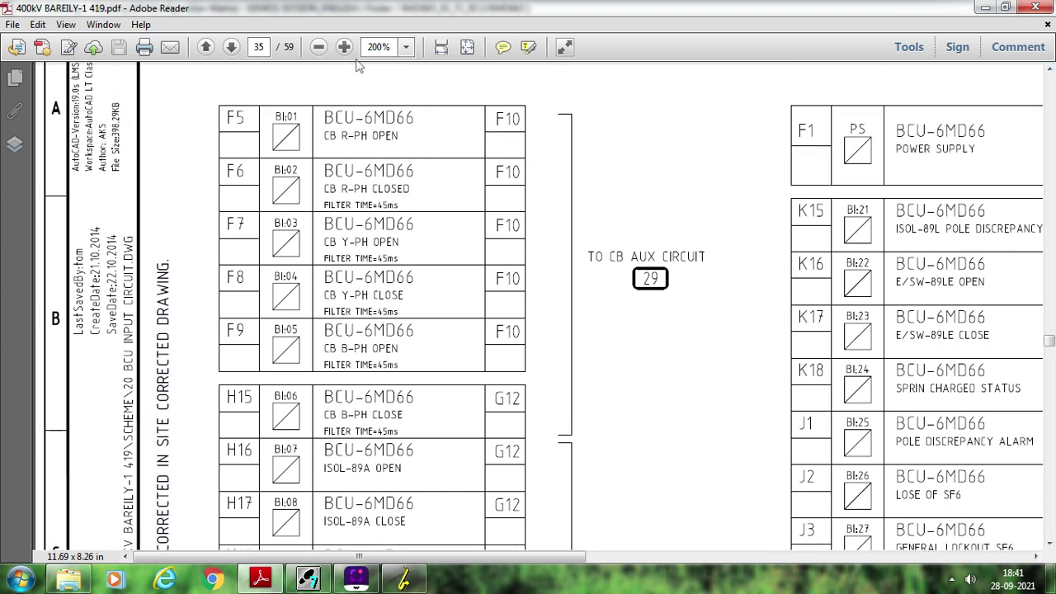
{"action": "left_click", "coordinate": [320, 49]}
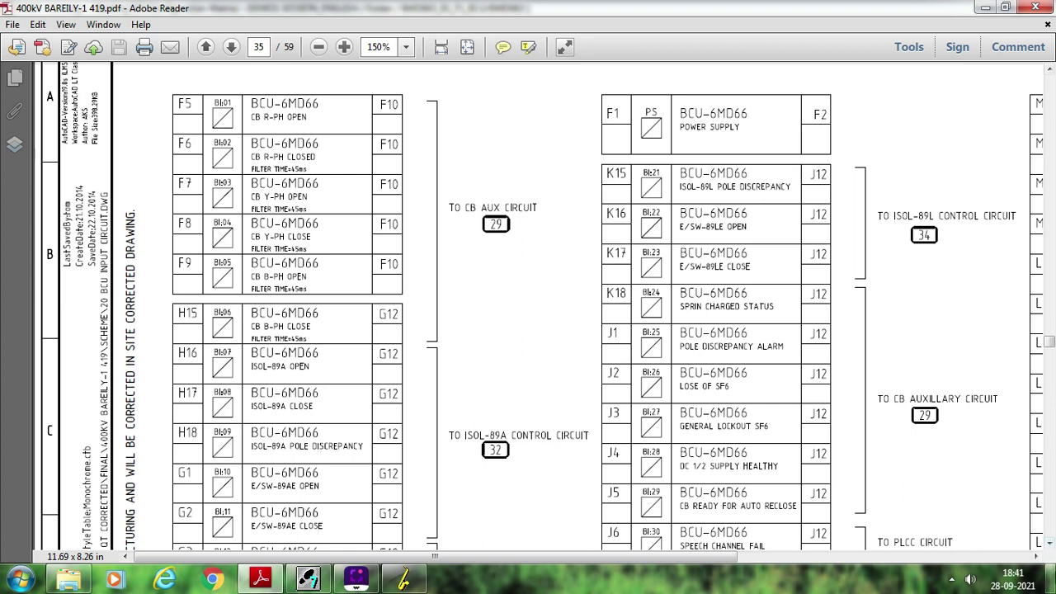
{"action": "left_click", "coordinate": [1049, 542]}
{"action": "left_click_drag", "start_coordinate": [1050, 543], "coordinate": [1050, 543]}
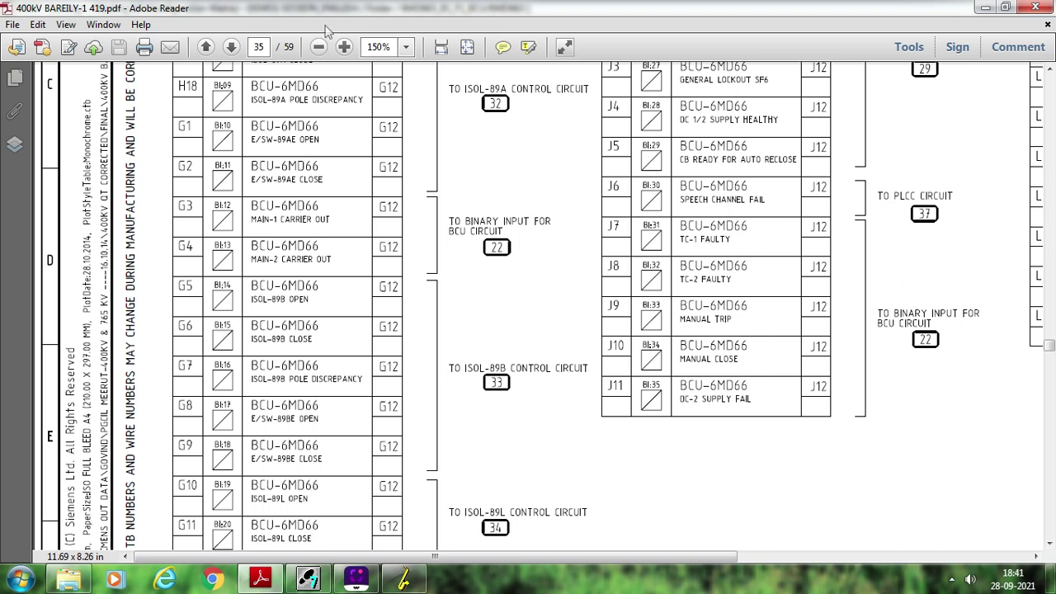
{"action": "left_click", "coordinate": [344, 47]}
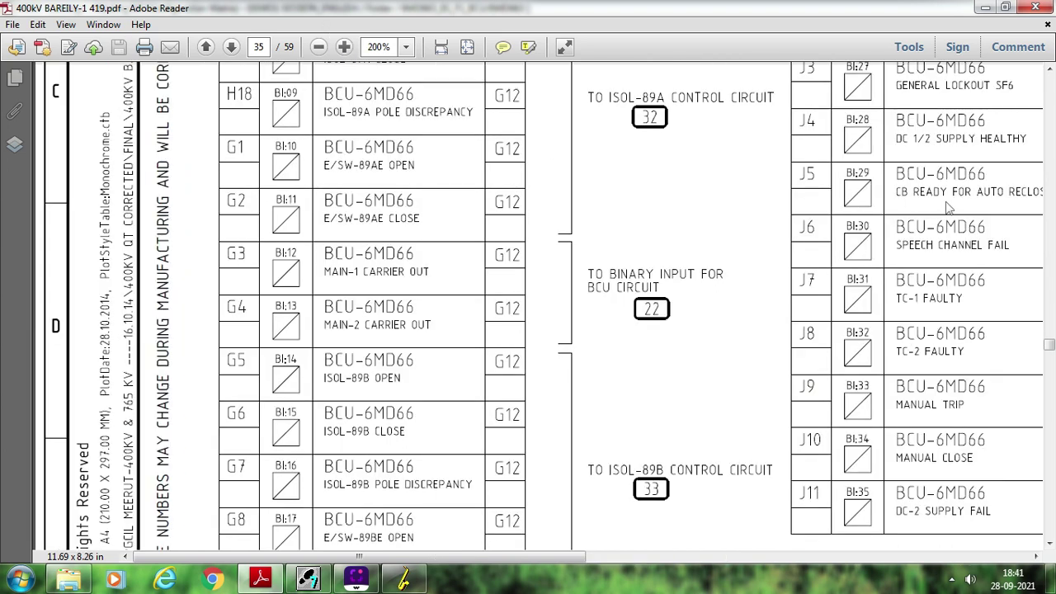
Back in DIGSI, assign >CB1 Ready in P.System Data 2 to binary input 29 as H (active with voltage) and collapse the group.
{"action": "left_click", "coordinate": [403, 580]}
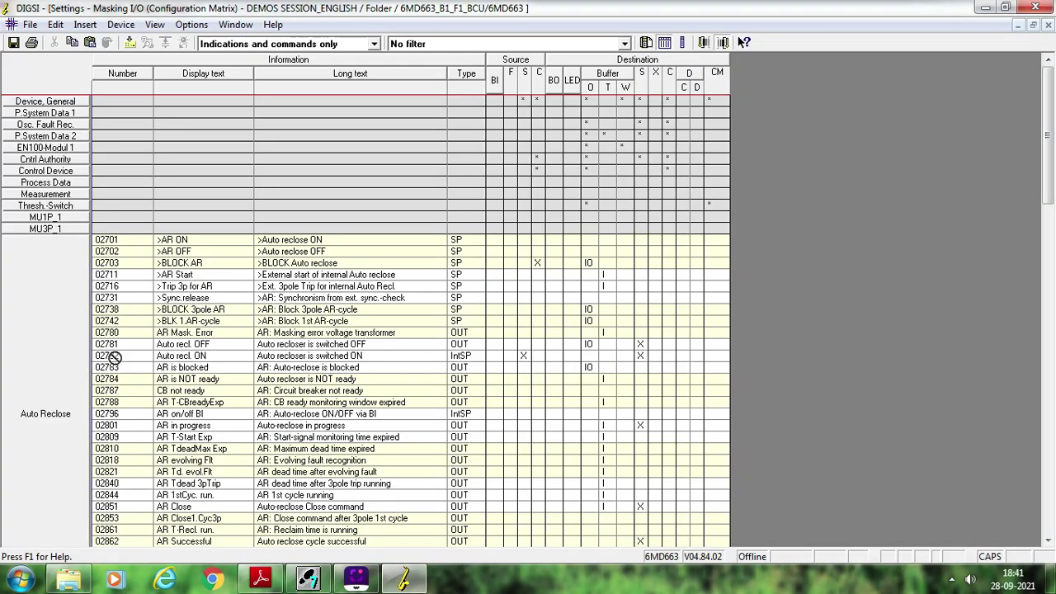
{"action": "double_click", "coordinate": [61, 137]}
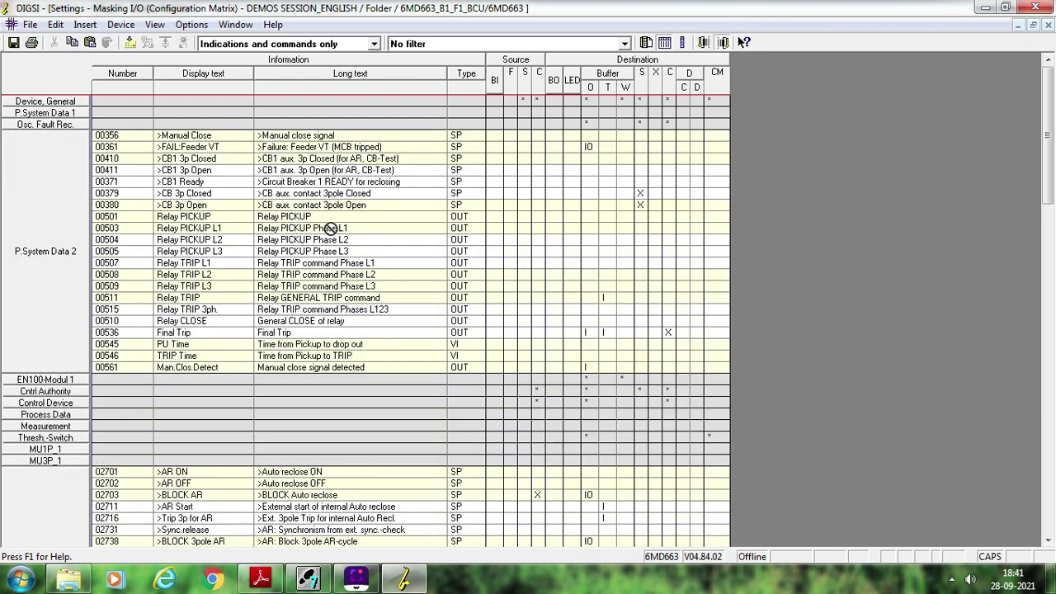
{"action": "left_click", "coordinate": [495, 82]}
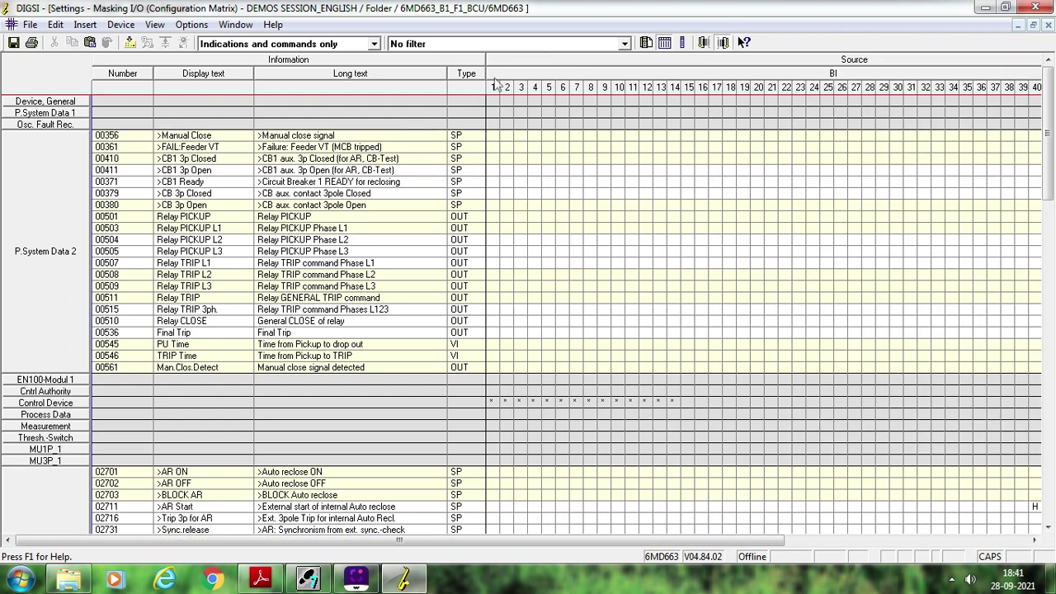
{"action": "right_click", "coordinate": [881, 187]}
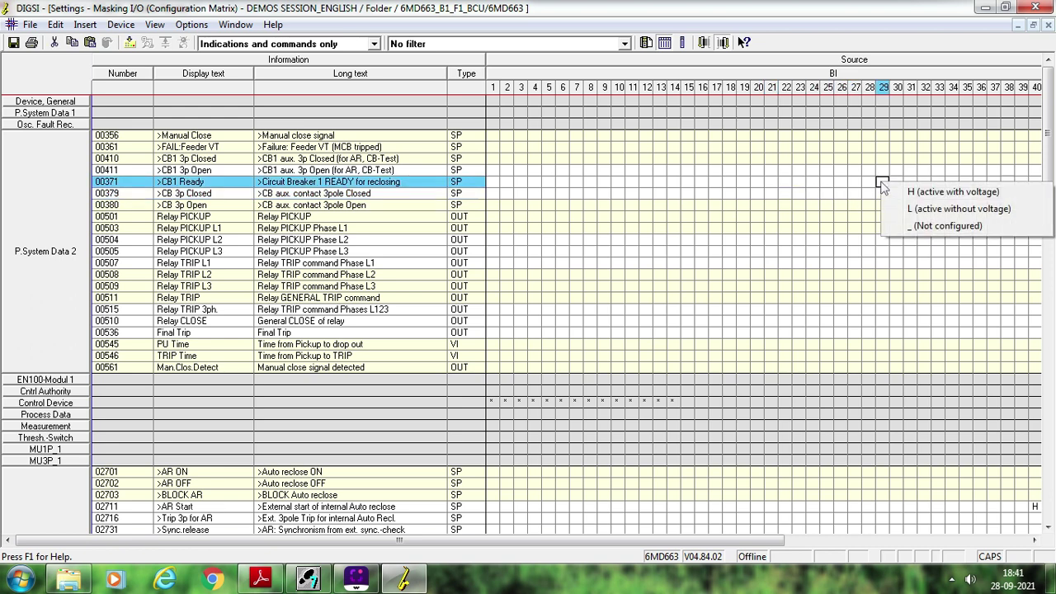
{"action": "left_click", "coordinate": [924, 193]}
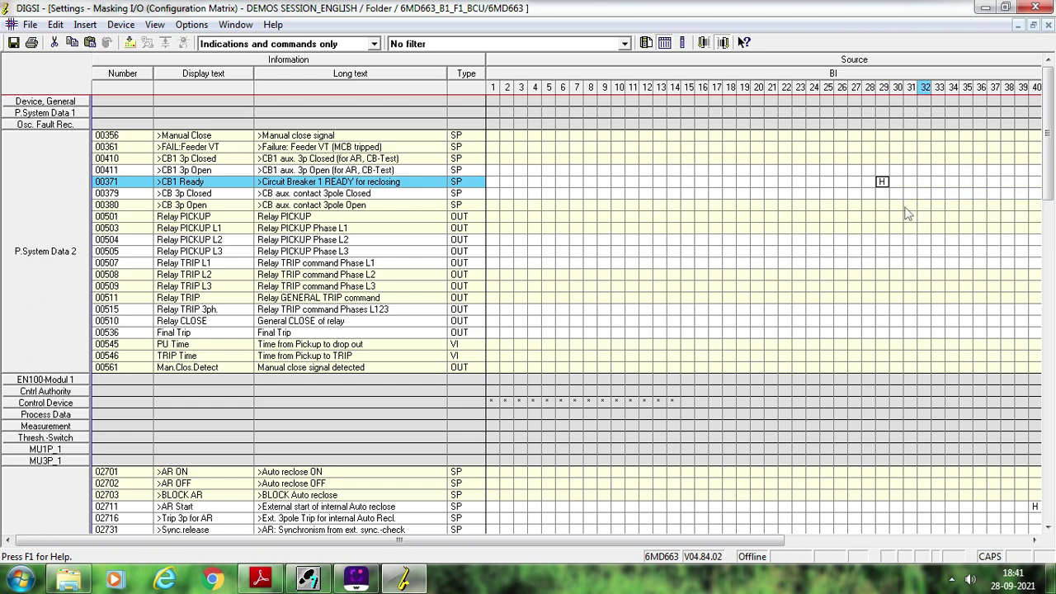
{"action": "left_click", "coordinate": [83, 198]}
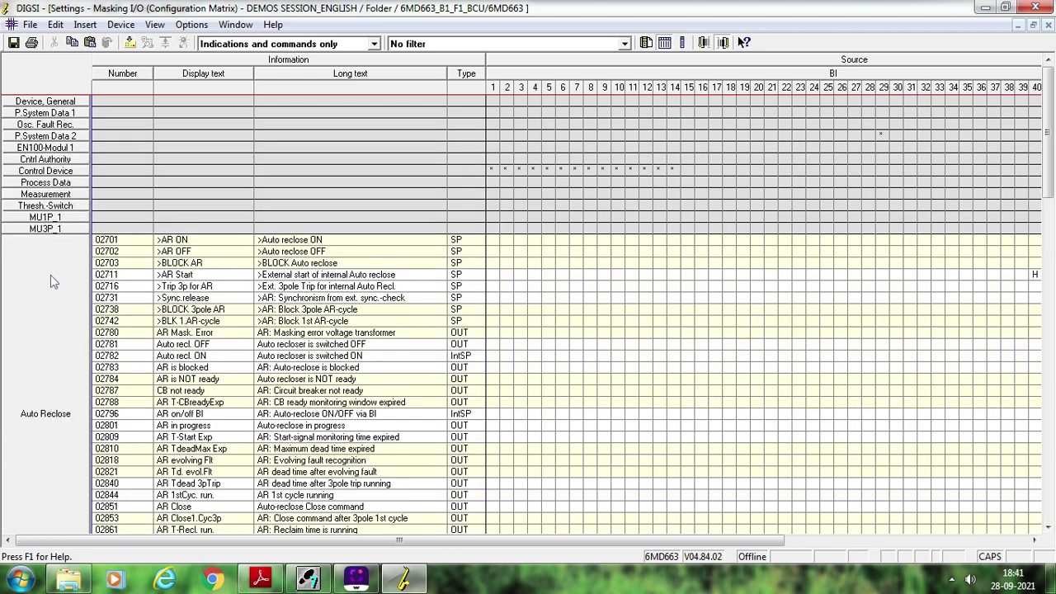
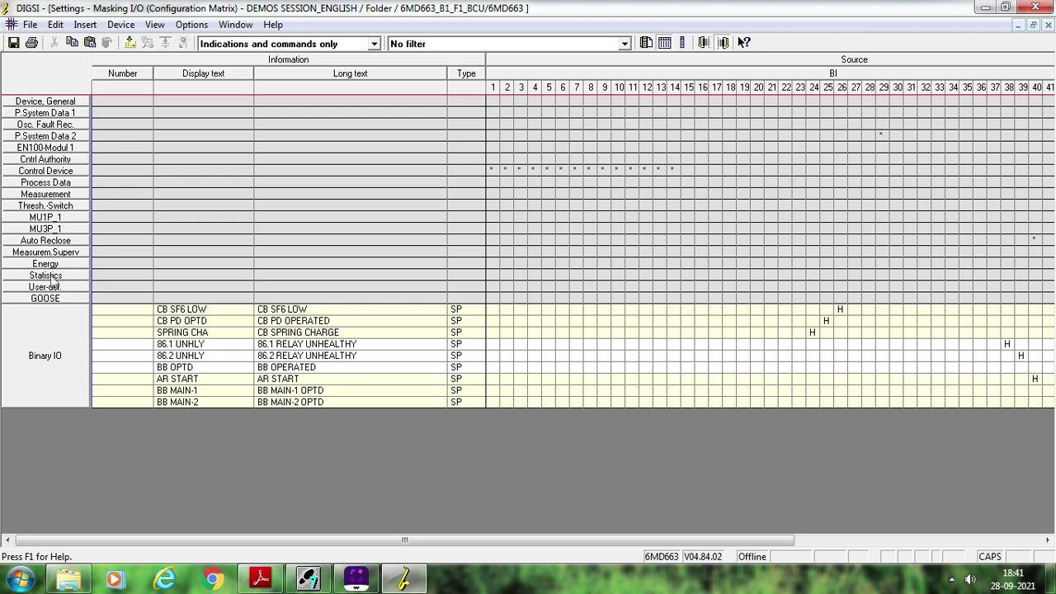
Collapse the binary input columns, expand the binary output columns, and review the Auto Reclose and User-def. groups.
{"action": "left_click", "coordinate": [60, 241]}
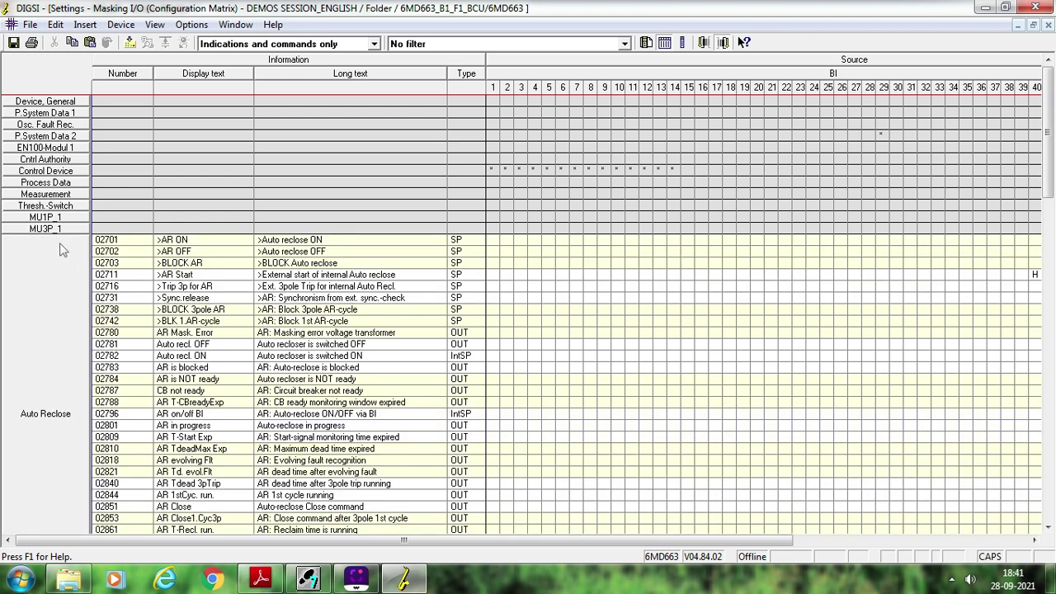
{"action": "left_click", "coordinate": [581, 81]}
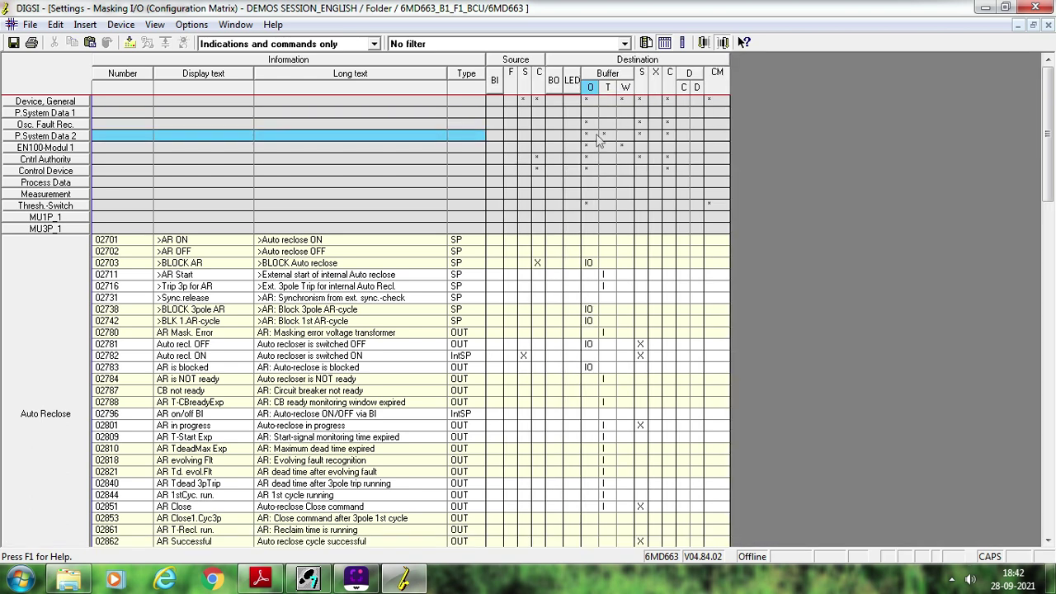
{"action": "left_click", "coordinate": [555, 88]}
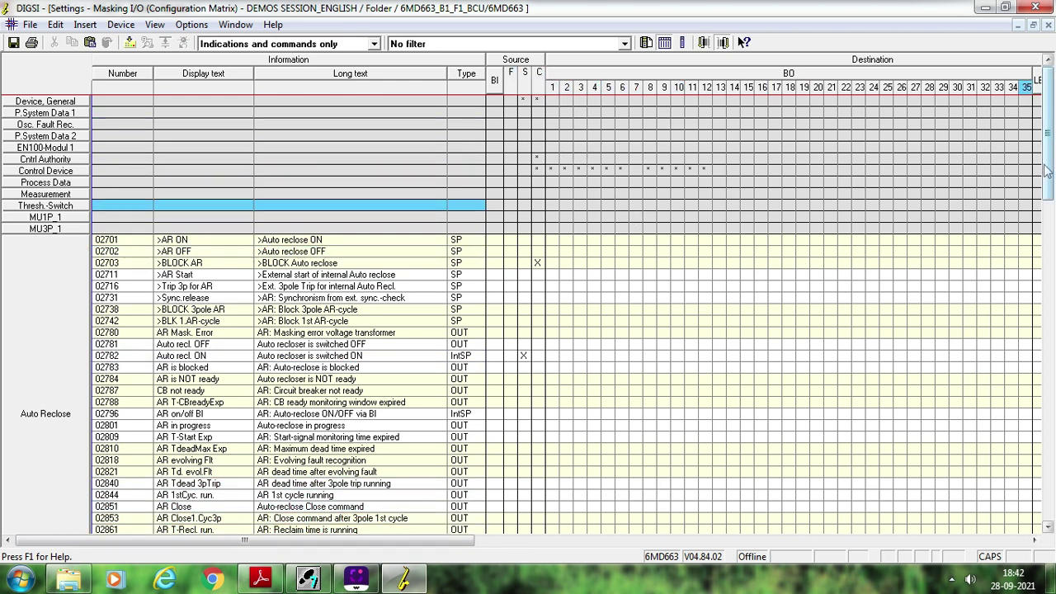
{"action": "left_click_drag", "start_coordinate": [1047, 173], "coordinate": [1048, 491]}
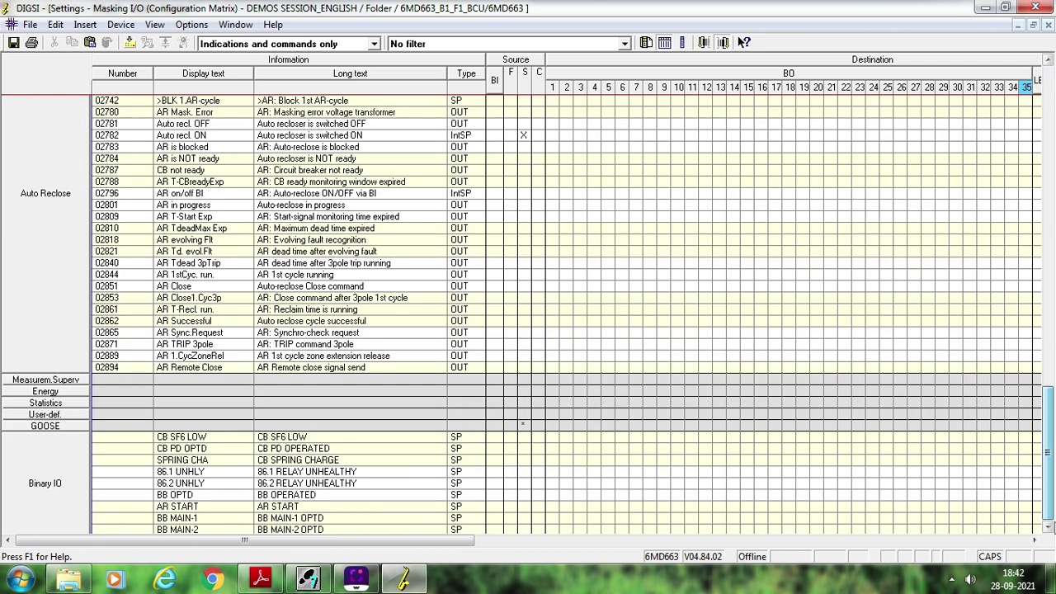
{"action": "left_click", "coordinate": [48, 484]}
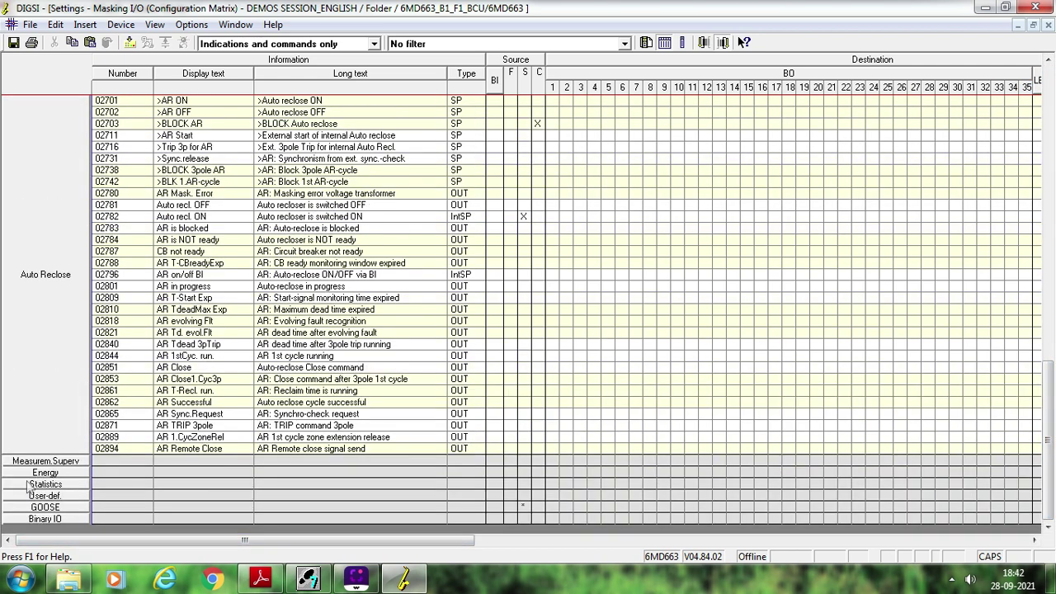
{"action": "left_click", "coordinate": [56, 496]}
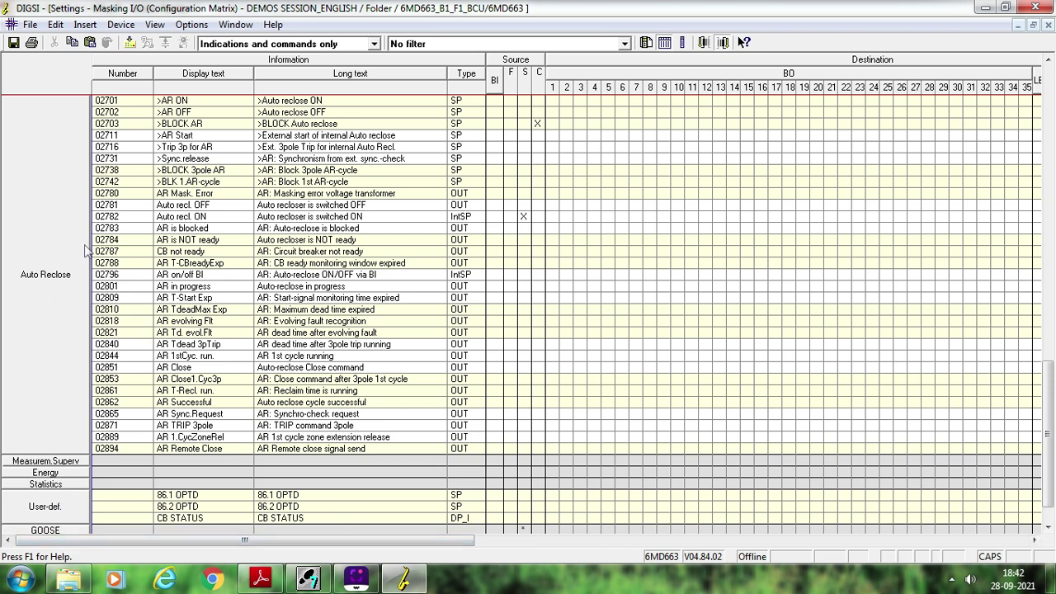
Examine which binary outputs the CB OPEN/CLOSE command uses in the Control Device group.
{"action": "scroll", "coordinate": [85, 250], "scroll_direction": "up", "scroll_amount": 10}
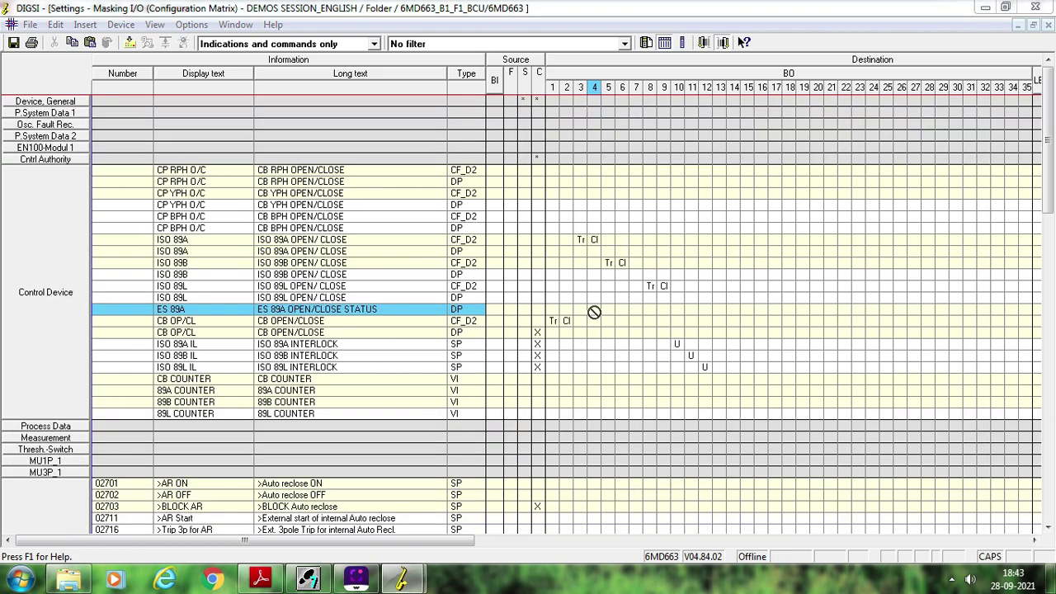
{"action": "key", "text": "F1"}
{"action": "left_click", "coordinate": [602, 9]}
{"action": "left_click", "coordinate": [566, 321]}
{"action": "left_click", "coordinate": [554, 323]}
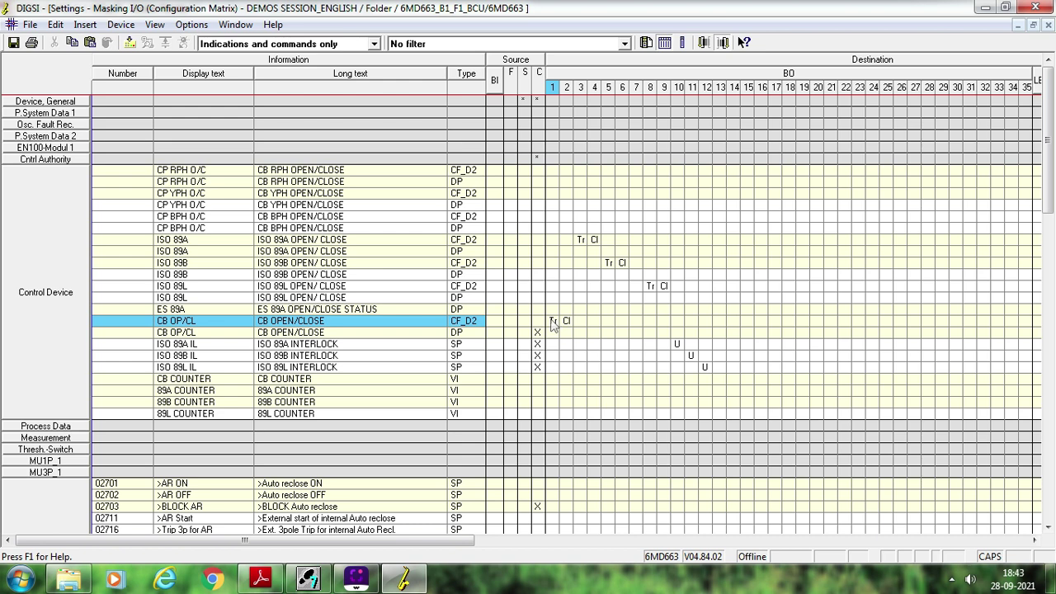
{"action": "left_click", "coordinate": [568, 324]}
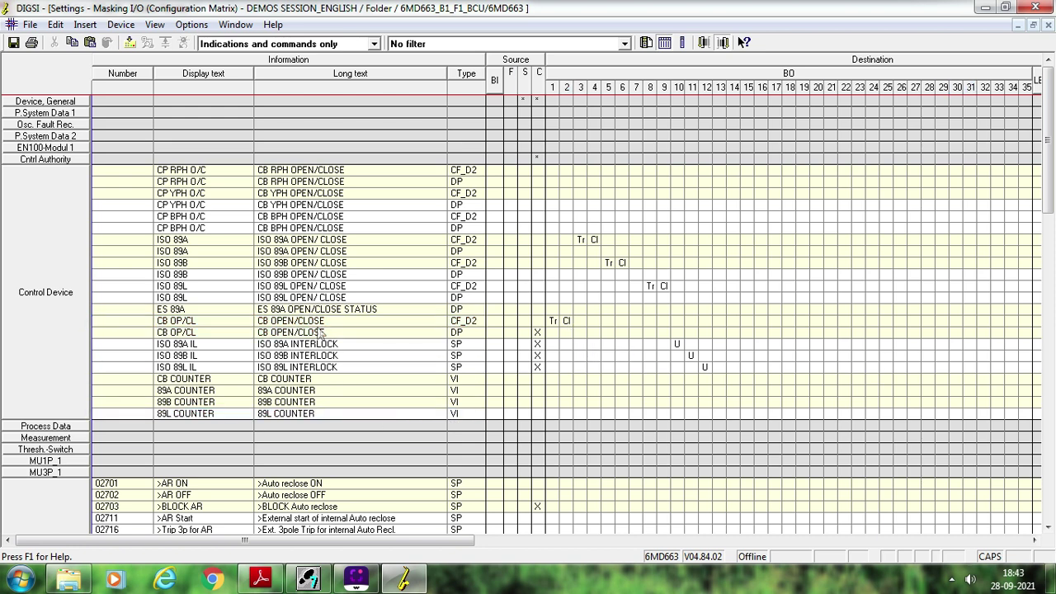
Assign the Auto Reclose signal AR Close to binary output 2 as U (Unlatched).
{"action": "double_click", "coordinate": [32, 240]}
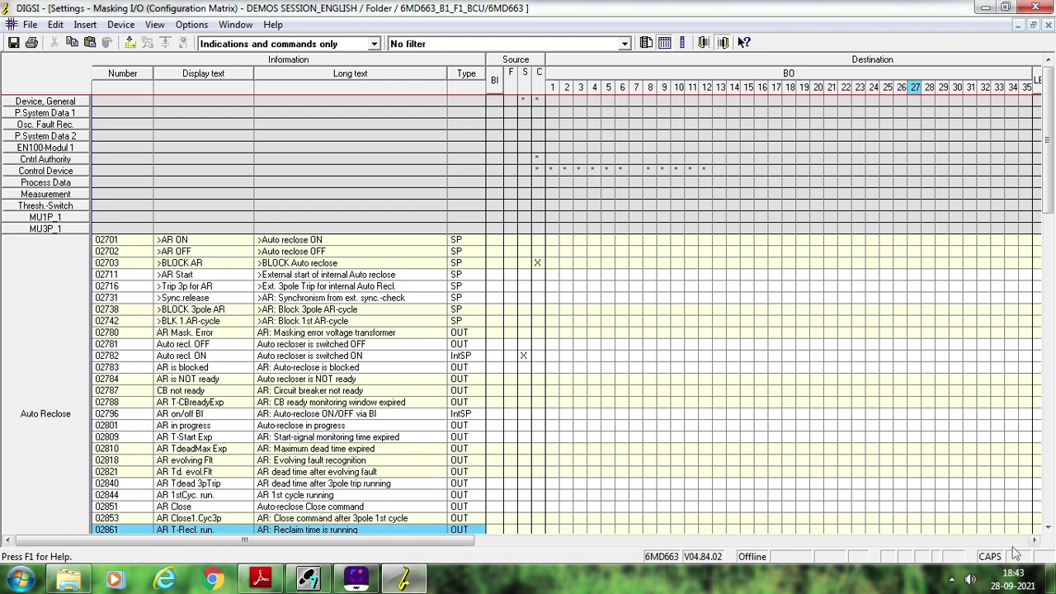
{"action": "left_click", "coordinate": [1046, 528]}
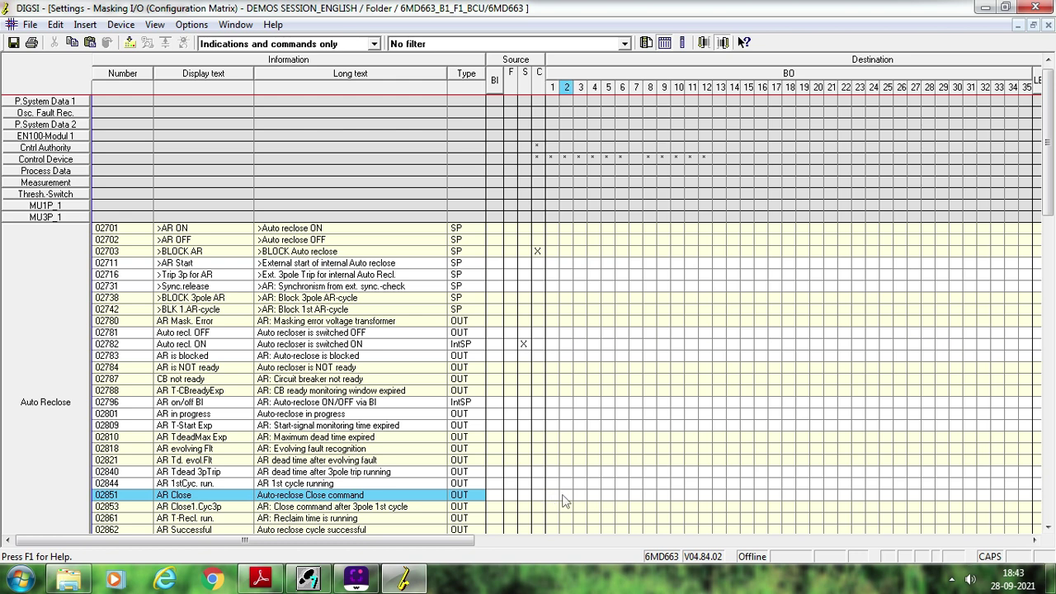
{"action": "right_click", "coordinate": [566, 498]}
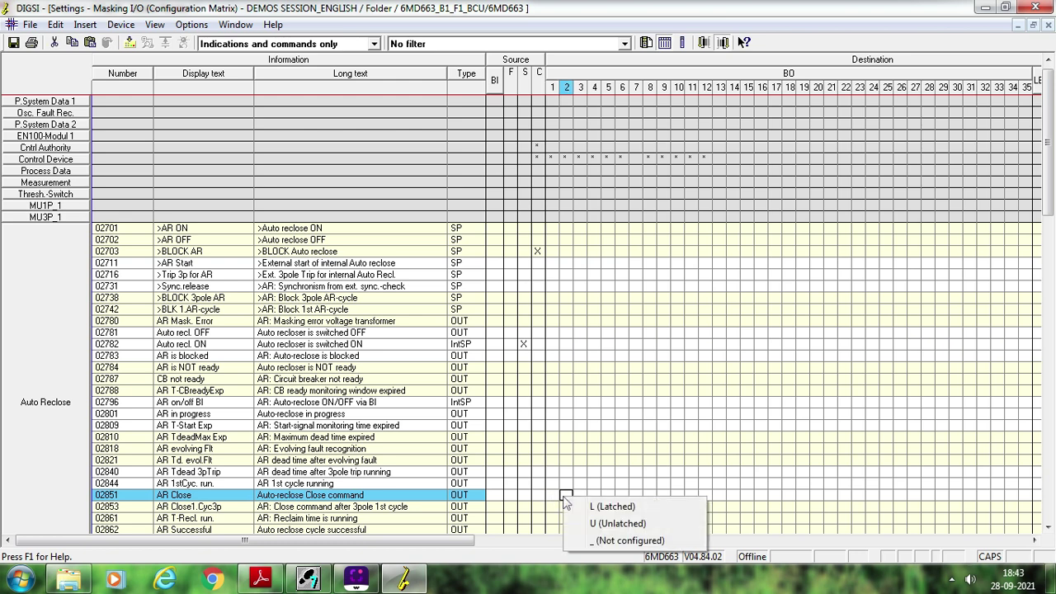
{"action": "left_click", "coordinate": [603, 523]}
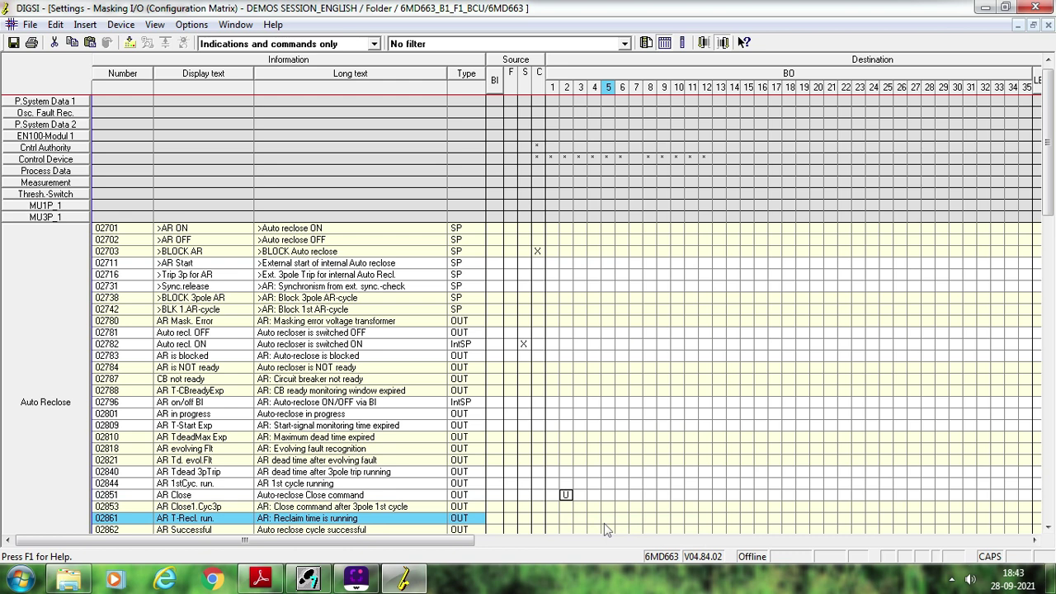
Review the remaining Auto Reclose signals down to AR Remote Close and their routing, and collapse the group.
{"action": "left_click", "coordinate": [566, 497]}
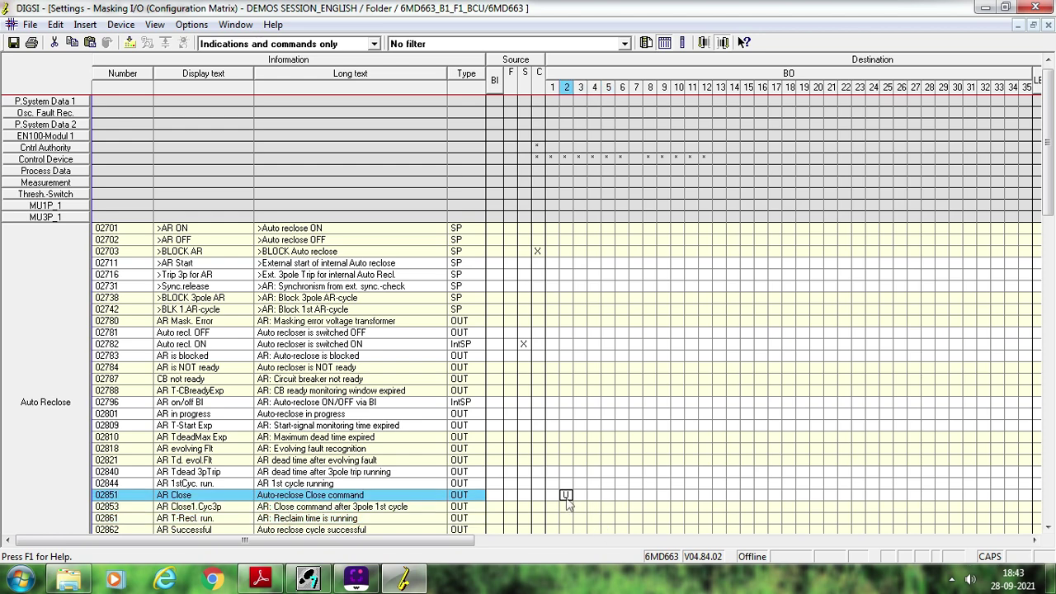
{"action": "left_click", "coordinate": [1026, 530]}
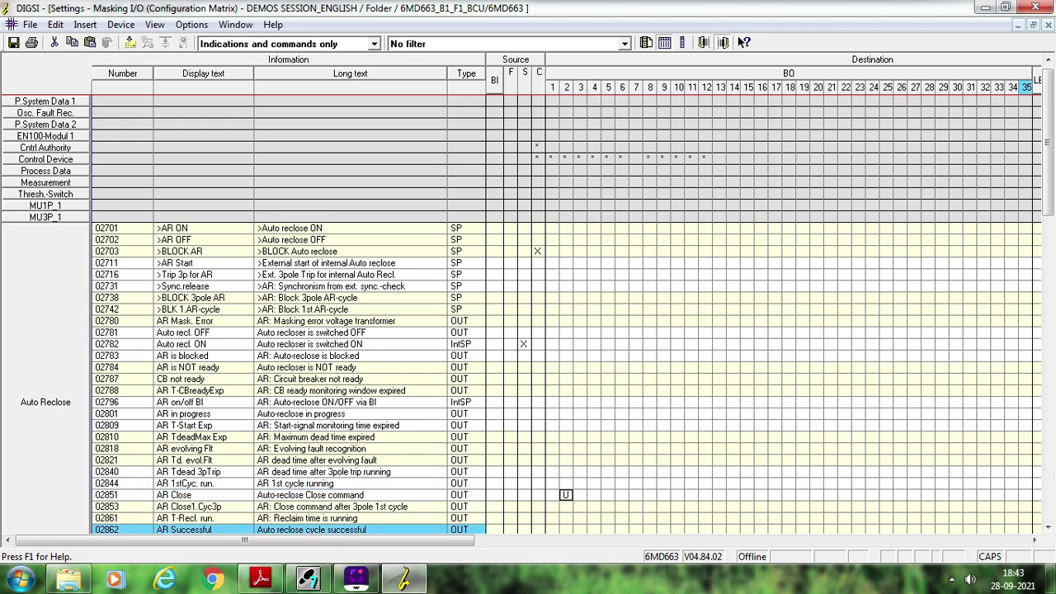
{"action": "left_click", "coordinate": [1048, 528]}
{"action": "left_click", "coordinate": [1048, 528]}
{"action": "left_click", "coordinate": [1047, 528]}
{"action": "left_click", "coordinate": [1047, 528]}
{"action": "left_click", "coordinate": [1047, 528]}
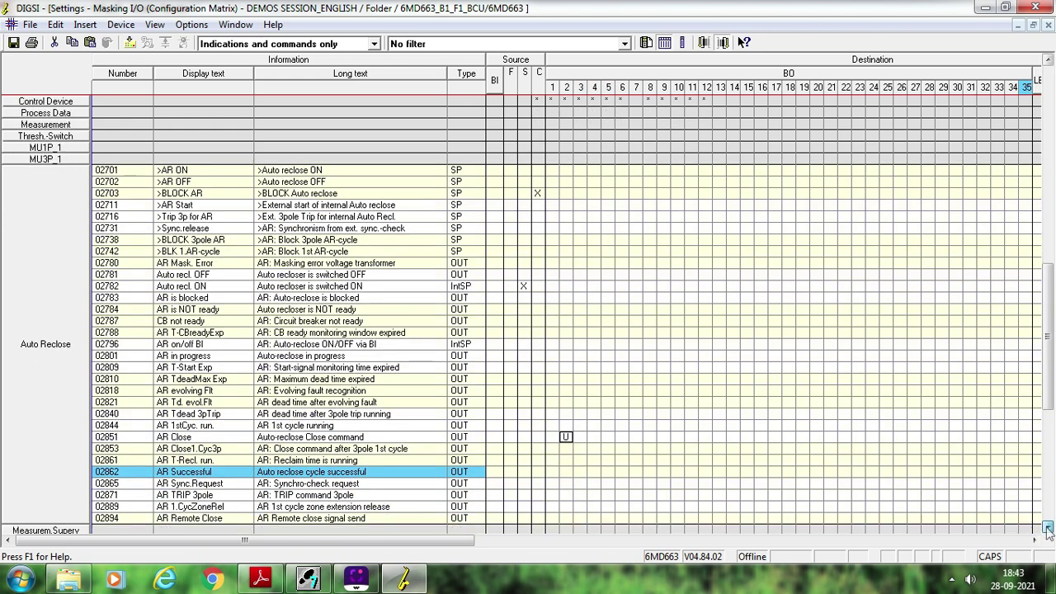
{"action": "left_click", "coordinate": [1048, 528]}
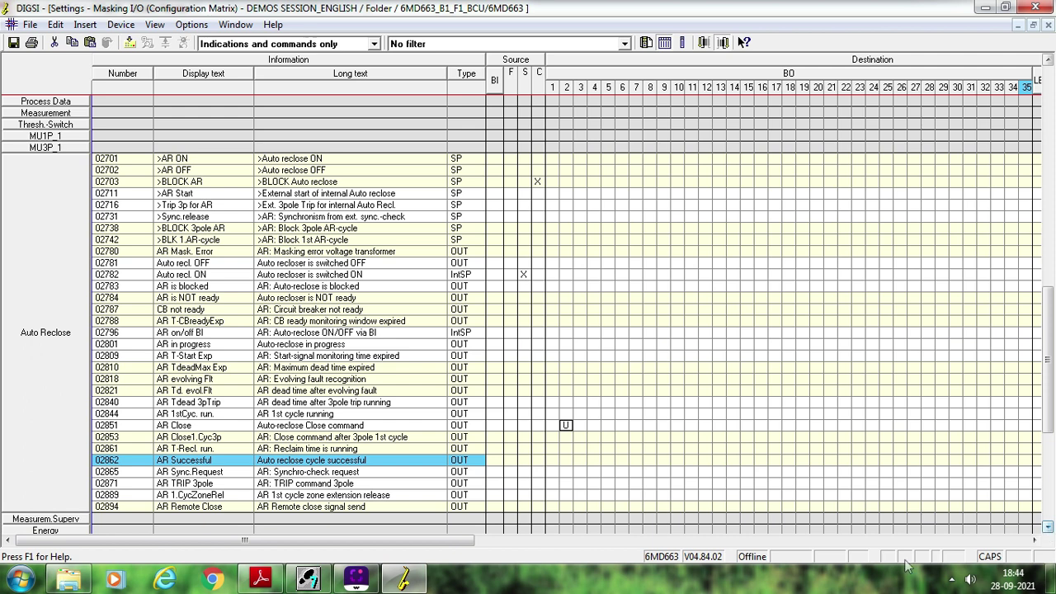
{"action": "left_click_drag", "start_coordinate": [542, 465], "coordinate": [550, 211]}
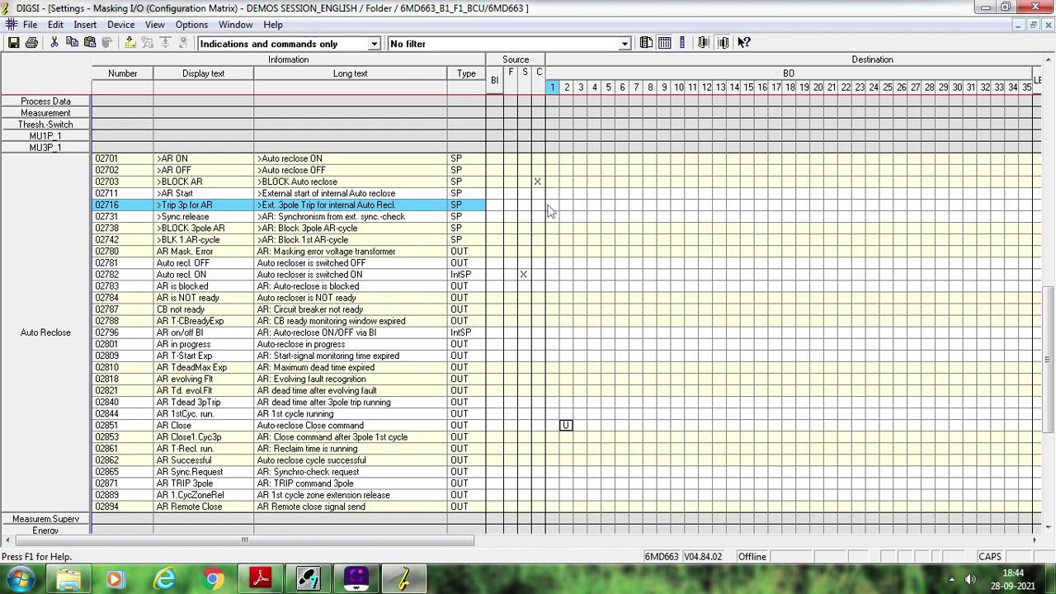
{"action": "left_click_drag", "start_coordinate": [550, 211], "coordinate": [487, 200]}
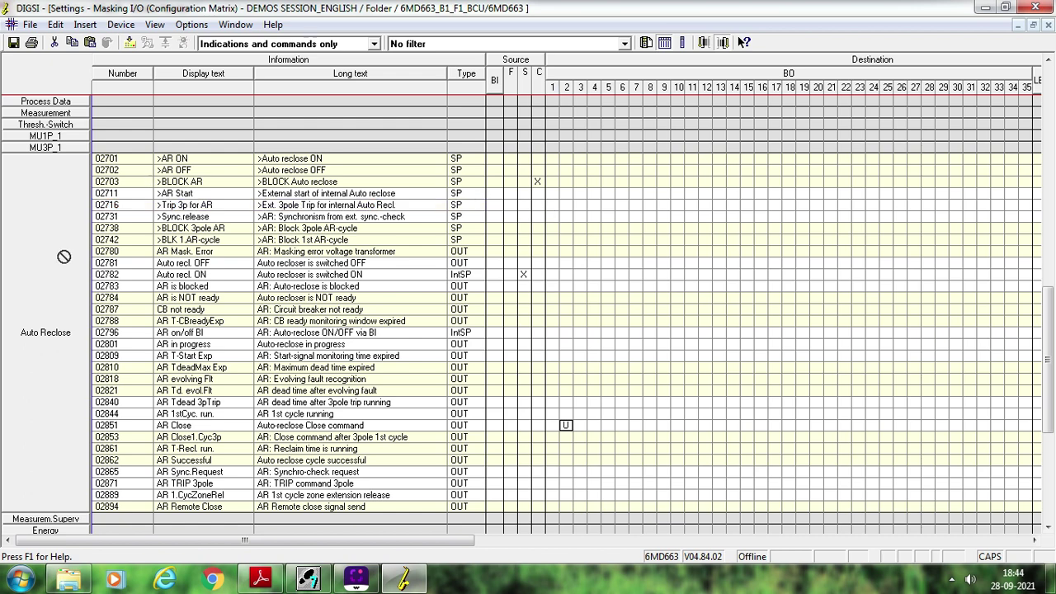
{"action": "left_click", "coordinate": [4, 260]}
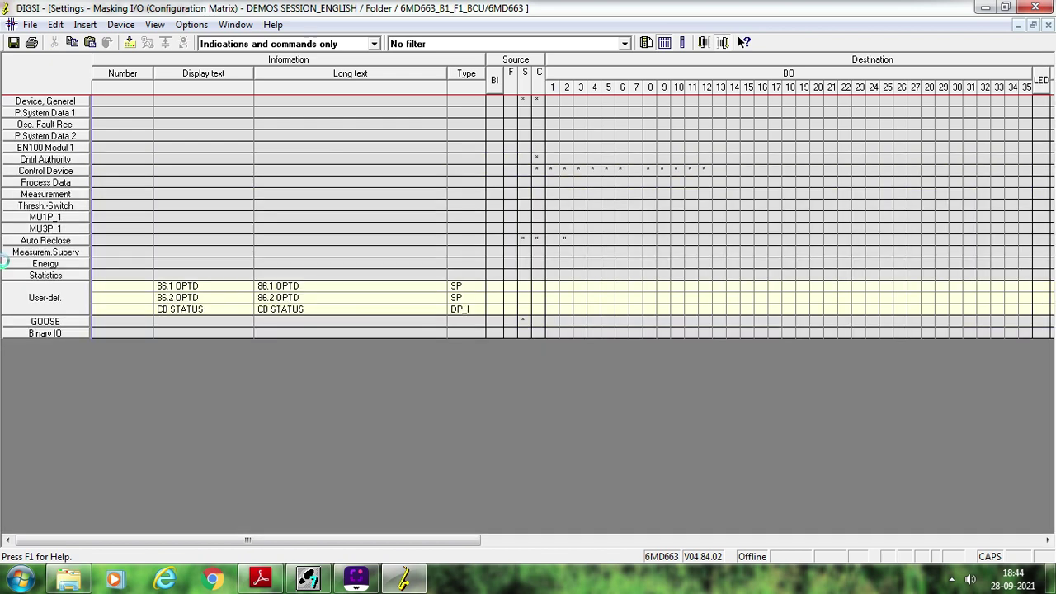
In P.System Data 2, assign Final Trip to binary output 1 as U (Unlatched), collapse the group and save the matrix.
{"action": "left_click", "coordinate": [73, 139]}
{"action": "left_click_drag", "start_coordinate": [402, 368], "coordinate": [549, 335]}
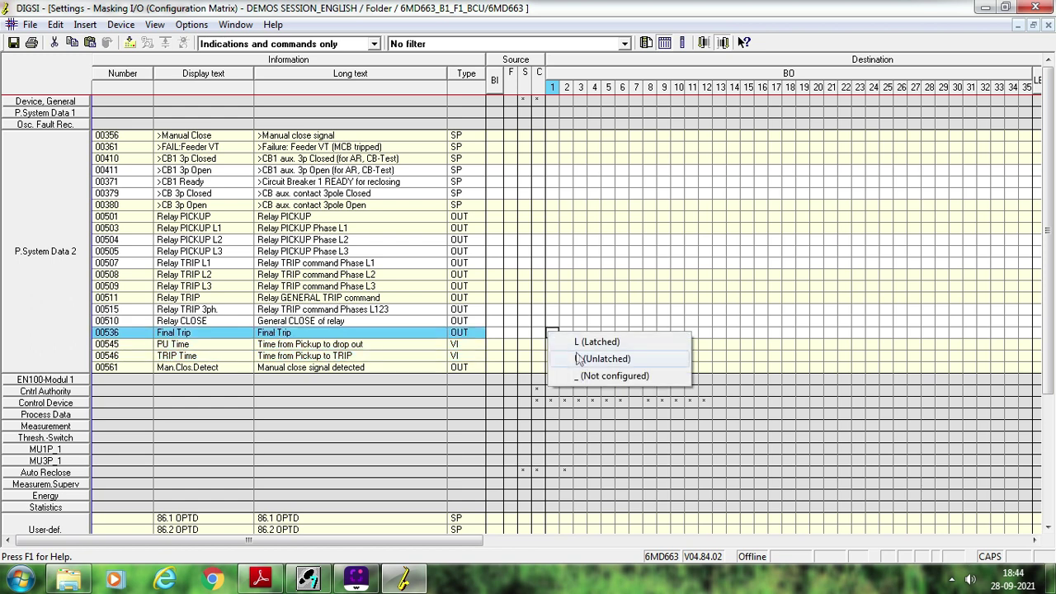
{"action": "left_click", "coordinate": [579, 358]}
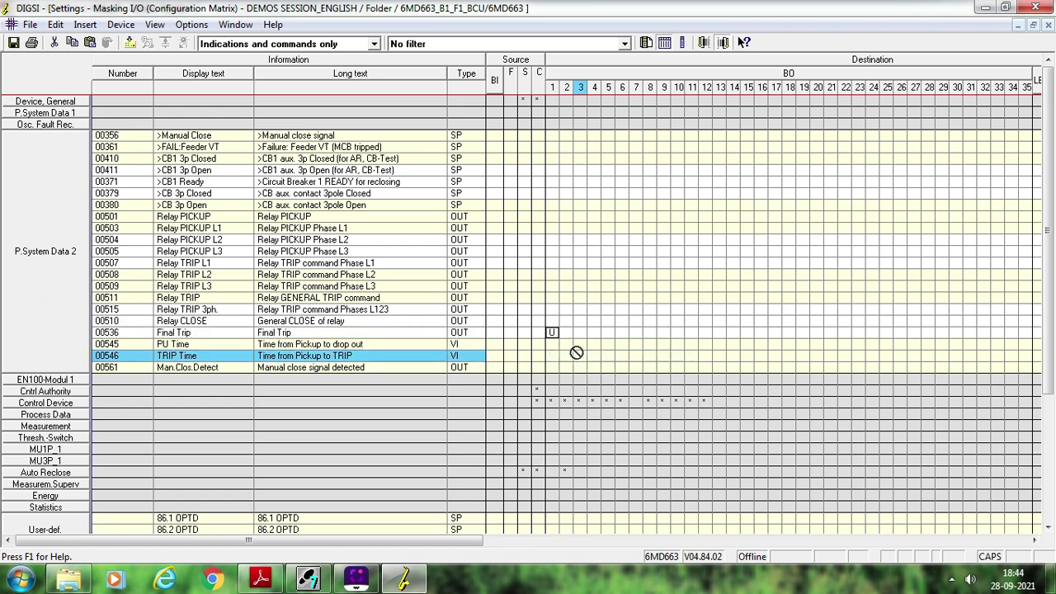
{"action": "double_click", "coordinate": [38, 178]}
{"action": "left_click", "coordinate": [13, 43]}
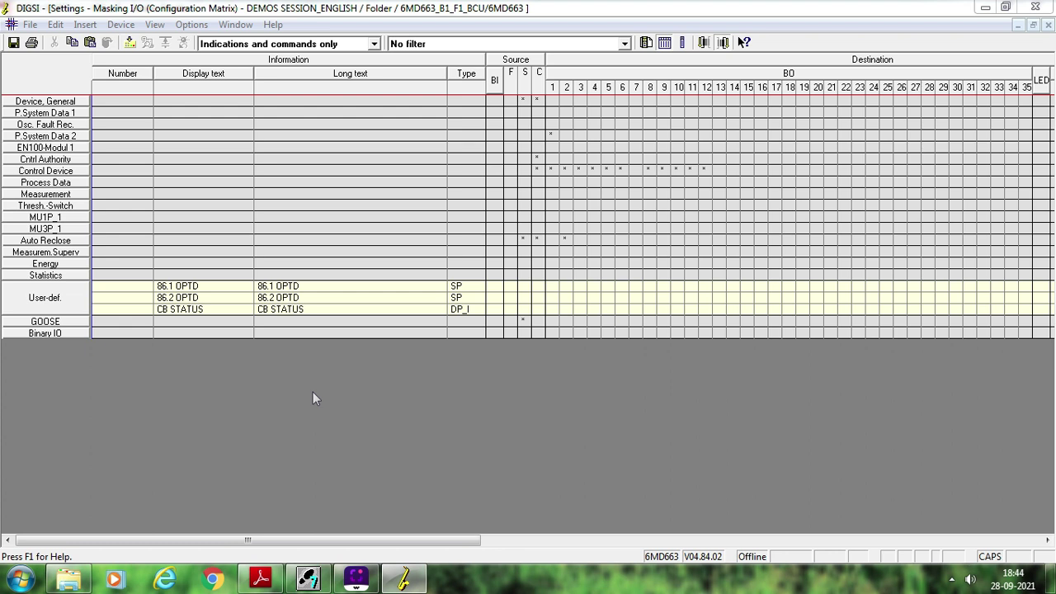
Collapse the binary output columns and the User-def. group, and expand the Control Device group.
{"action": "double_click", "coordinate": [670, 79]}
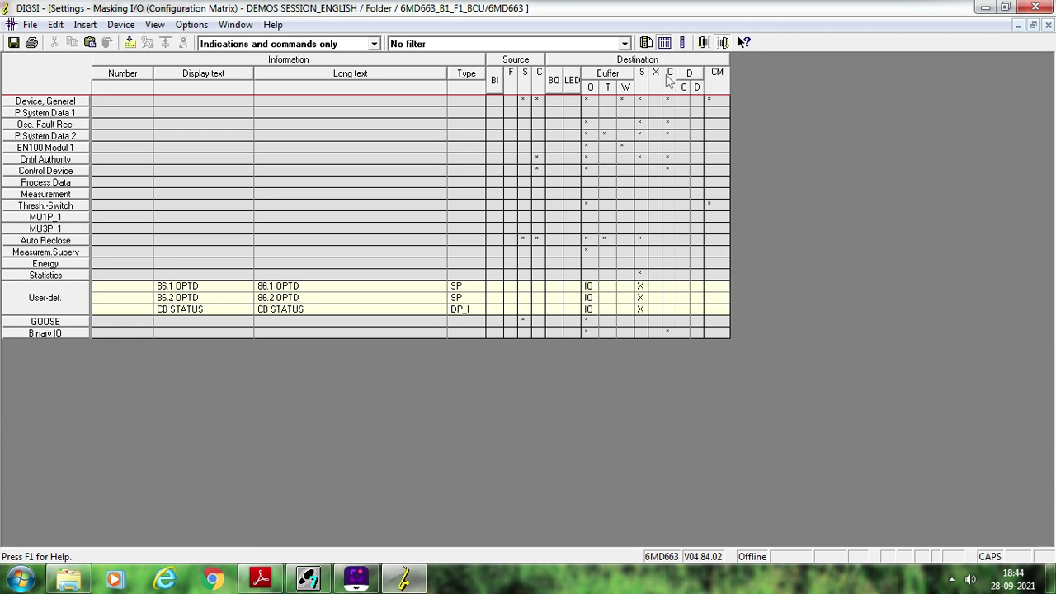
{"action": "double_click", "coordinate": [27, 299]}
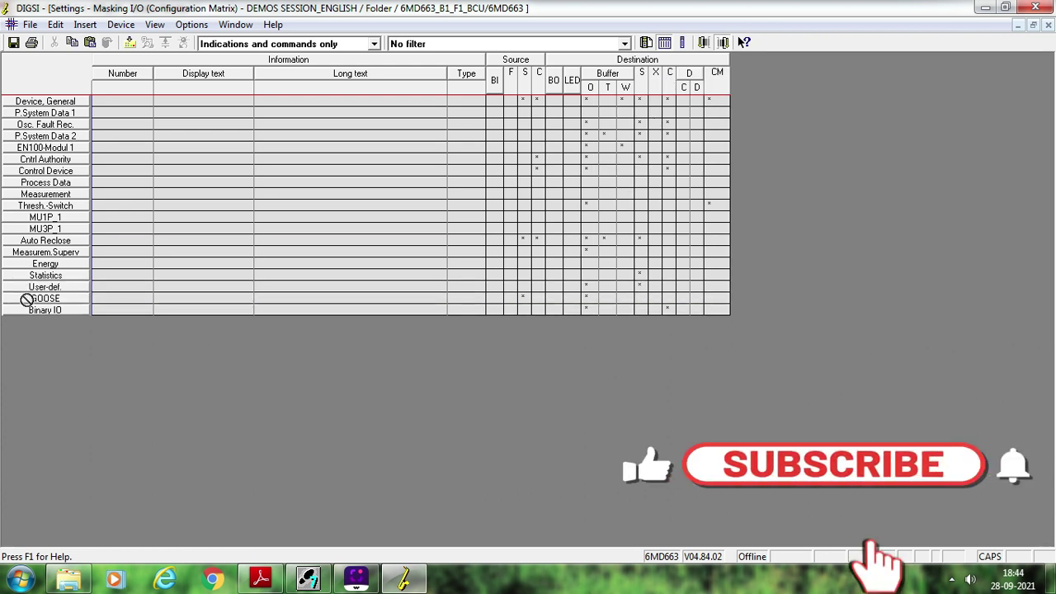
{"action": "left_click", "coordinate": [71, 175]}
Examine the display destination columns and the routing options they offer for the CB RPH OPEN/CLOSE rows.
{"action": "left_click", "coordinate": [644, 183]}
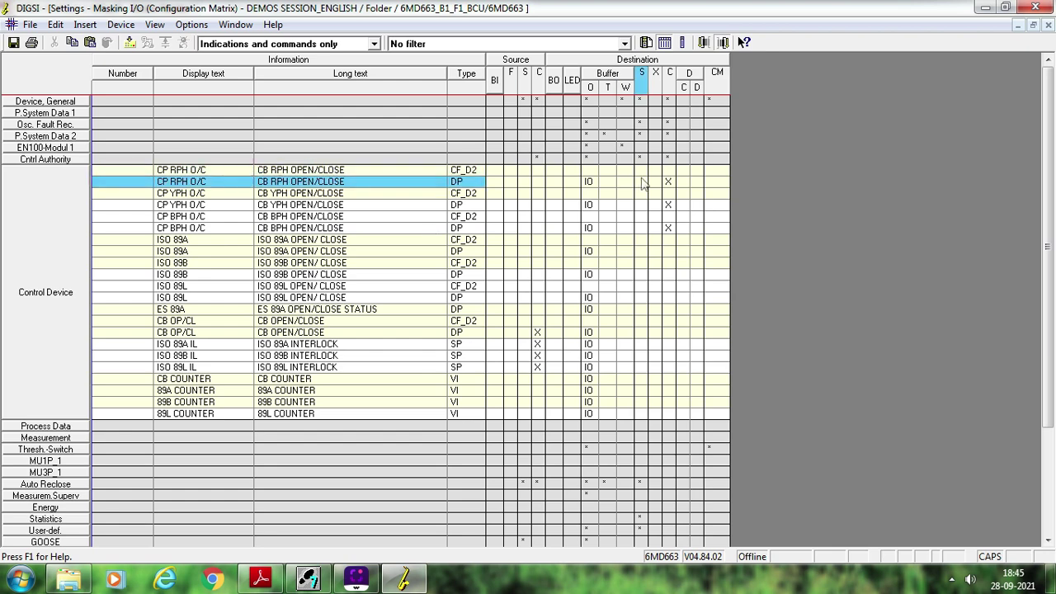
{"action": "left_click", "coordinate": [677, 174]}
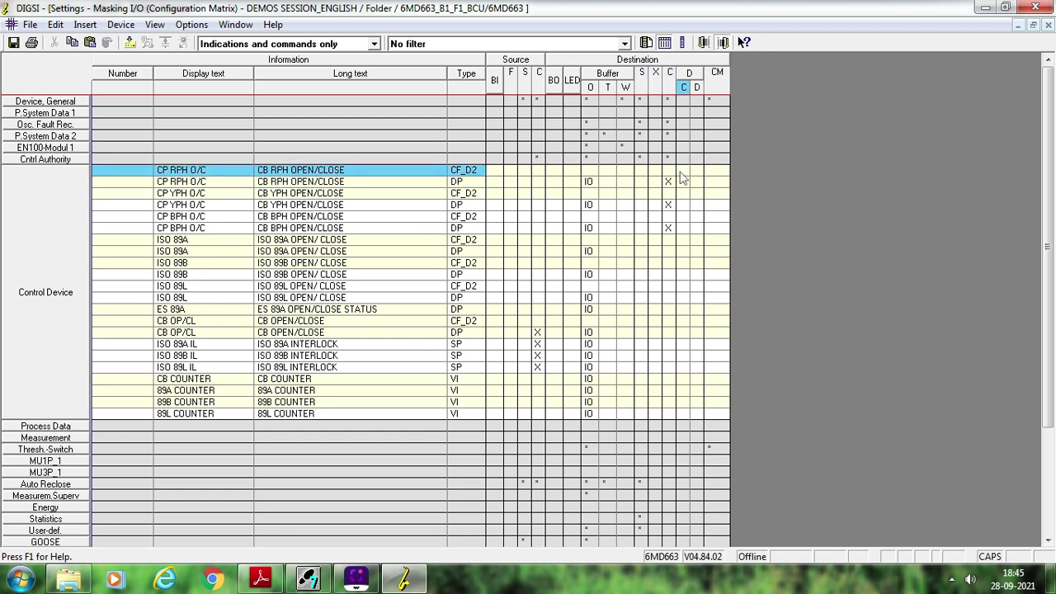
{"action": "mouse_move", "coordinate": [682, 177]}
{"action": "left_mouse_down"}
{"action": "mouse_move", "coordinate": [632, 173]}
{"action": "mouse_move", "coordinate": [680, 177]}
{"action": "left_mouse_up"}
{"action": "right_click", "coordinate": [680, 177]}
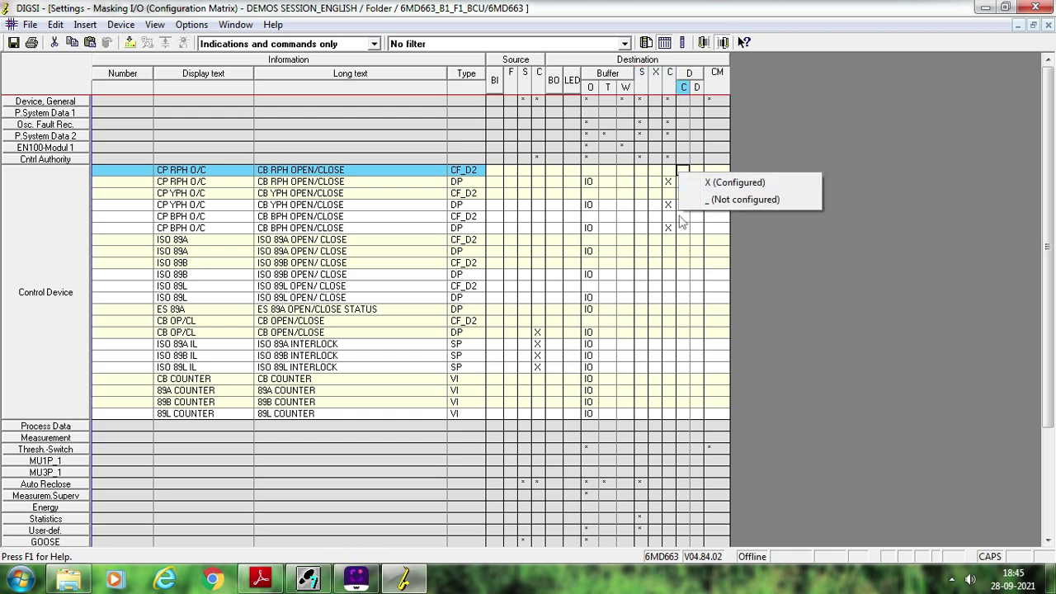
{"action": "left_click", "coordinate": [683, 188]}
{"action": "right_click", "coordinate": [682, 181]}
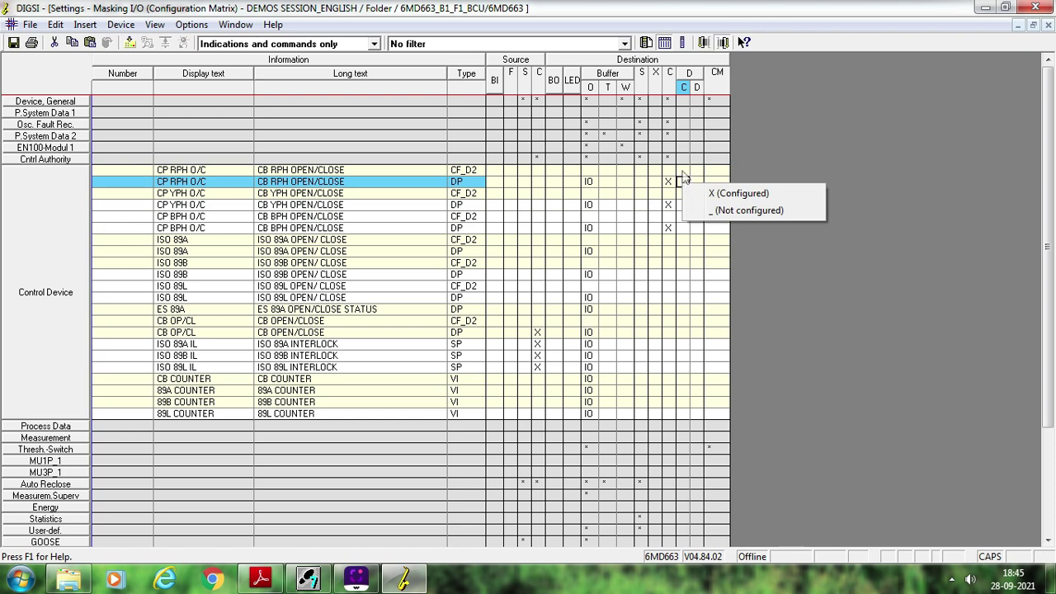
{"action": "left_click", "coordinate": [682, 171]}
{"action": "left_click", "coordinate": [684, 125]}
{"action": "left_click_drag", "start_coordinate": [685, 135], "coordinate": [686, 175]}
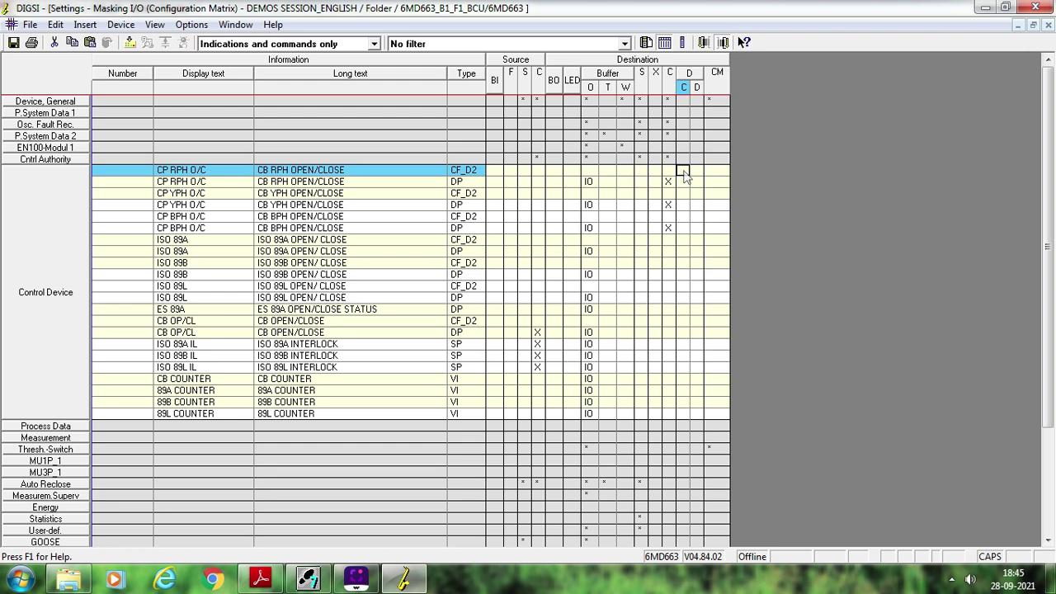
{"action": "left_click_drag", "start_coordinate": [685, 175], "coordinate": [685, 82]}
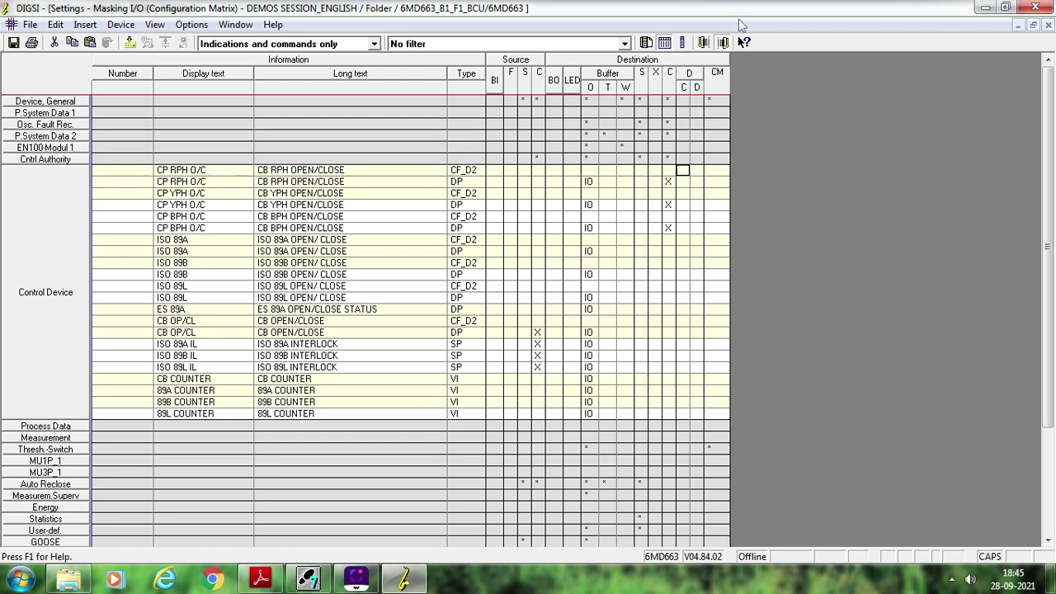
{"action": "left_click", "coordinate": [689, 76]}
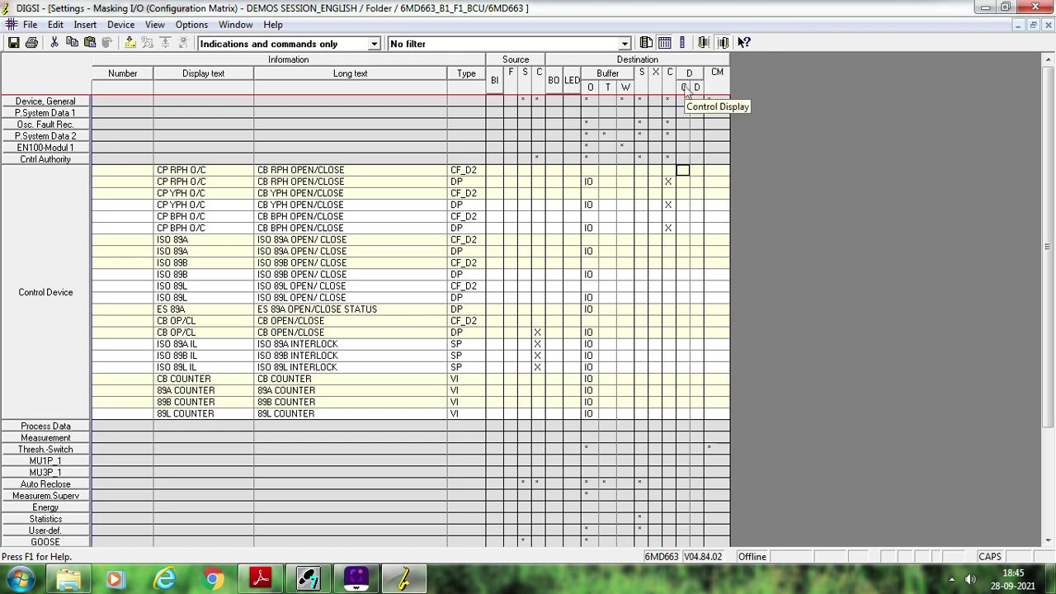
{"action": "left_click_drag", "start_coordinate": [697, 90], "coordinate": [685, 176]}
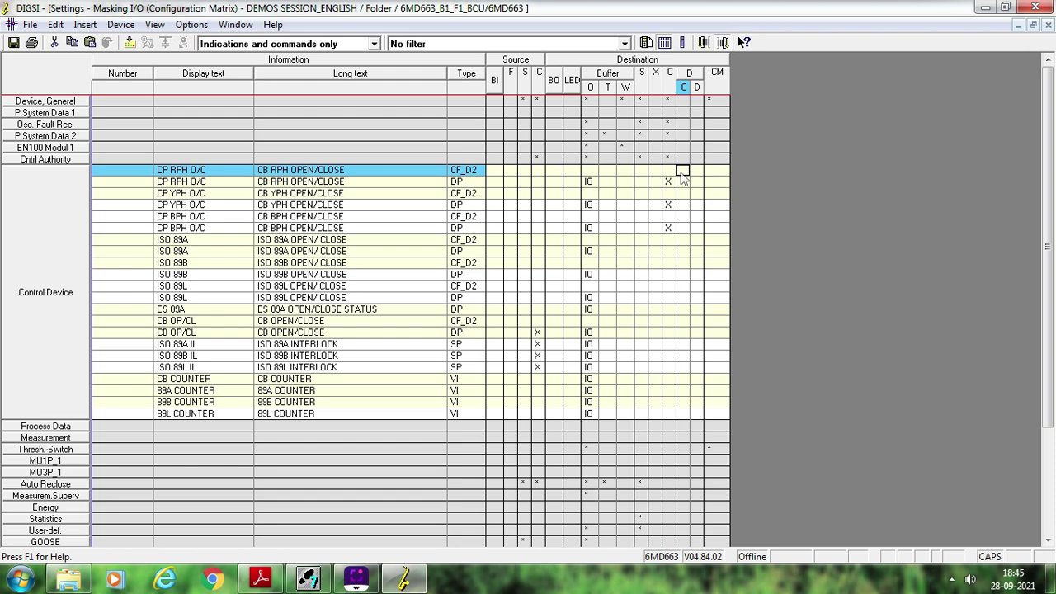
Set both CB RPH OPEN/CLOSE rows (CF_D2 and DP) to X (Configured) for the Control Display.
{"action": "right_click", "coordinate": [684, 175]}
{"action": "left_click", "coordinate": [693, 180]}
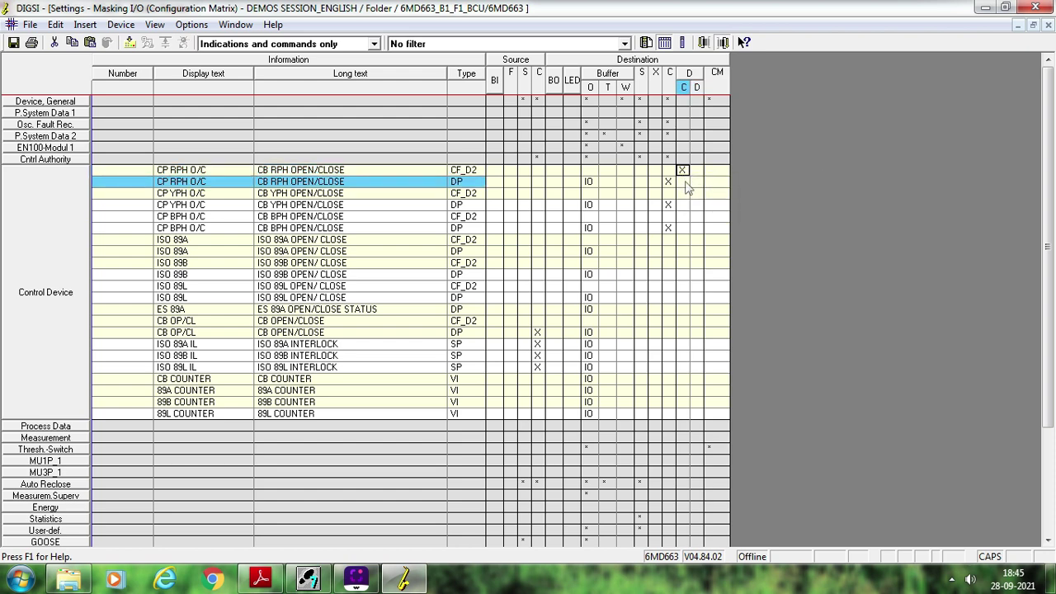
{"action": "right_click", "coordinate": [684, 181]}
{"action": "left_click", "coordinate": [693, 191]}
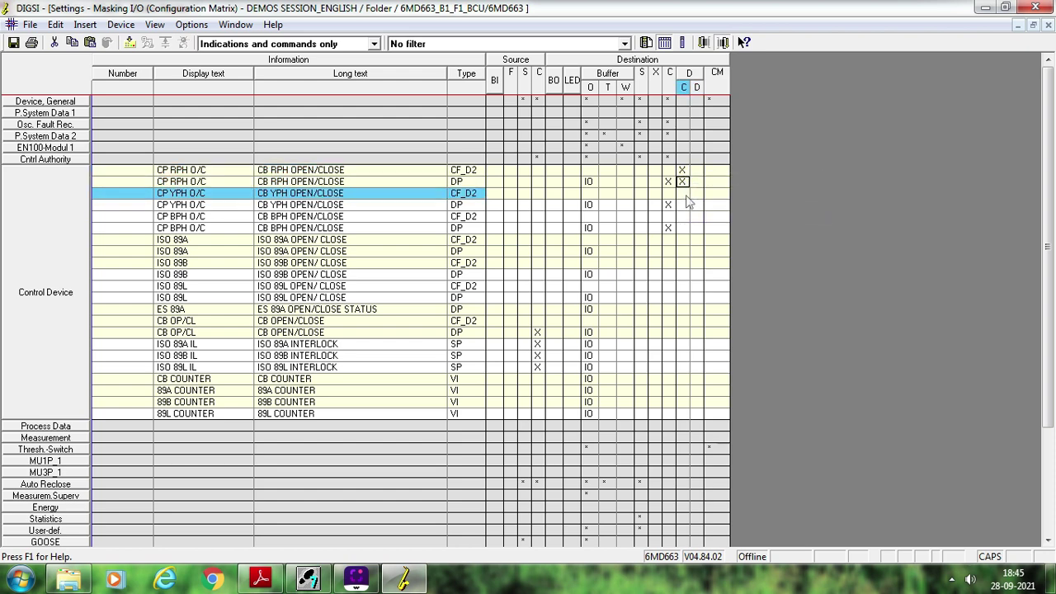
Remove the Control Display assignment from both CB RPH OPEN/CLOSE rows by setting them to _ (Not configured).
{"action": "left_click", "coordinate": [684, 182]}
{"action": "left_click", "coordinate": [684, 170]}
{"action": "right_click", "coordinate": [684, 172]}
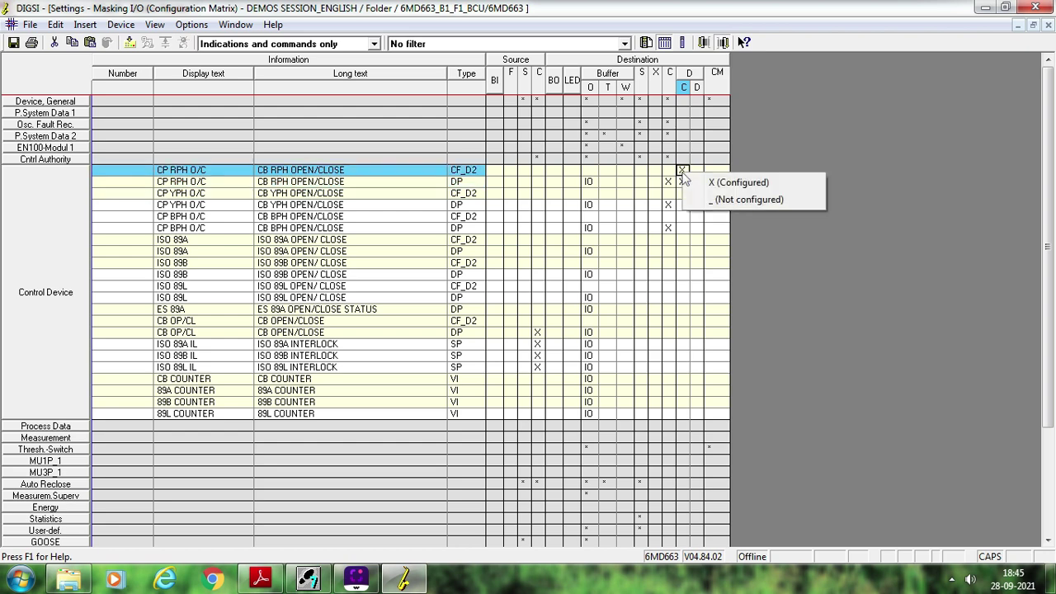
{"action": "left_click", "coordinate": [711, 200]}
{"action": "right_click", "coordinate": [685, 183]}
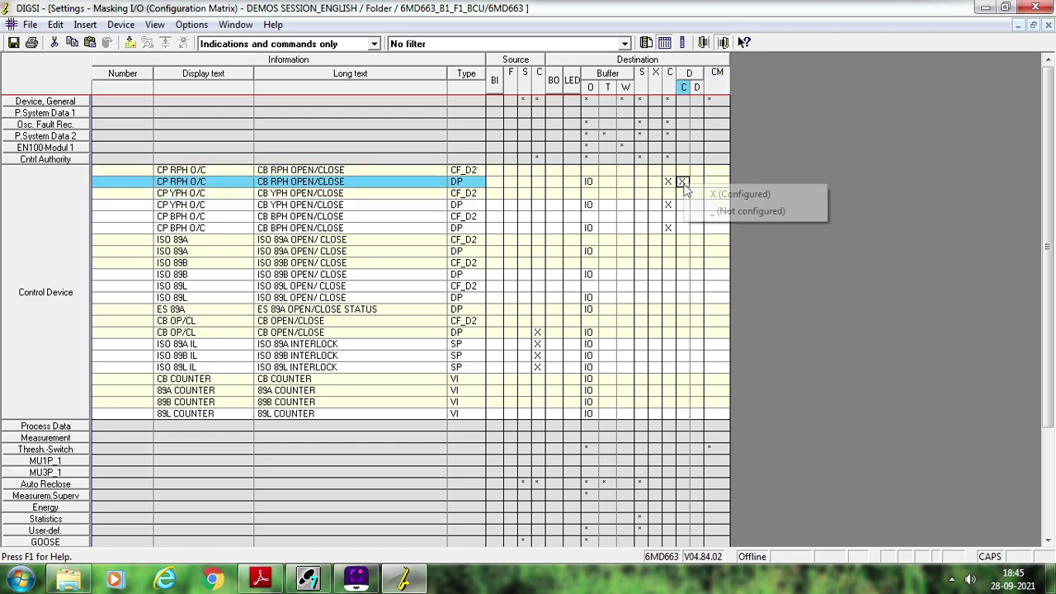
{"action": "left_click", "coordinate": [717, 212]}
Set both CB OP/CL rows (CF_D2 and DP) to X (Configured) for the Control Display.
{"action": "left_click_drag", "start_coordinate": [710, 224], "coordinate": [678, 327]}
{"action": "right_click", "coordinate": [681, 322]}
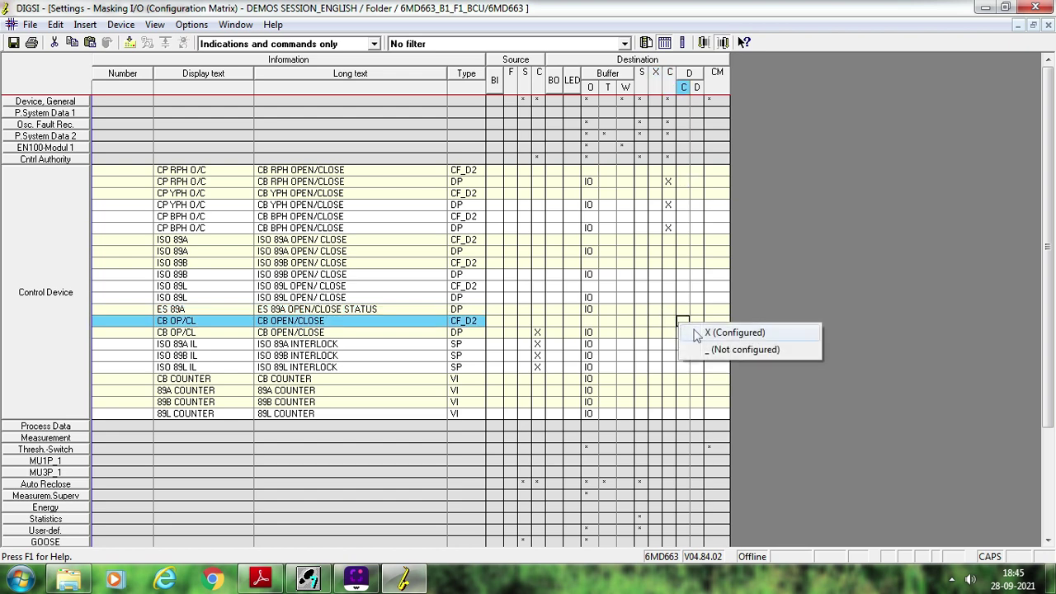
{"action": "left_click", "coordinate": [695, 333]}
{"action": "left_click", "coordinate": [686, 333]}
{"action": "right_click", "coordinate": [685, 333]}
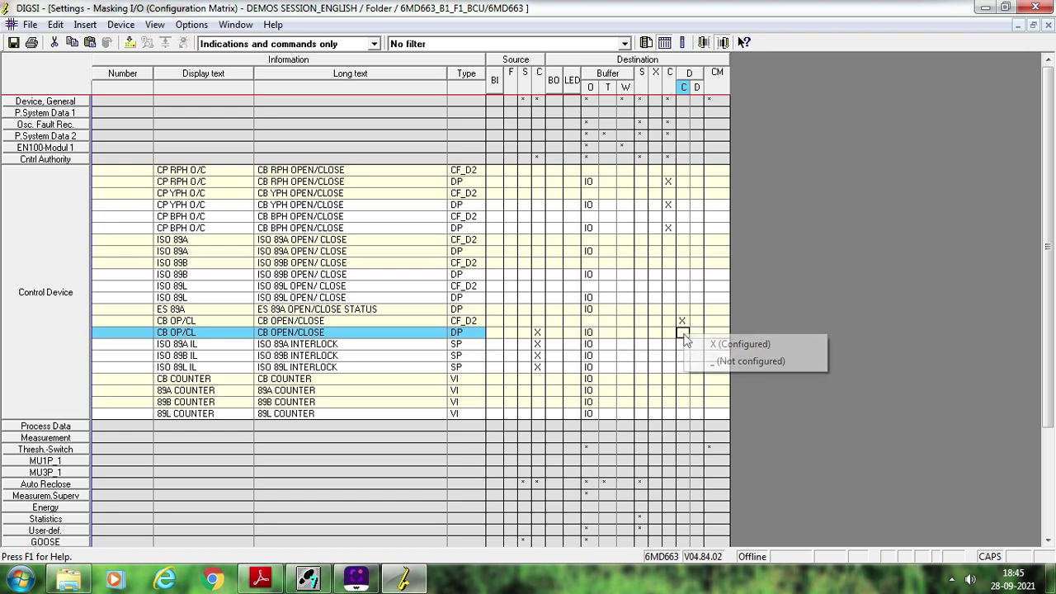
{"action": "left_click", "coordinate": [740, 344]}
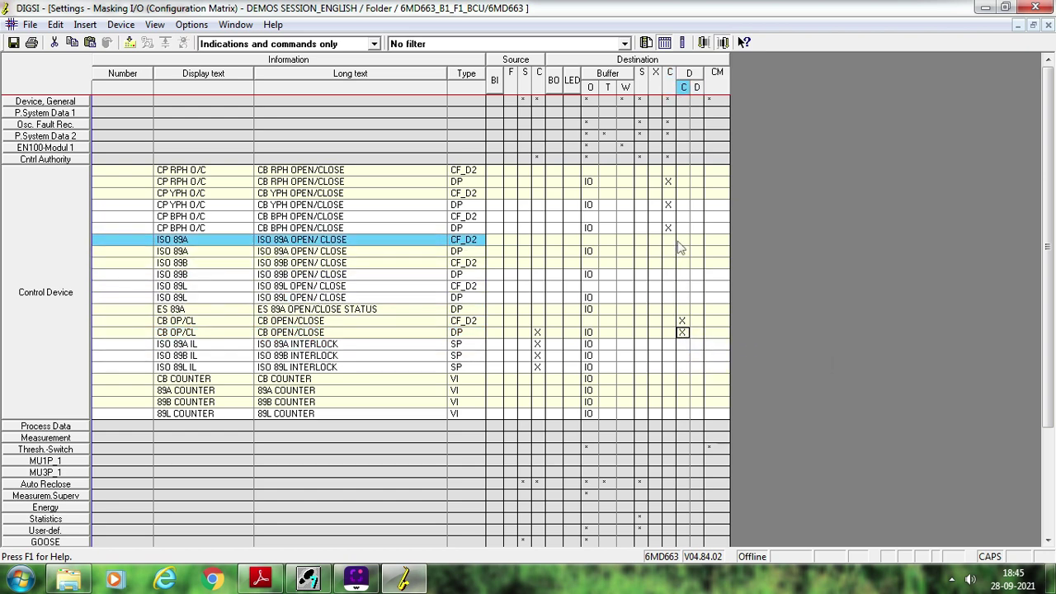
Set both ISO 89A rows (CF_D2 and DP) to X (Configured) for the Control Display.
{"action": "left_click", "coordinate": [682, 240]}
{"action": "right_click", "coordinate": [682, 240]}
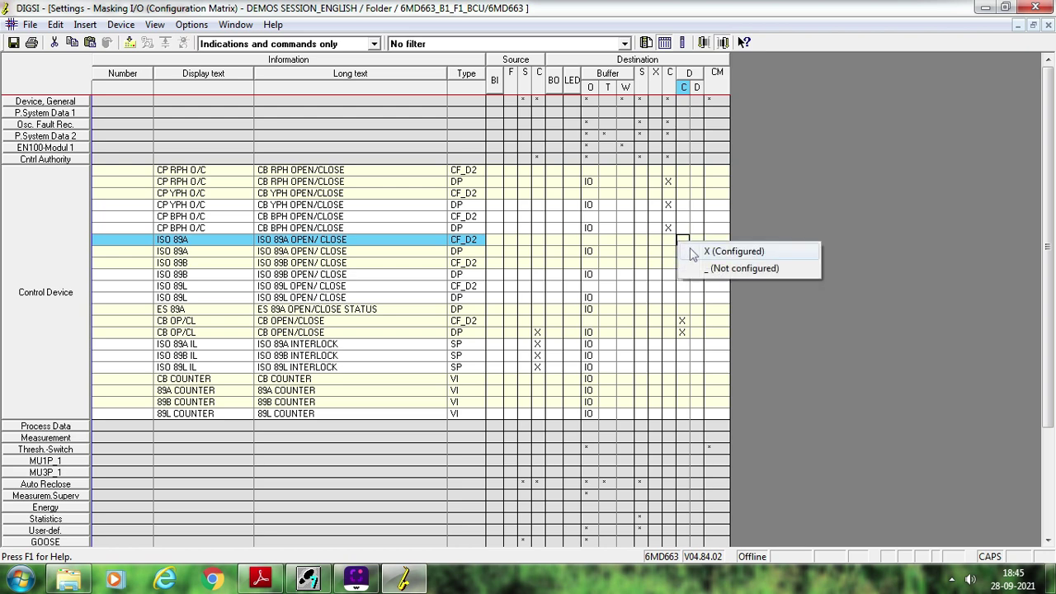
{"action": "left_click", "coordinate": [693, 248]}
{"action": "right_click", "coordinate": [684, 252]}
{"action": "left_click", "coordinate": [697, 262]}
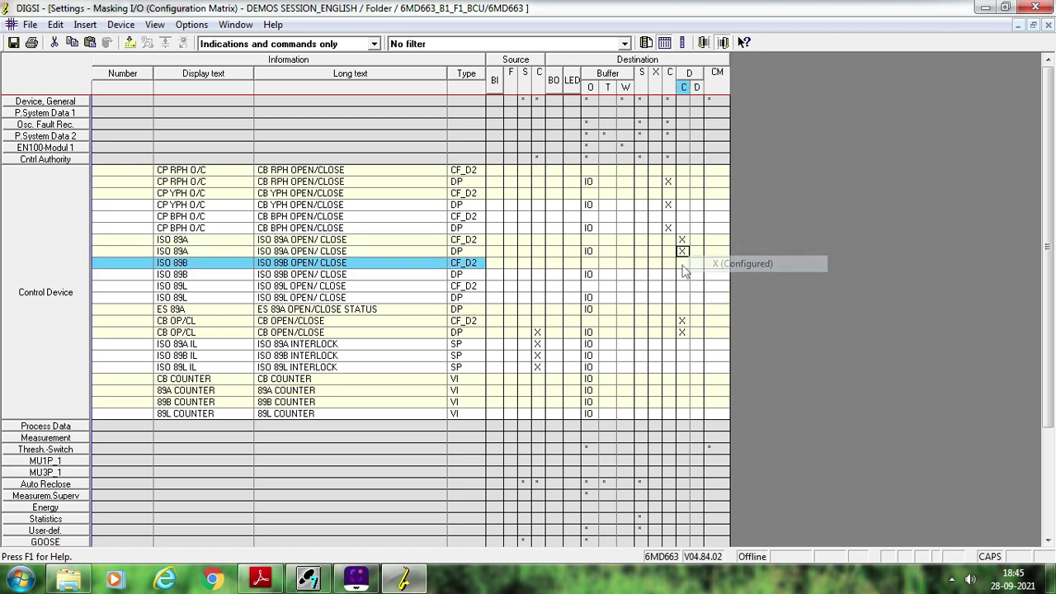
Set the CF_D2 and DP rows of ISO 89B and ISO 89L to X (Configured) for the Control Display.
{"action": "right_click", "coordinate": [682, 266]}
{"action": "left_click", "coordinate": [694, 273]}
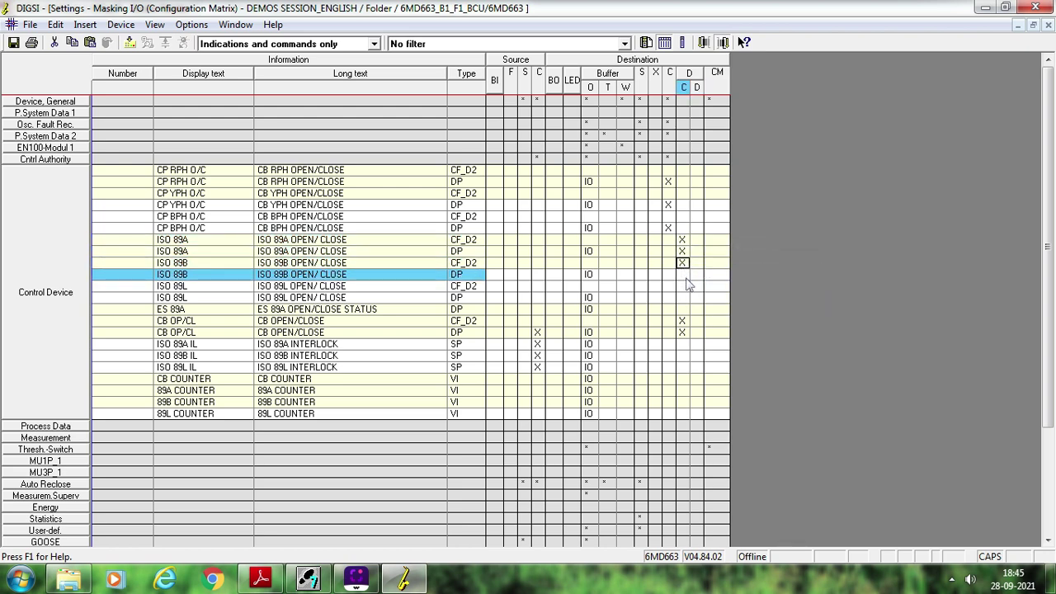
{"action": "right_click", "coordinate": [688, 278]}
{"action": "left_click", "coordinate": [695, 288]}
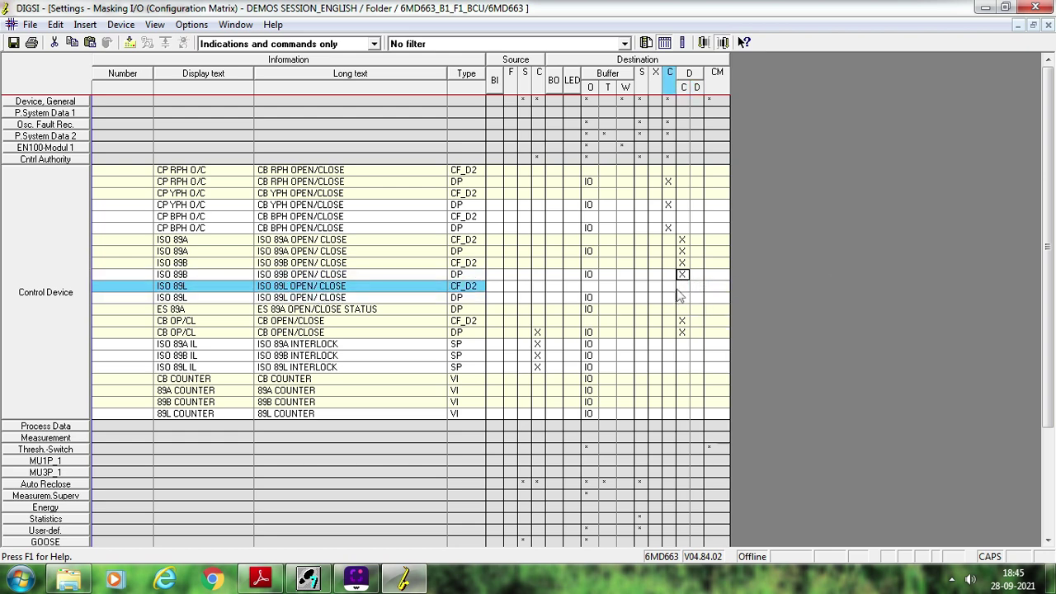
{"action": "right_click", "coordinate": [684, 290]}
{"action": "left_click", "coordinate": [695, 300]}
{"action": "left_click", "coordinate": [683, 297]}
{"action": "left_click", "coordinate": [702, 307]}
Set the CF_D2 and DP rows of ISO 89A and ISO 89B to X (Configured) for display destination D.
{"action": "left_click", "coordinate": [697, 241]}
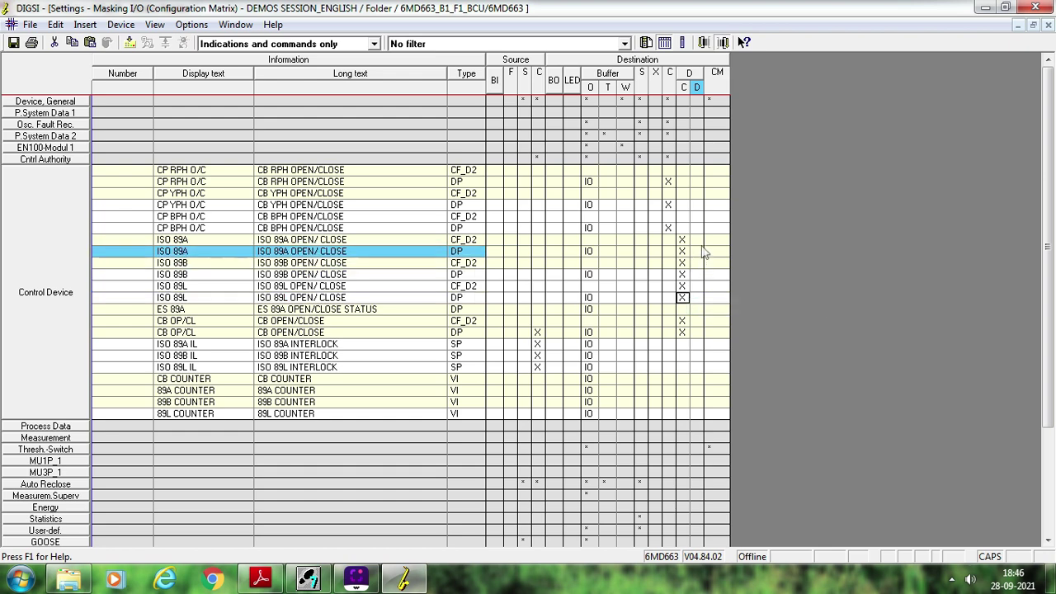
{"action": "left_click", "coordinate": [697, 241]}
{"action": "left_click", "coordinate": [708, 251]}
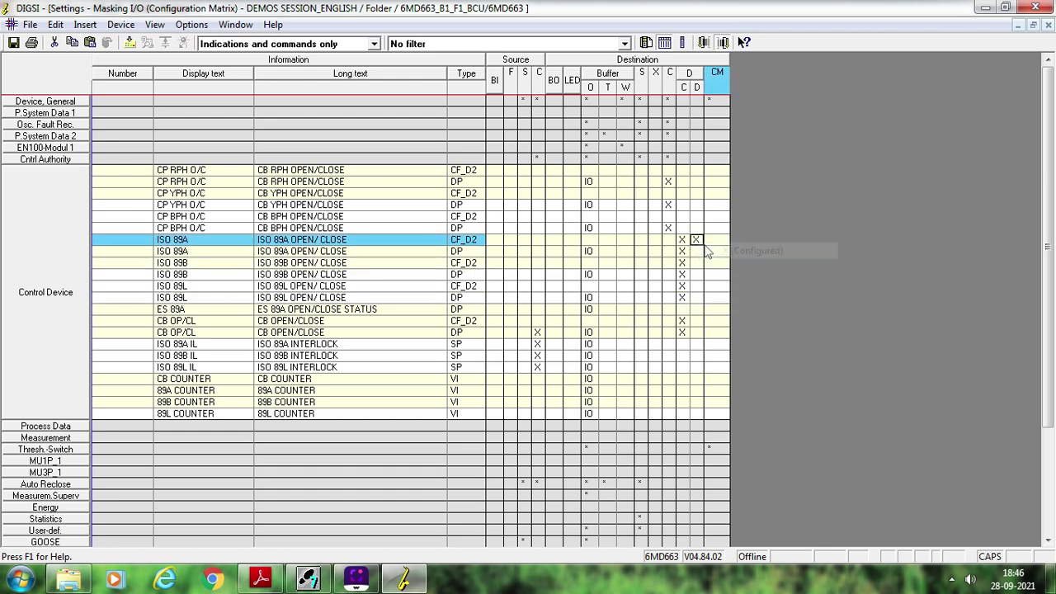
{"action": "left_click", "coordinate": [697, 251]}
{"action": "left_click", "coordinate": [697, 251]}
{"action": "left_click", "coordinate": [706, 264]}
{"action": "left_click", "coordinate": [701, 264]}
{"action": "left_click", "coordinate": [706, 271]}
{"action": "left_click", "coordinate": [697, 274]}
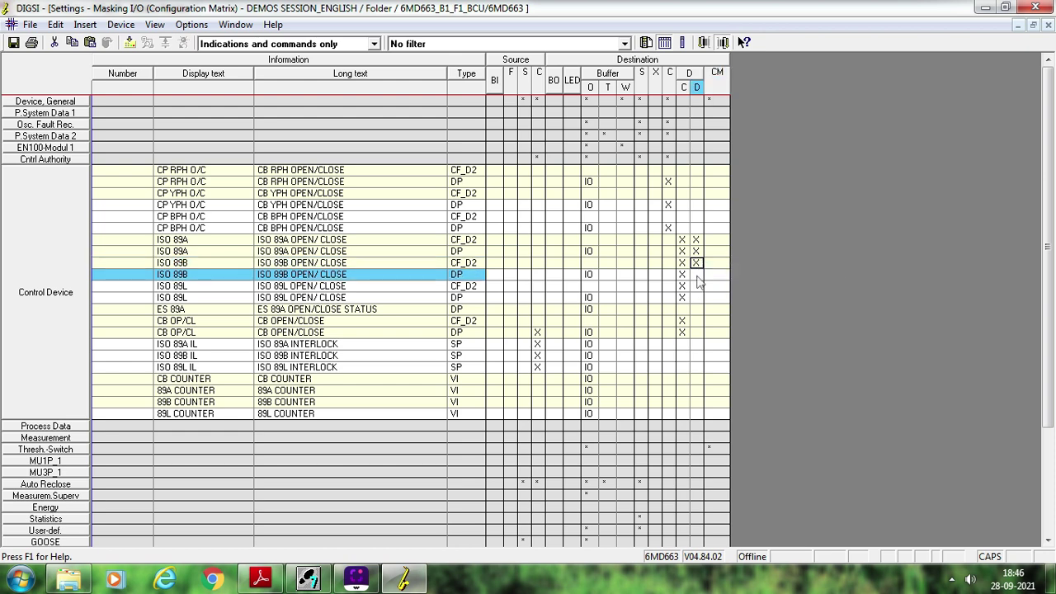
{"action": "left_click", "coordinate": [697, 274]}
{"action": "left_click", "coordinate": [713, 288]}
Set both ISO 89L rows (CF_D2 and DP) to X (Configured) for display destination D.
{"action": "left_click", "coordinate": [697, 285]}
{"action": "left_click", "coordinate": [698, 285]}
{"action": "left_click", "coordinate": [708, 299]}
{"action": "left_click", "coordinate": [698, 297]}
{"action": "left_click", "coordinate": [698, 297]}
{"action": "left_click", "coordinate": [713, 311]}
Set both CB OP/CL rows (CF_D2 and DP) to X (Configured) for display destination D, and save the matrix.
{"action": "left_click", "coordinate": [697, 320]}
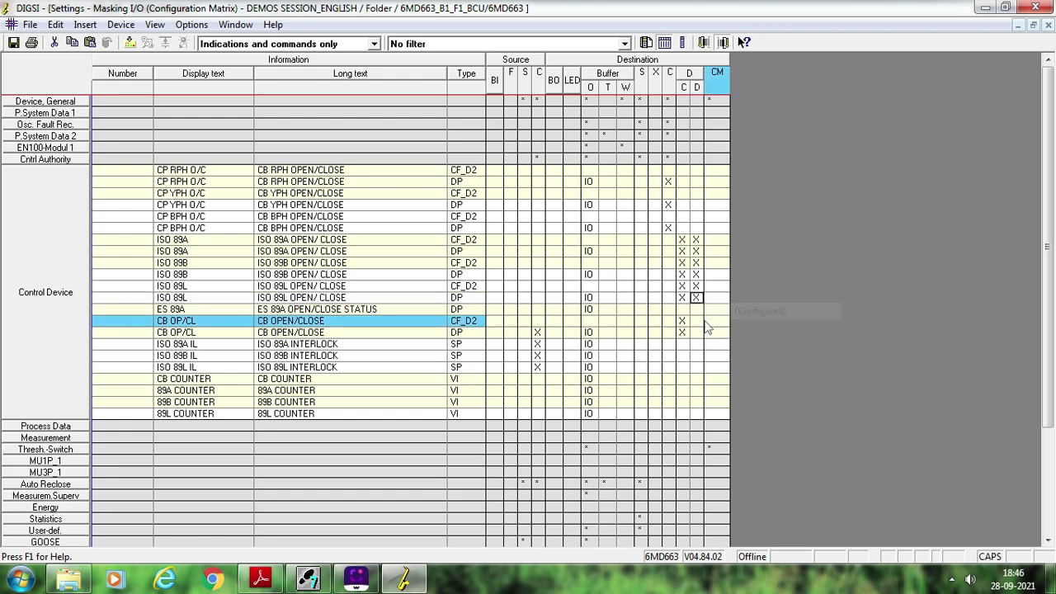
{"action": "left_click", "coordinate": [697, 320]}
{"action": "left_click", "coordinate": [714, 331]}
{"action": "left_click", "coordinate": [698, 333]}
{"action": "left_click", "coordinate": [698, 333]}
{"action": "left_click", "coordinate": [718, 345]}
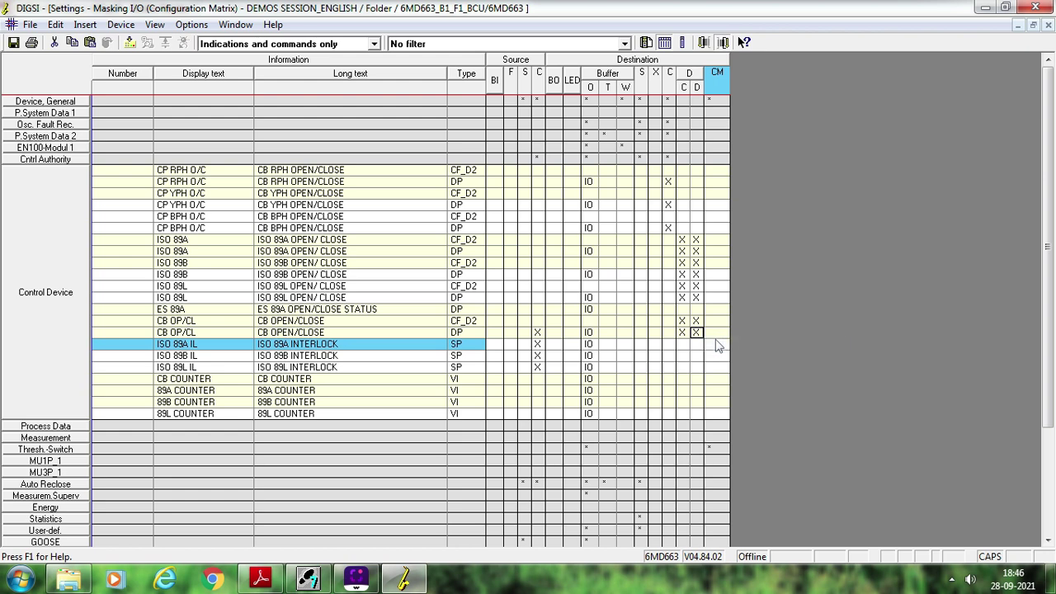
{"action": "left_click", "coordinate": [13, 43]}
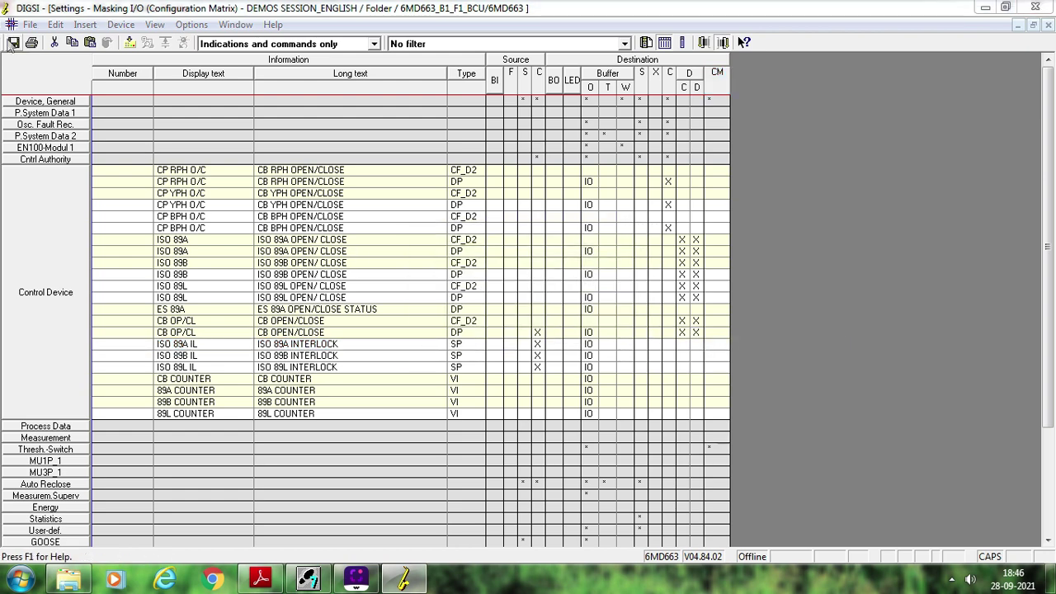